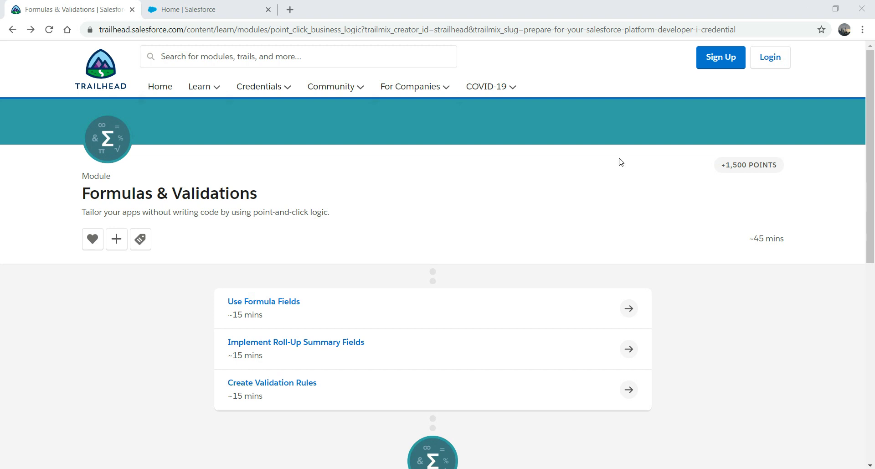
Step: Review the Trailhead Formulas & Validations module, then go back to the Salesforce Setup Home tab
click(231, 6)
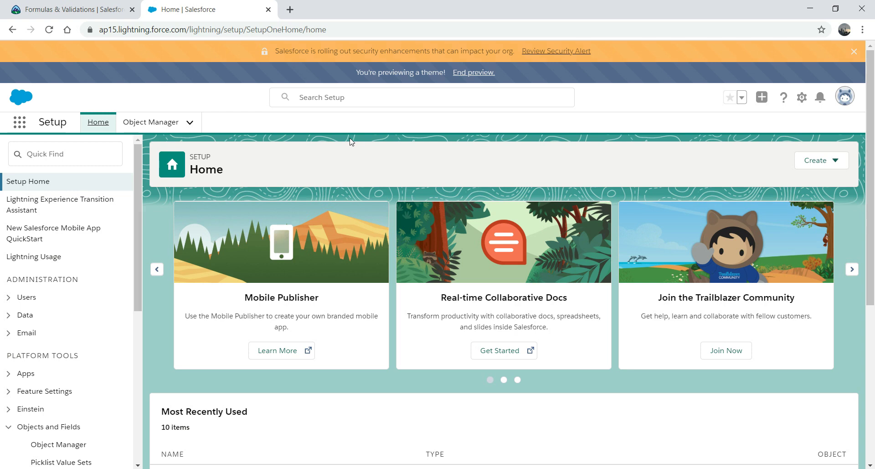
click(86, 7)
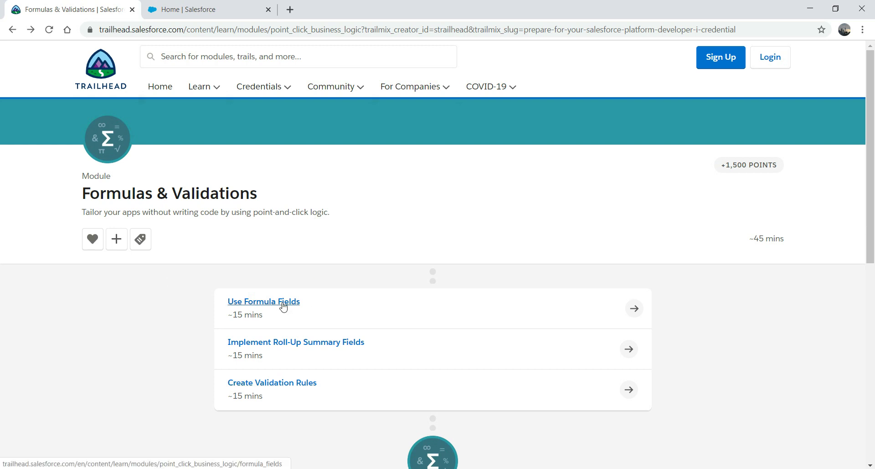
click(185, 9)
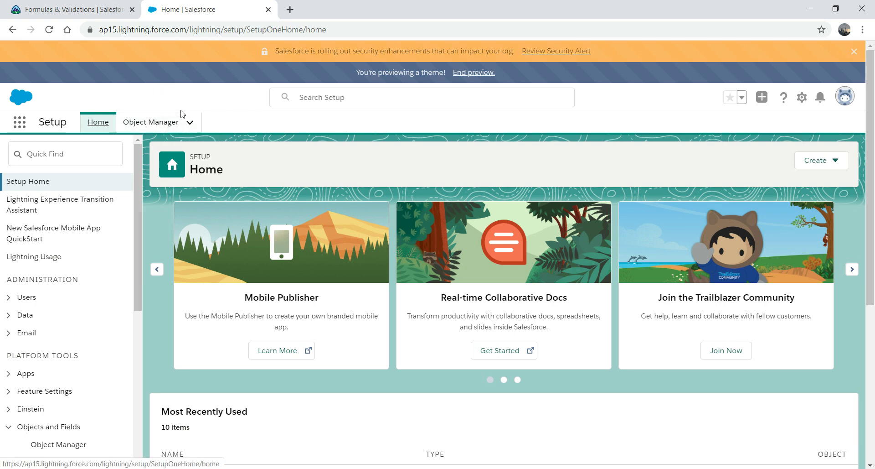
Step: Find PorterBeer in Object Manager with Quick Find 'porter' and show its Fields & Relationships
click(152, 124)
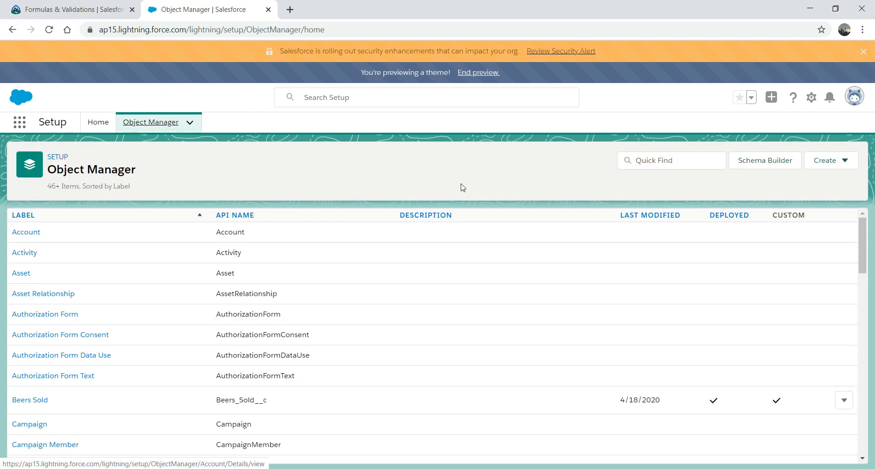
click(669, 161)
text(po)
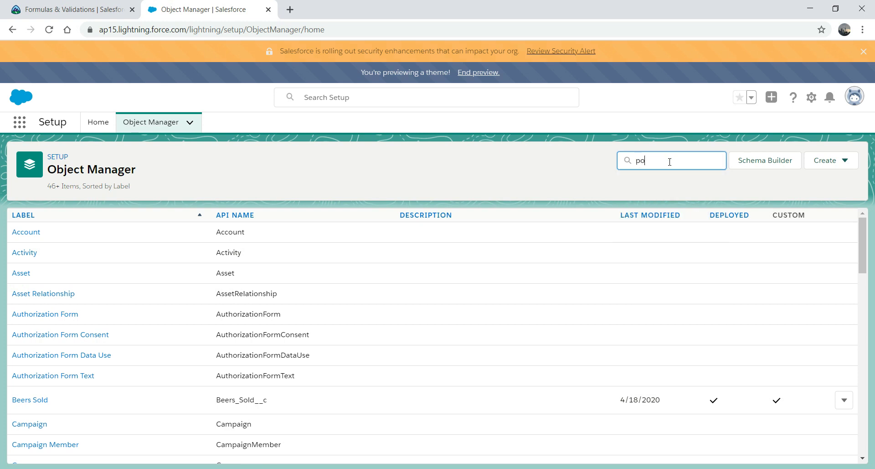
text(rter)
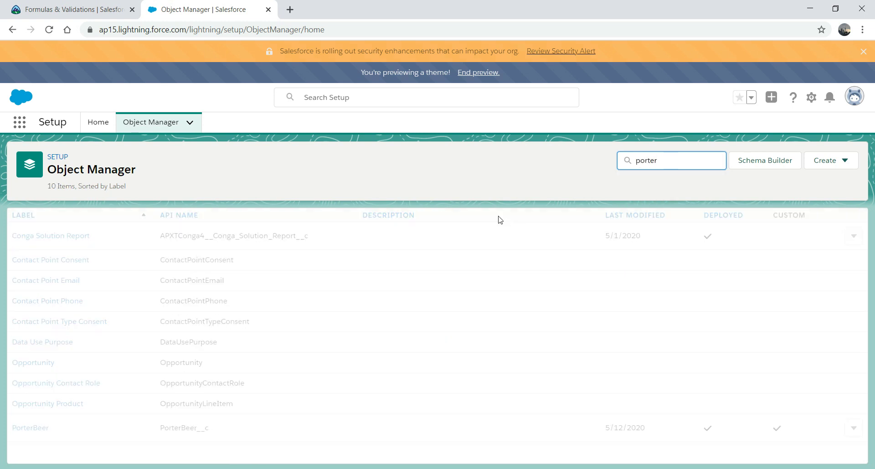
click(39, 236)
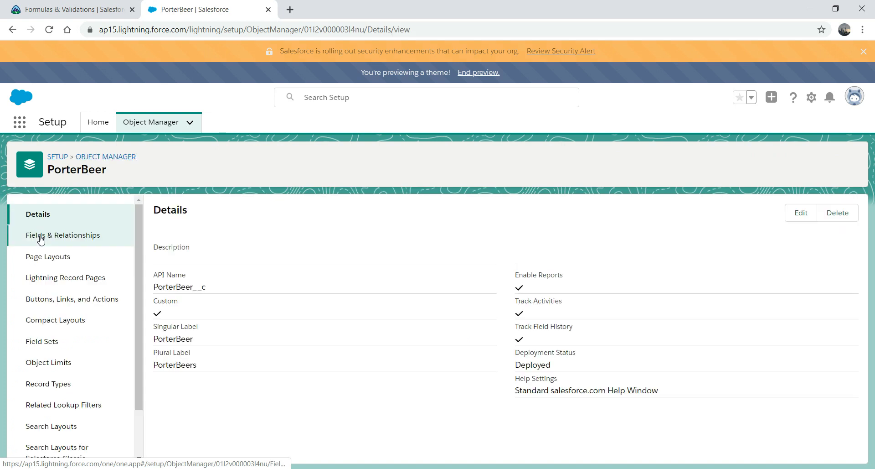
click(85, 242)
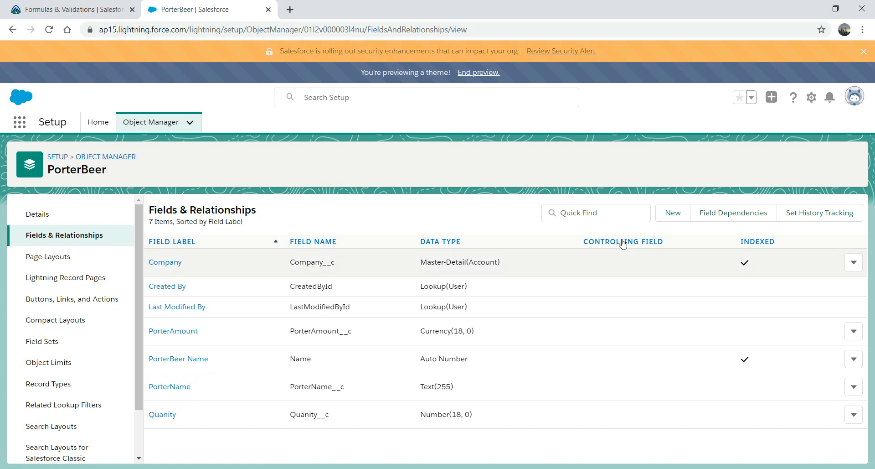
Step: Start a new Formula field on PorterBeer with a Currency return type
click(670, 220)
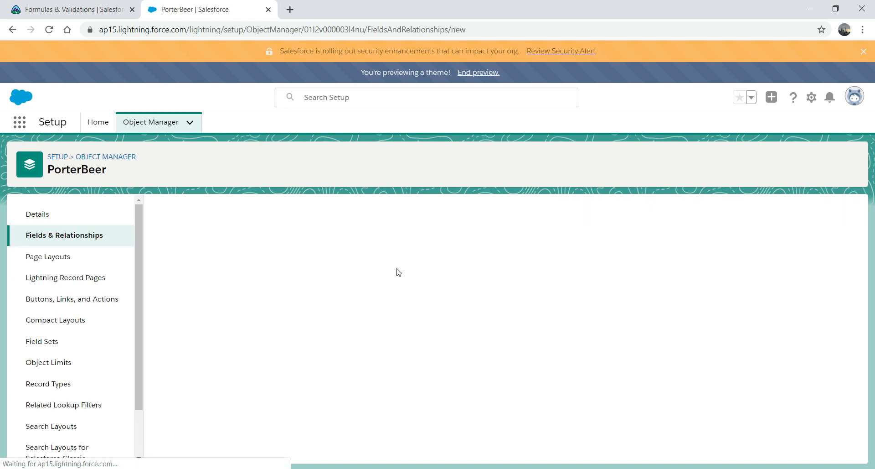
click(166, 378)
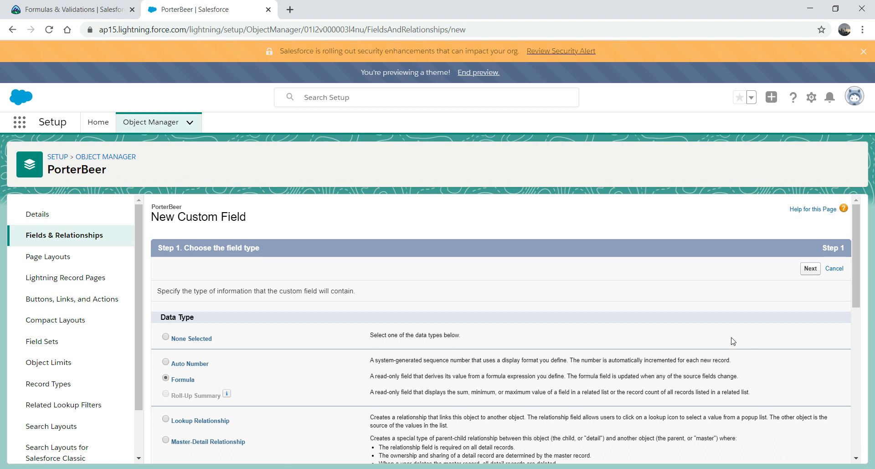
click(810, 270)
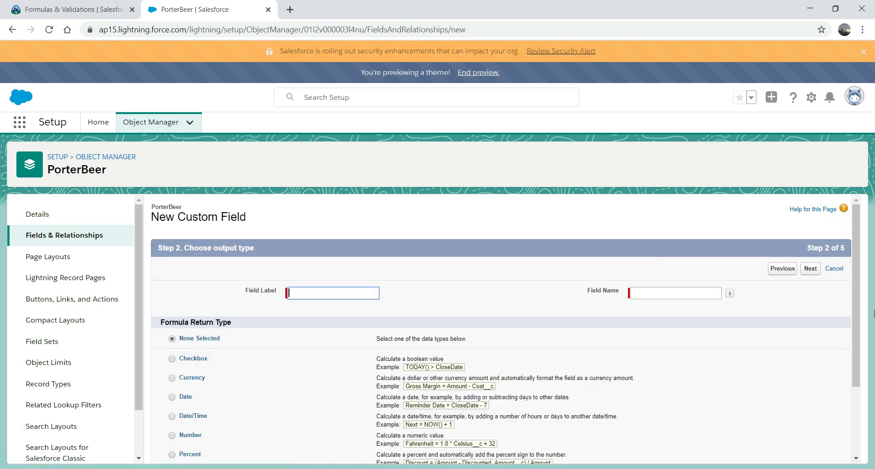
drag(857, 264, 860, 340)
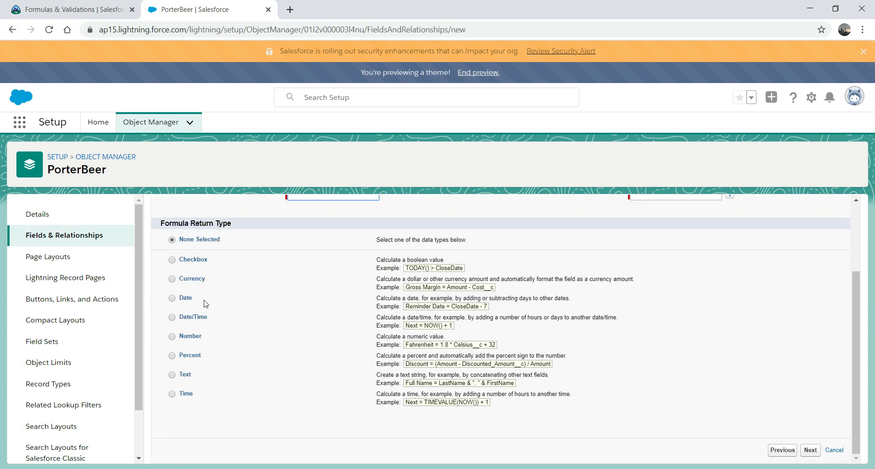
click(173, 282)
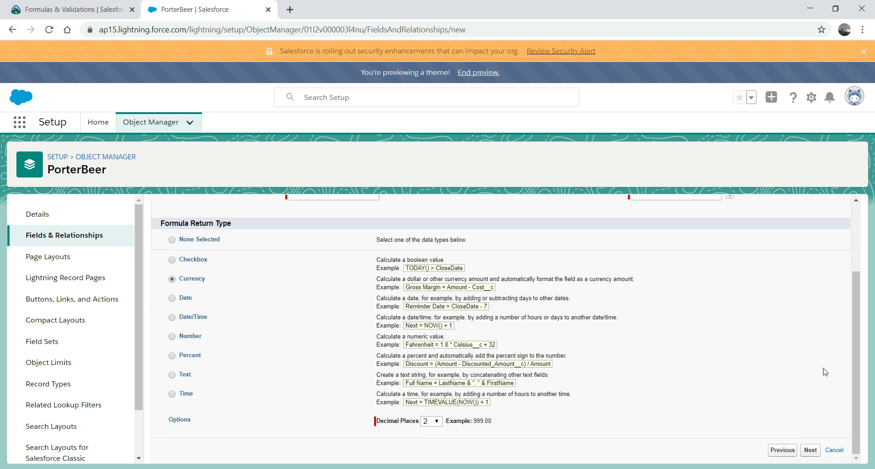
drag(854, 353, 854, 251)
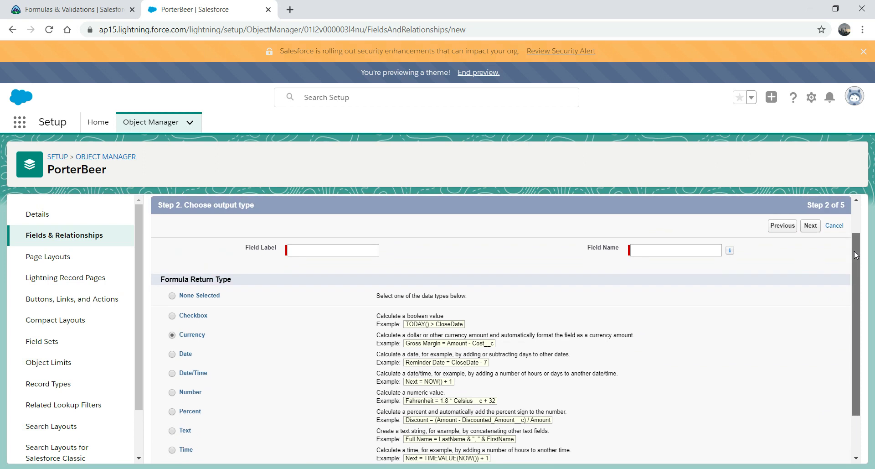
Step: Label the field 'Total Amount' with field name Total_Amount and advance to formula entry
click(309, 252)
text(Total)
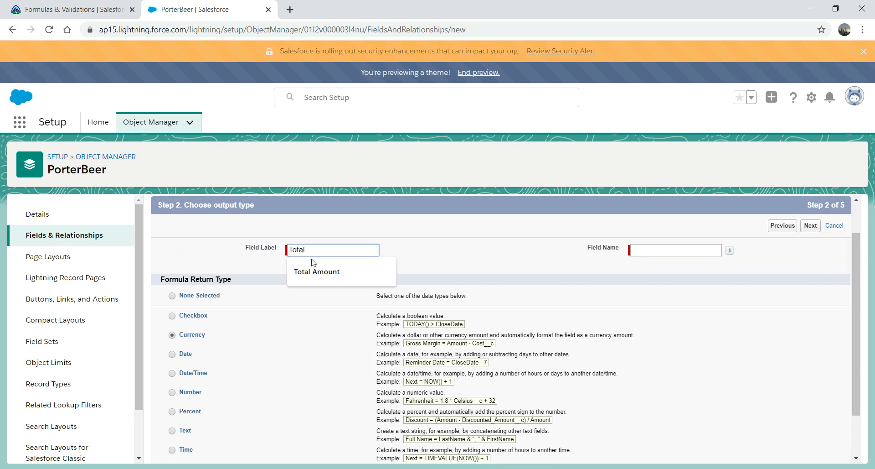
click(316, 272)
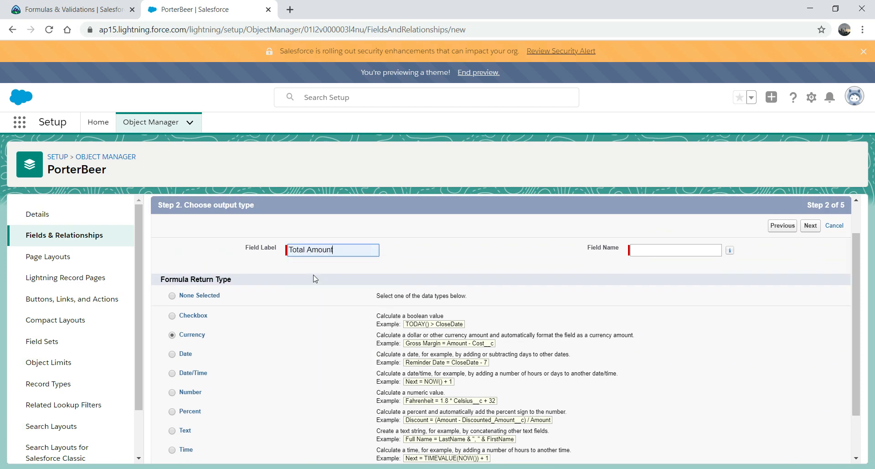
click(647, 250)
drag(857, 254, 851, 238)
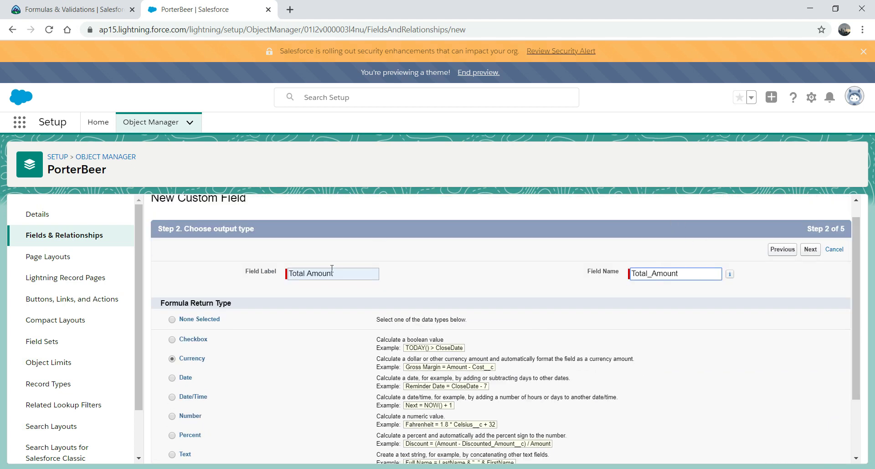
click(810, 250)
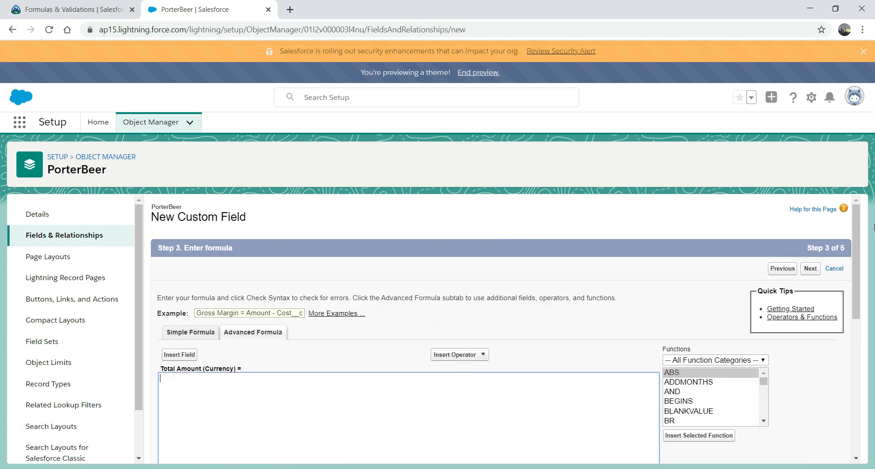
Step: Explore the formula editor: simple vs advanced modes, operator list, and the AND and BEGINS function descriptions
drag(859, 227, 856, 272)
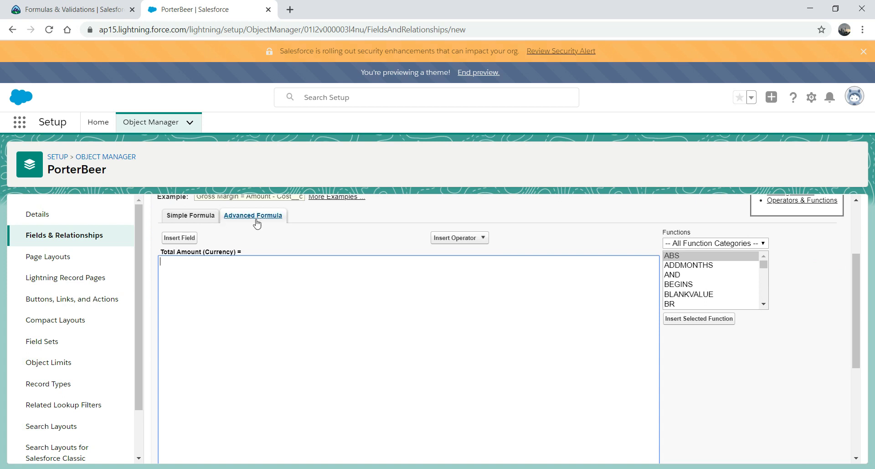
click(191, 220)
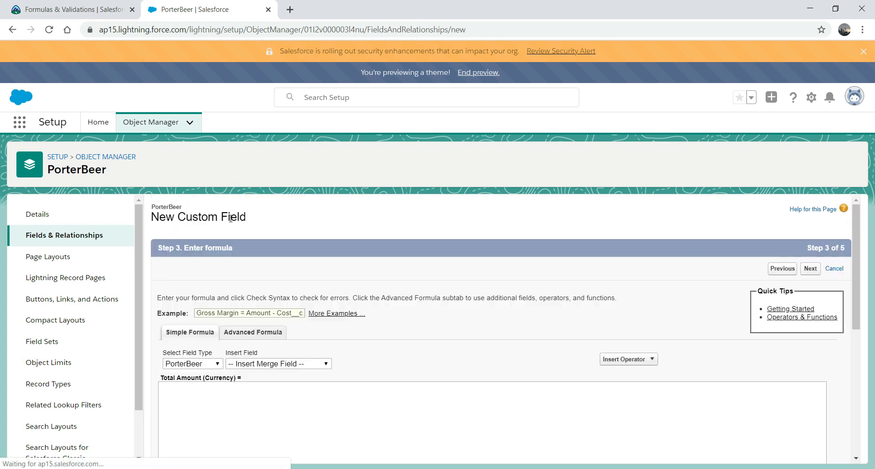
drag(857, 242, 857, 292)
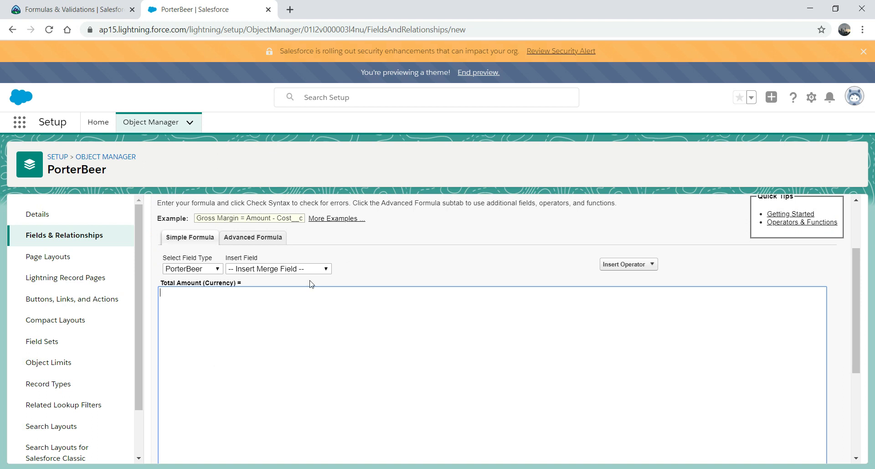
click(255, 238)
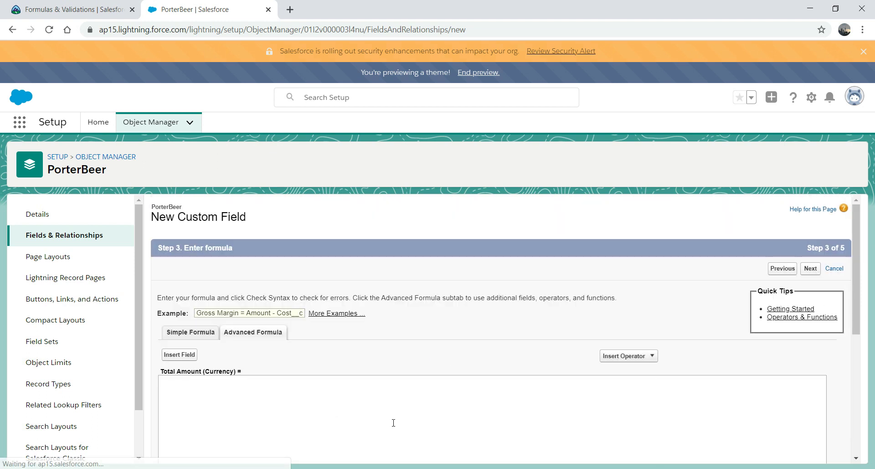
mouse_move(856, 240)
mouse_down()
mouse_move(859, 325)
mouse_move(855, 255)
mouse_up()
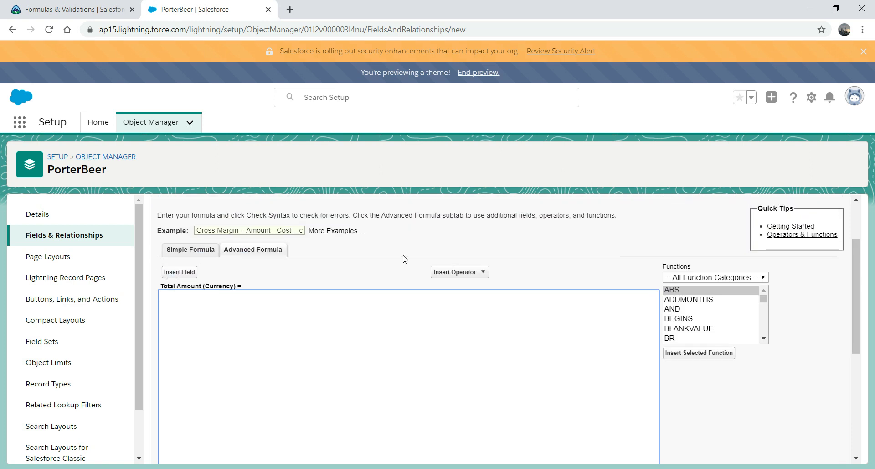
click(461, 275)
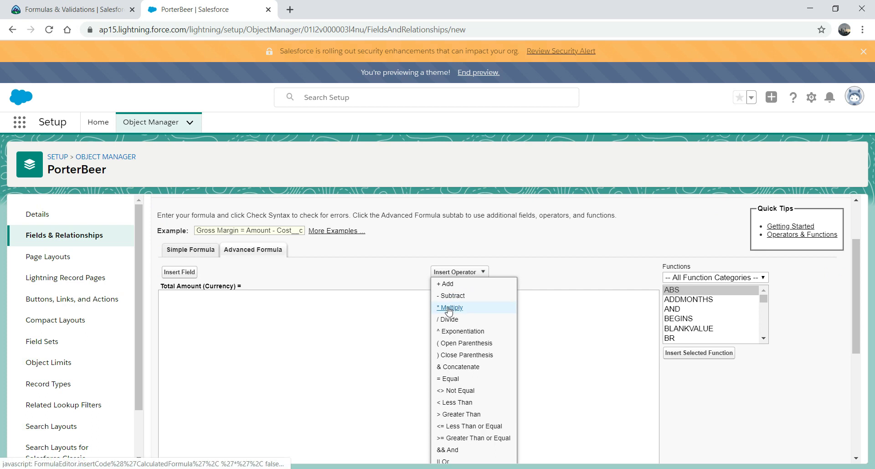
click(382, 358)
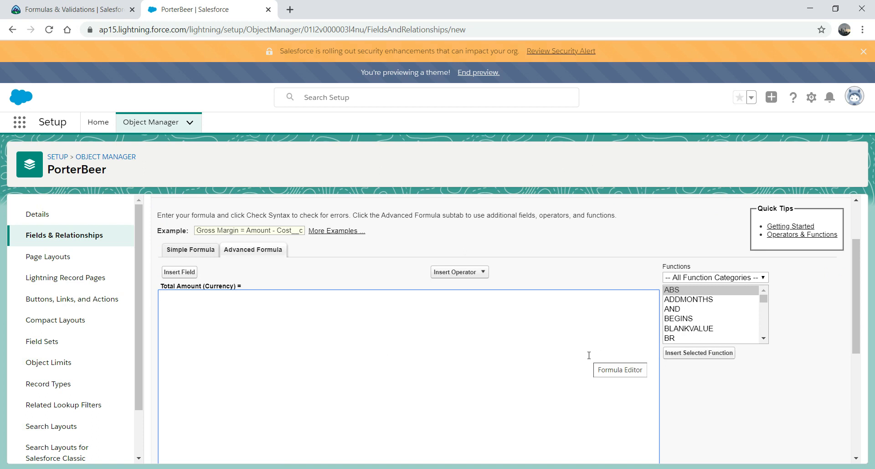
click(673, 309)
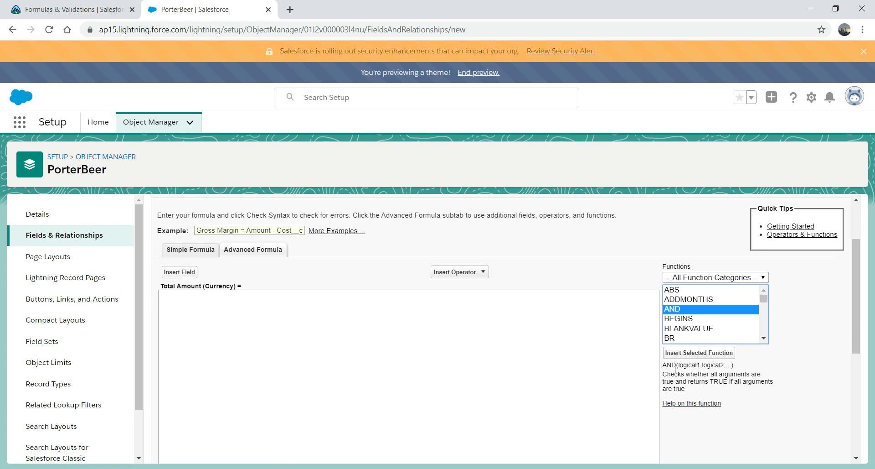
click(682, 319)
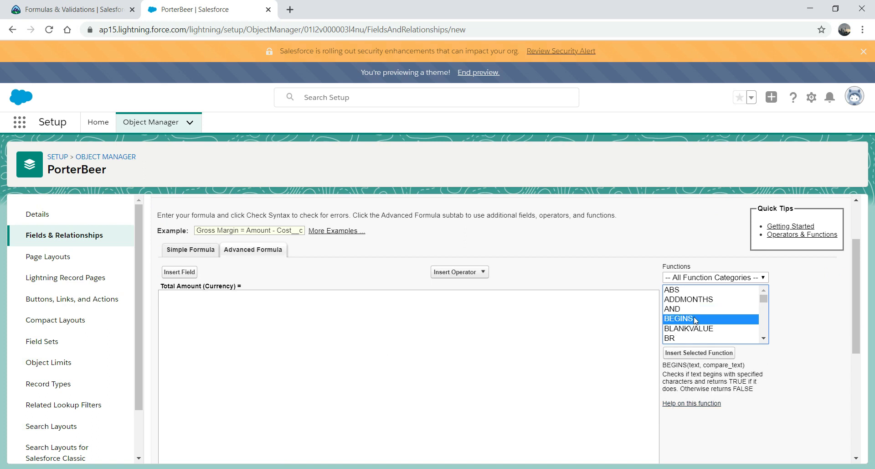
mouse_move(767, 300)
mouse_down()
mouse_move(765, 339)
mouse_move(764, 296)
mouse_up()
Step: Filter the function list to Date & Time and bring up the Insert Field list
click(747, 275)
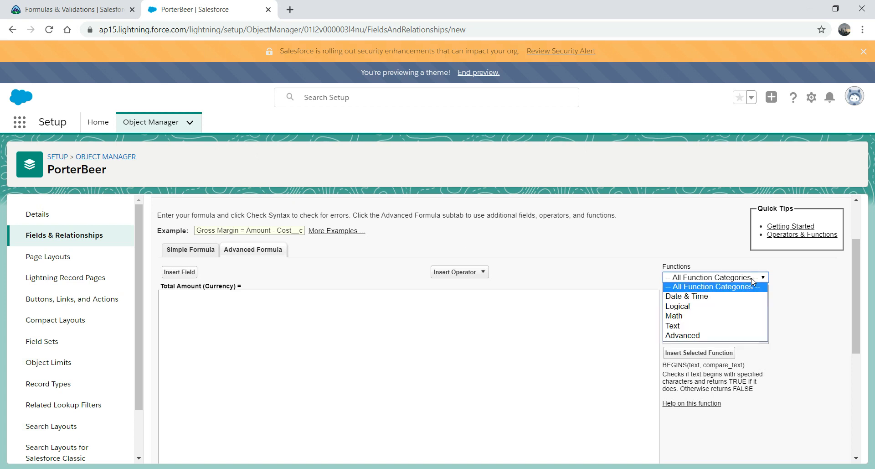
click(712, 304)
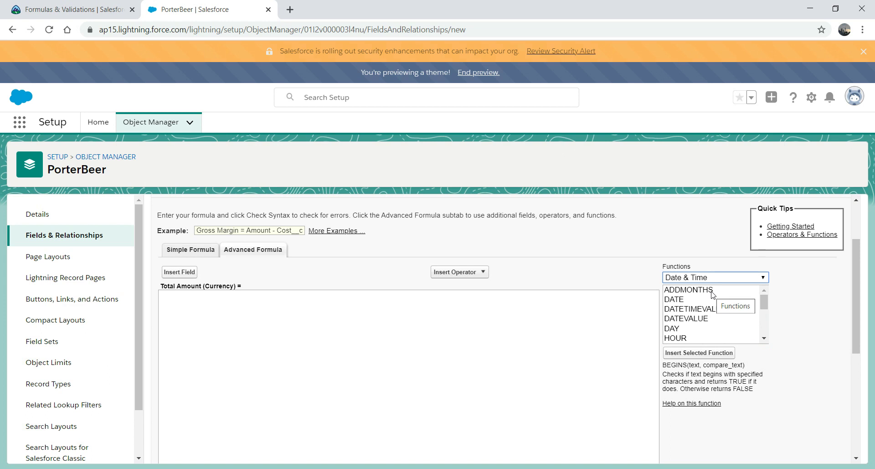
click(764, 278)
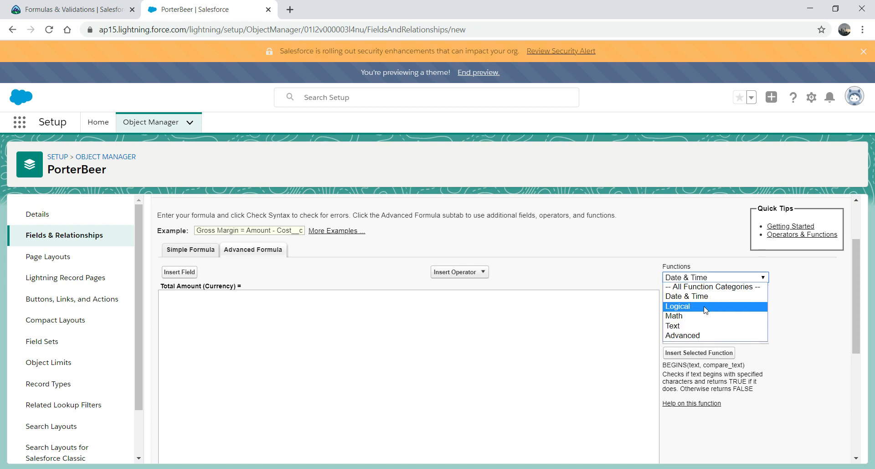
click(508, 343)
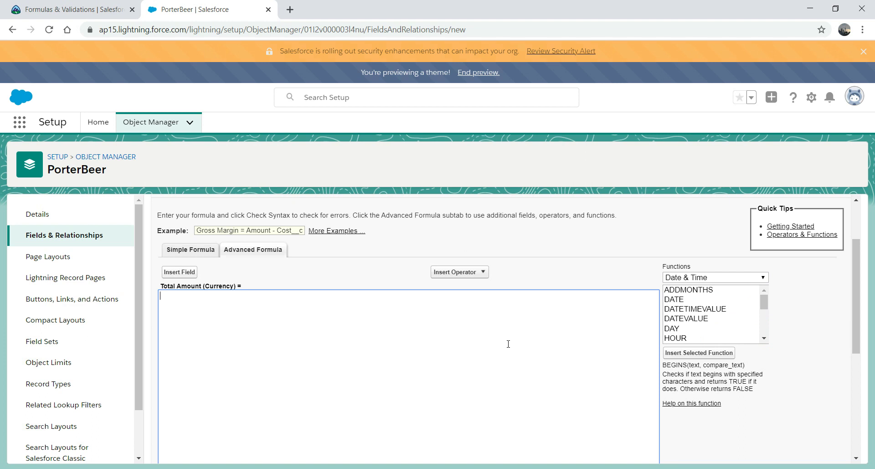
drag(858, 271, 856, 243)
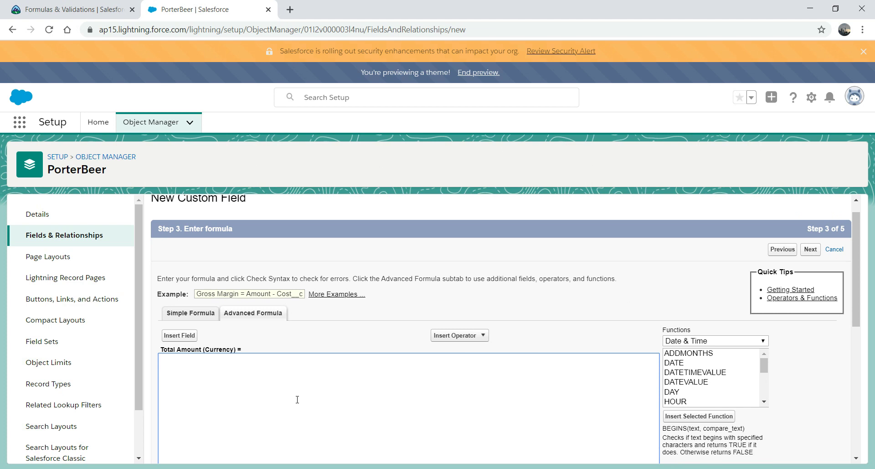
click(180, 338)
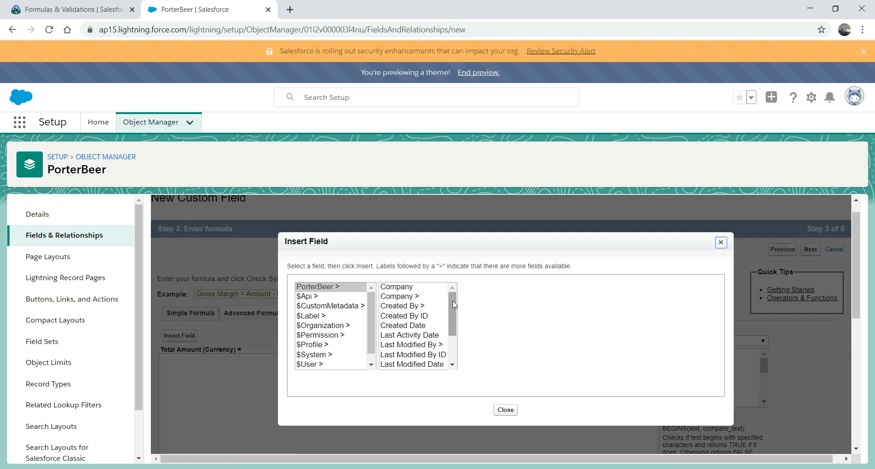
Step: Build the formula Quanity__c * PorterAmount__c from inserted fields and run Check Syntax
drag(453, 308, 454, 352)
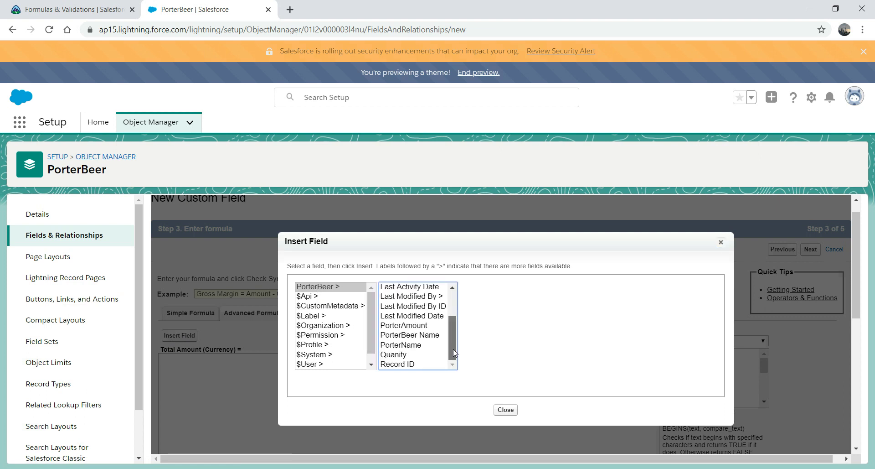
click(396, 354)
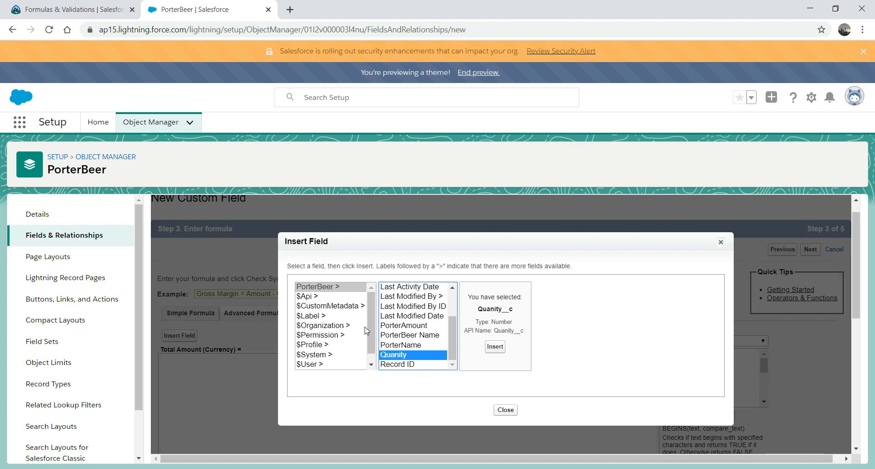
click(501, 348)
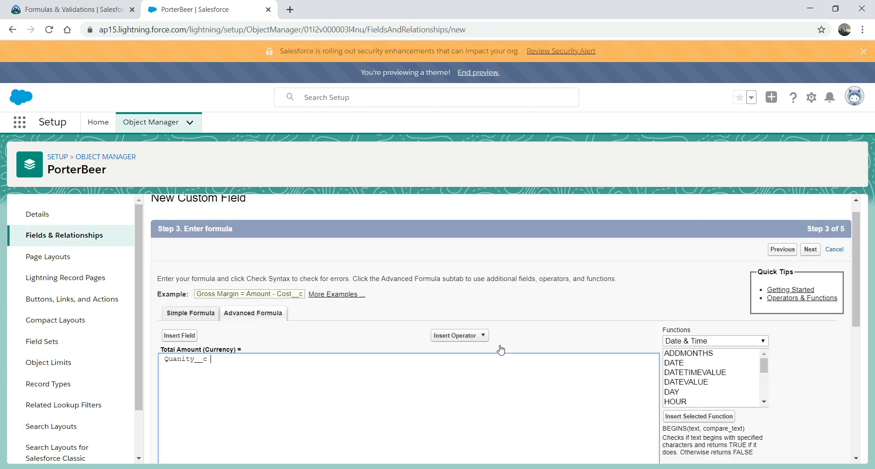
click(459, 336)
click(458, 370)
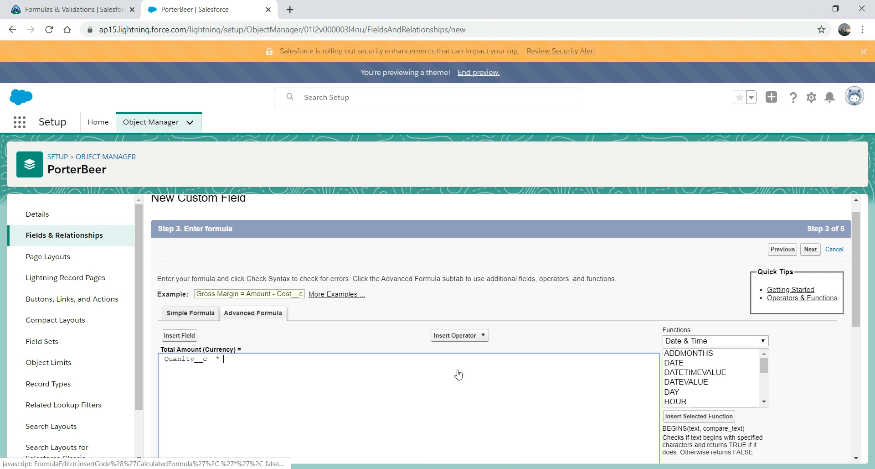
click(188, 336)
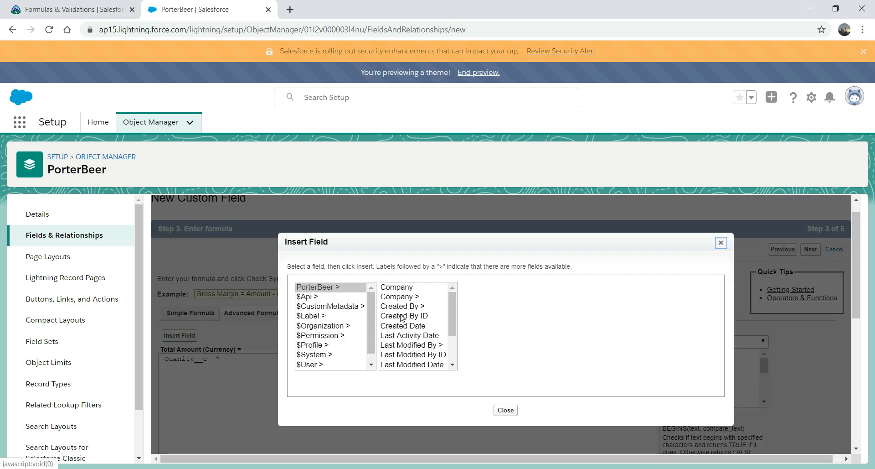
drag(451, 319, 449, 350)
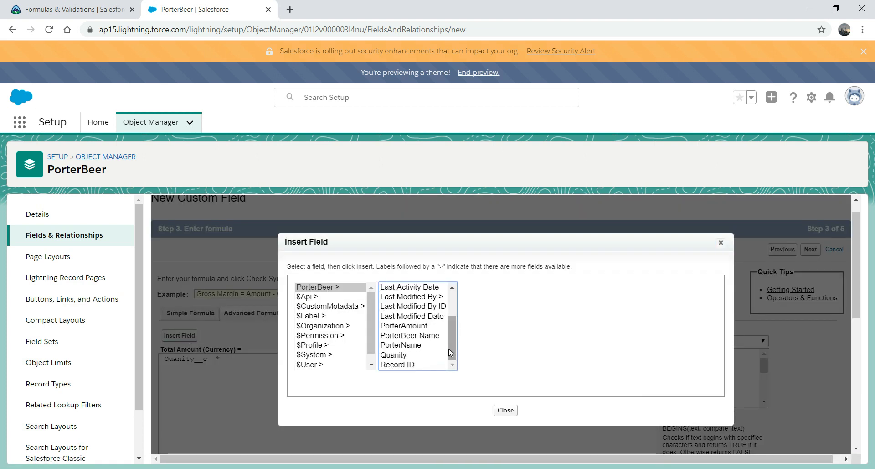
click(407, 326)
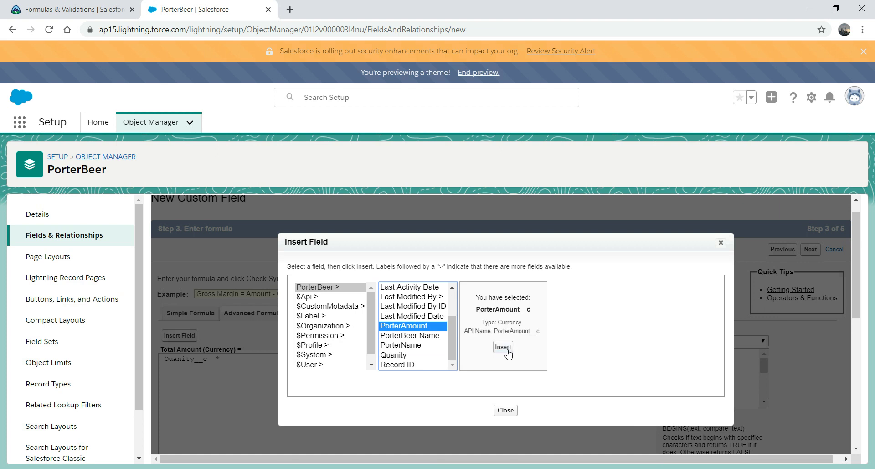
click(508, 350)
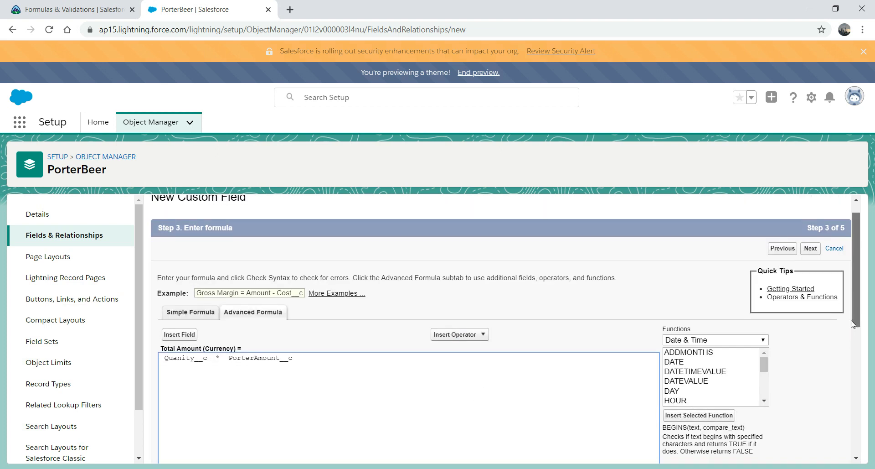
drag(857, 300, 846, 365)
click(187, 429)
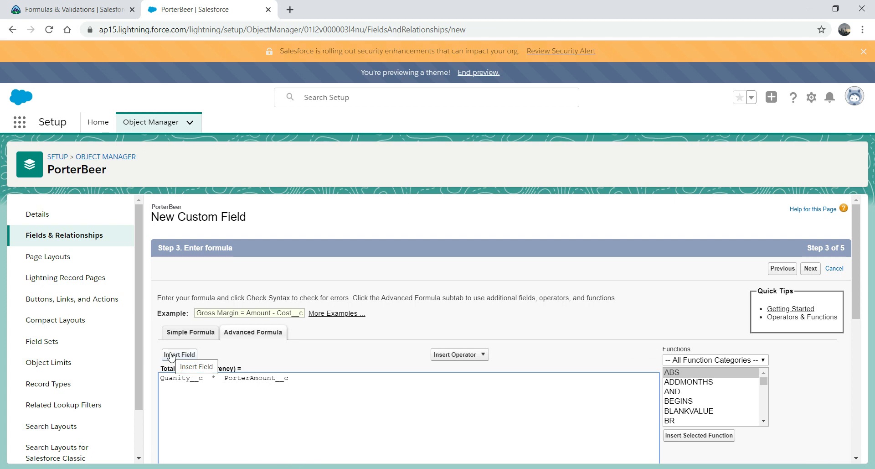
Step: Accept default field-level security, keep PorterBeer Layout checked, and save the Total Amount field
drag(854, 256, 841, 338)
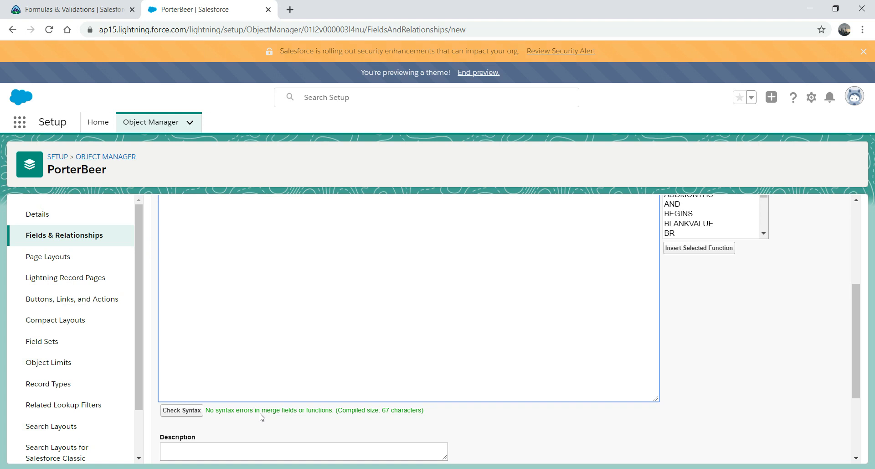
drag(855, 376, 855, 297)
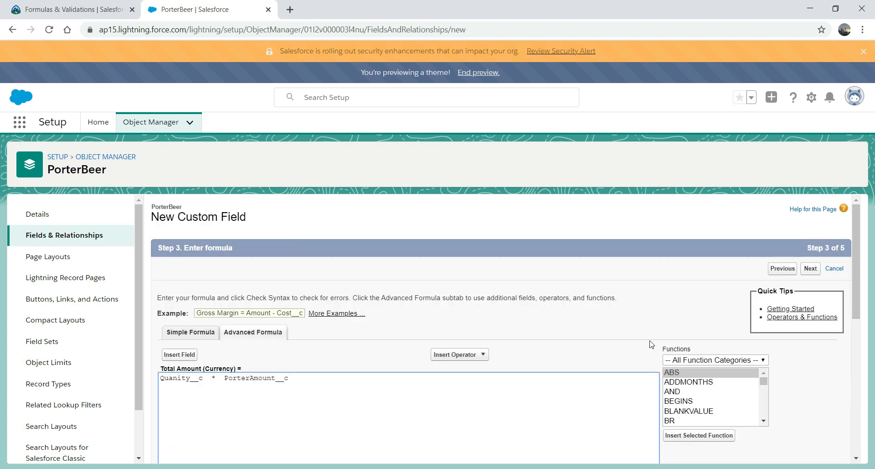
click(811, 270)
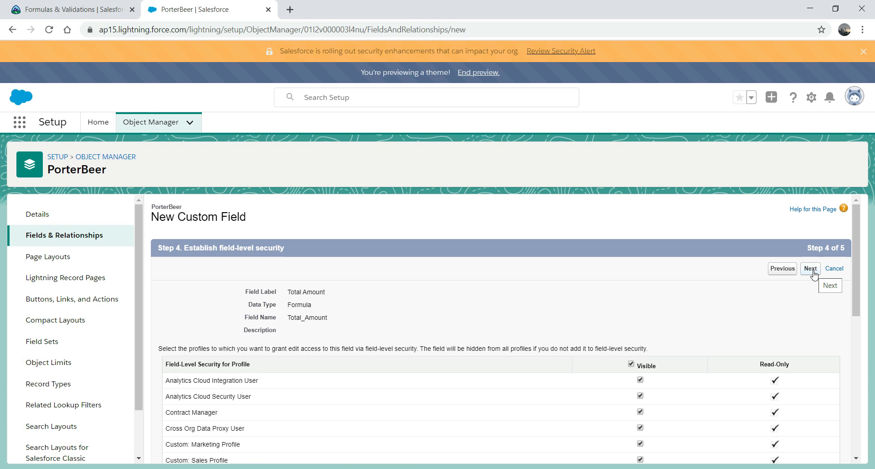
click(813, 271)
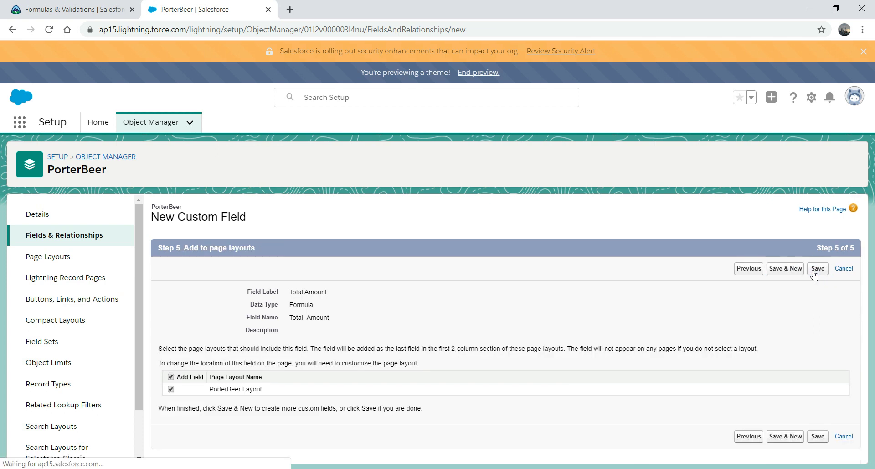
click(818, 436)
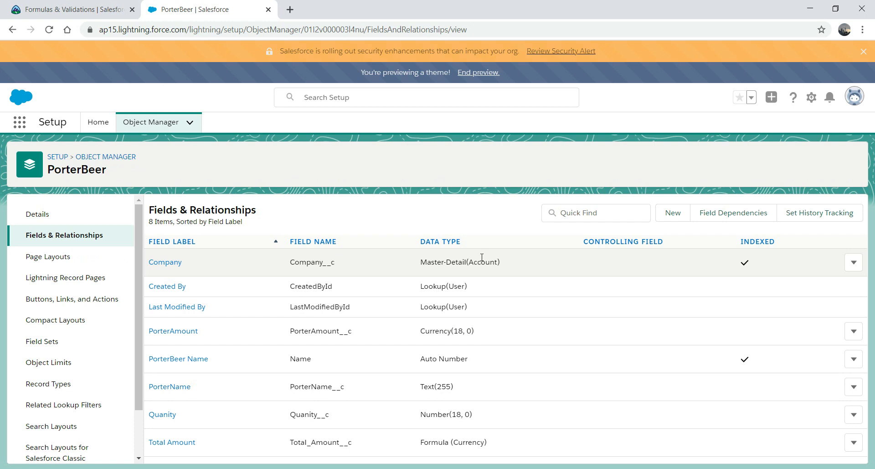
Step: Open PorterBeers from the App Launcher search 'por' and switch to the All list view
click(24, 123)
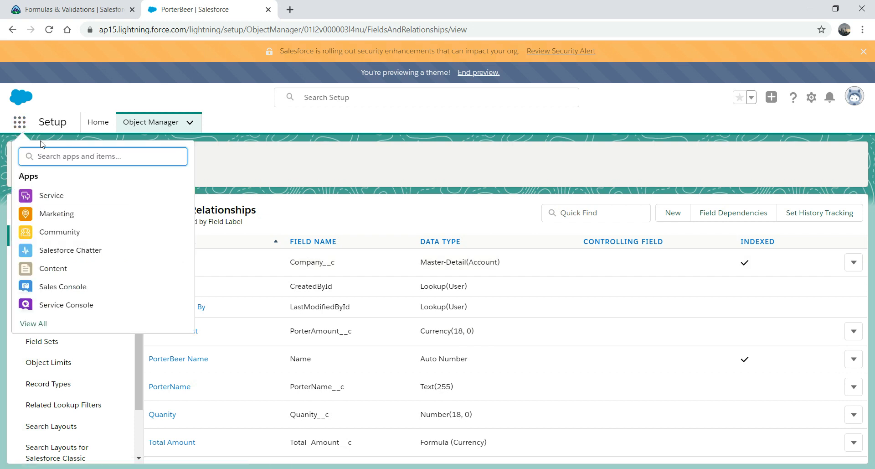
text(por)
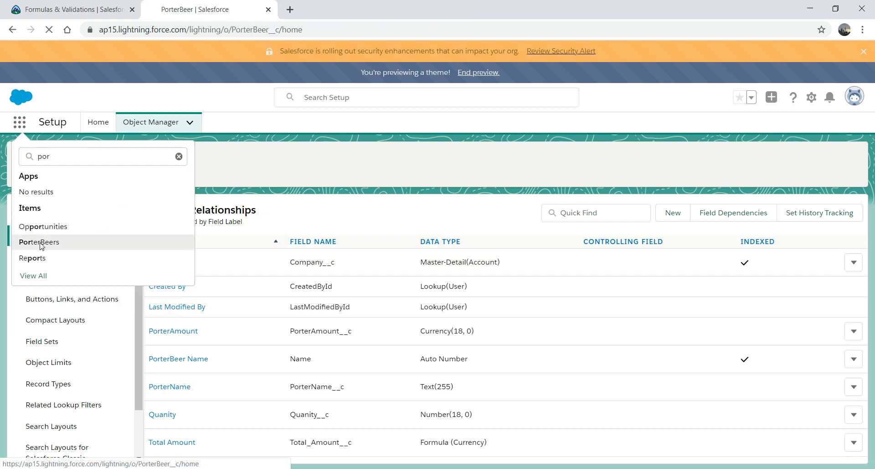
click(41, 242)
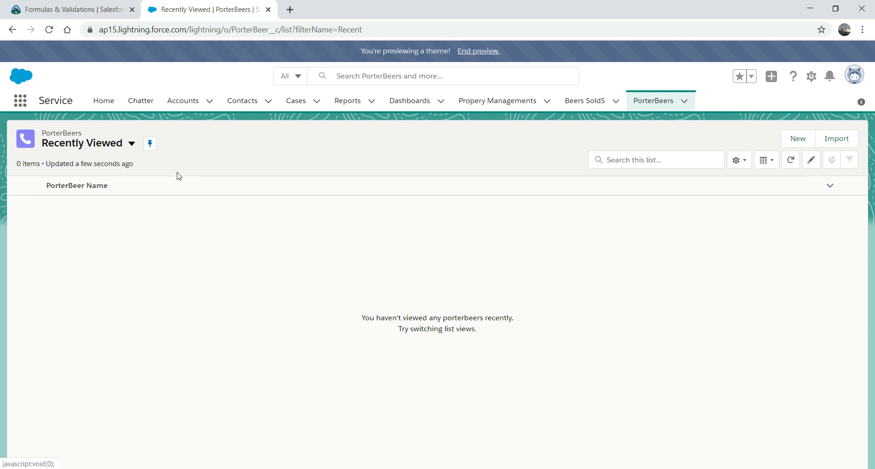
click(131, 144)
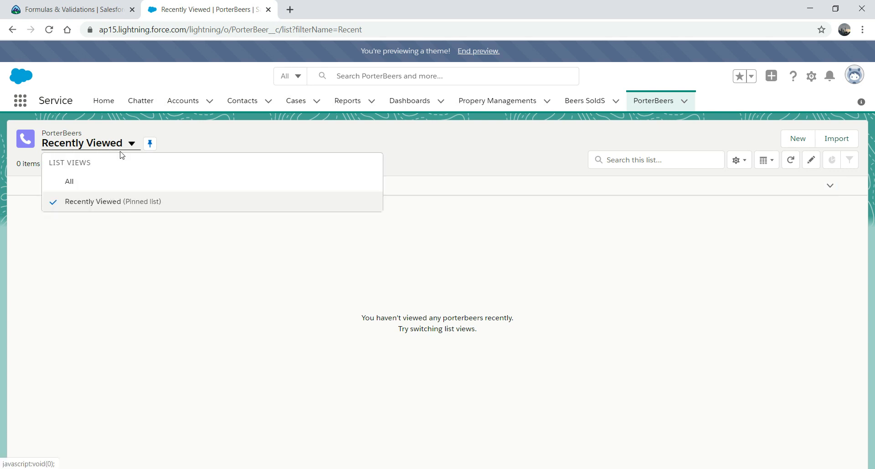
click(82, 181)
Step: Save PorterBeer 'Baltica' with amount 4, company United Oil & Gas Corp., quantity 100
click(728, 138)
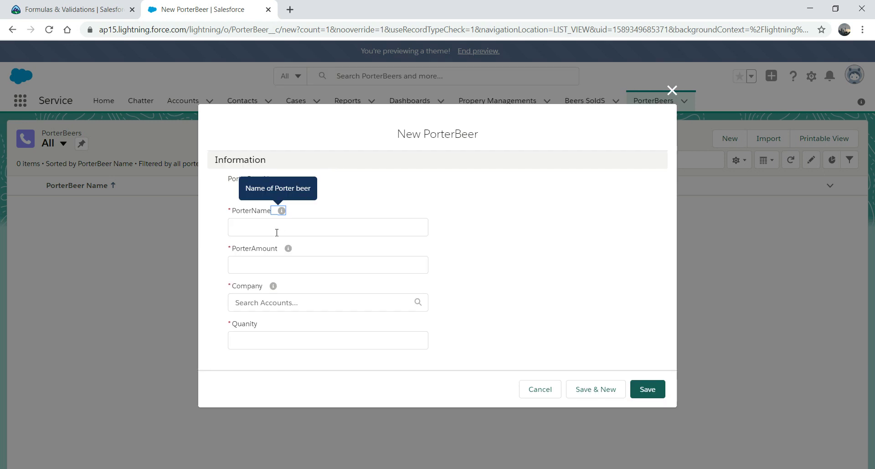
click(277, 232)
text(Baltica)
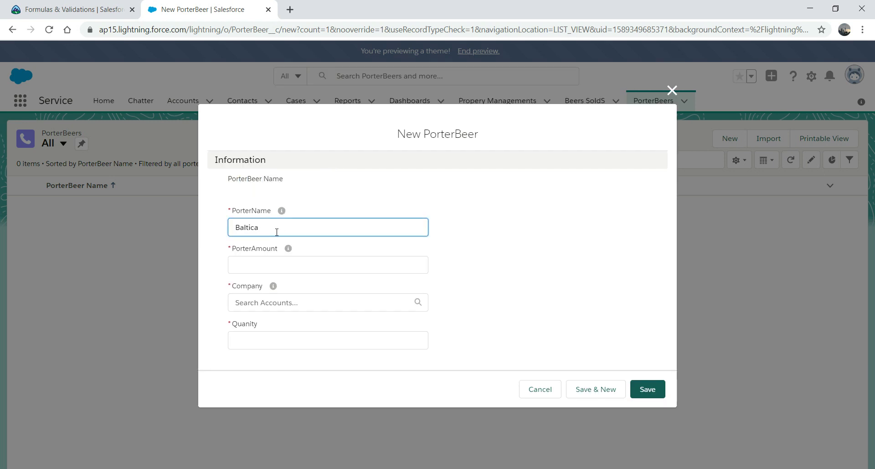
key(Tab)
click(254, 266)
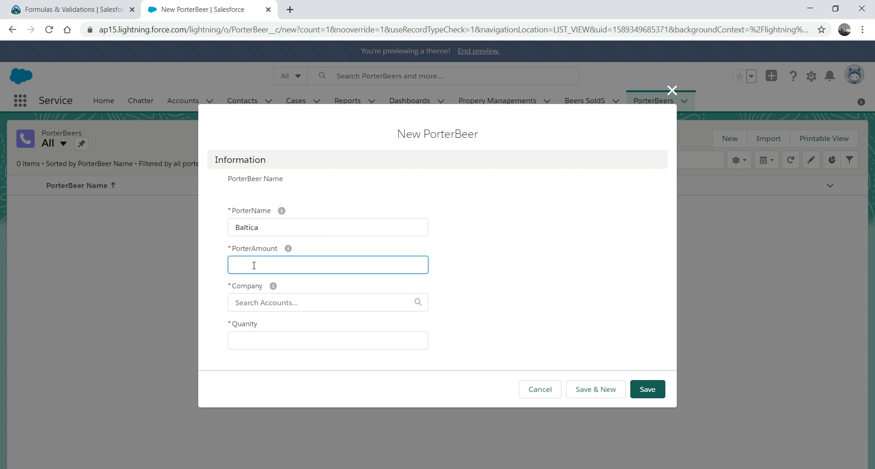
text(4)
key(Tab)
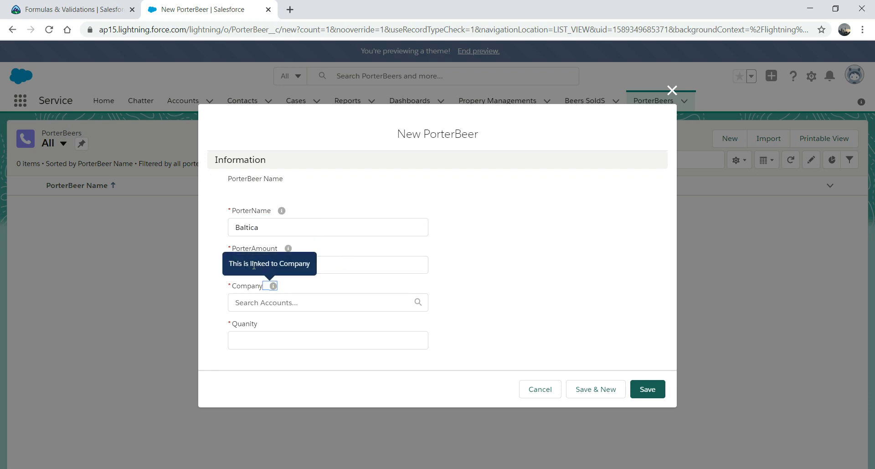
click(281, 303)
click(274, 328)
click(275, 348)
text(100)
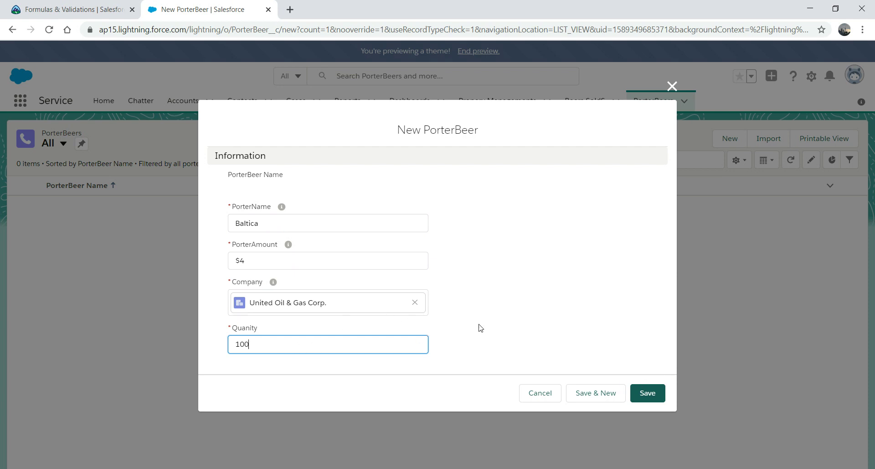
click(645, 395)
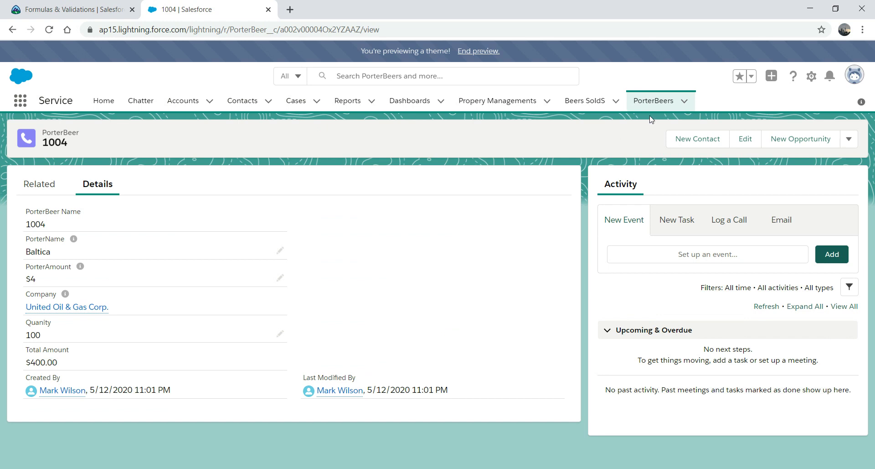
click(653, 104)
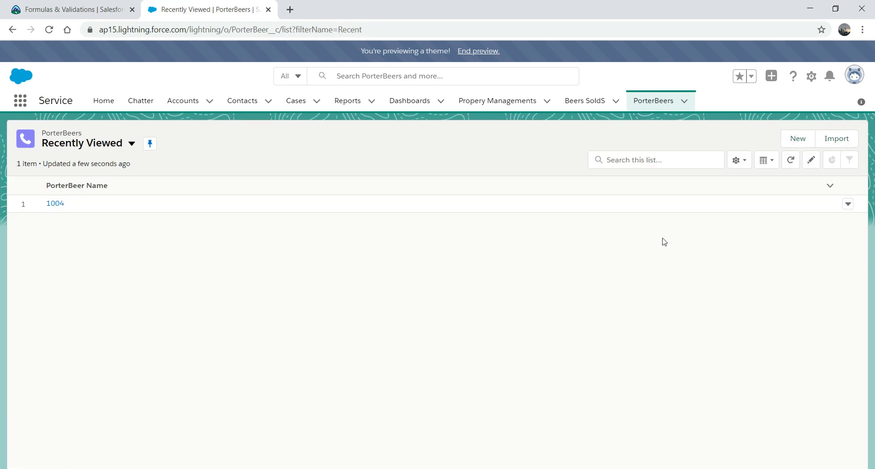
Step: Create PorterBeer 'xyz' with amount 10, company United Oil & Gas Corp. and quantity 19
click(798, 140)
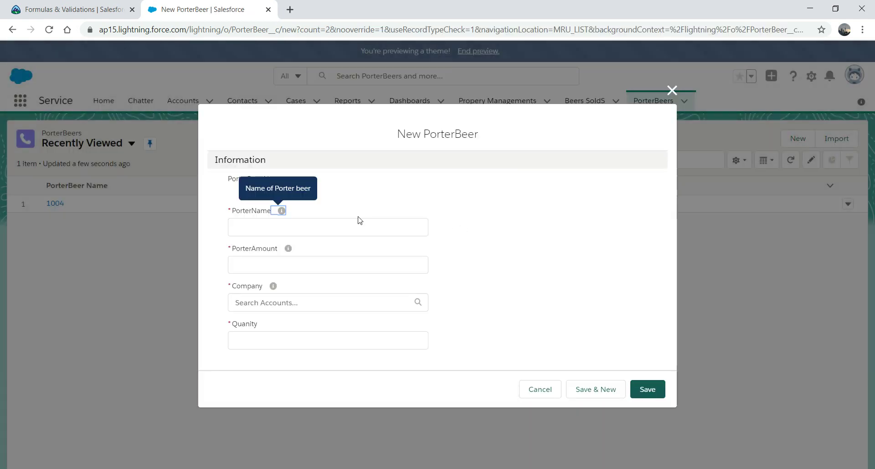
click(280, 230)
text(xyz)
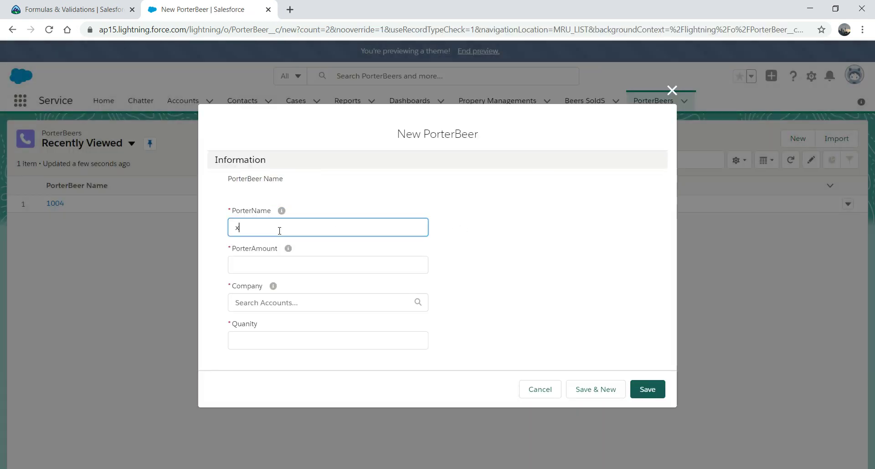
click(258, 264)
text(10)
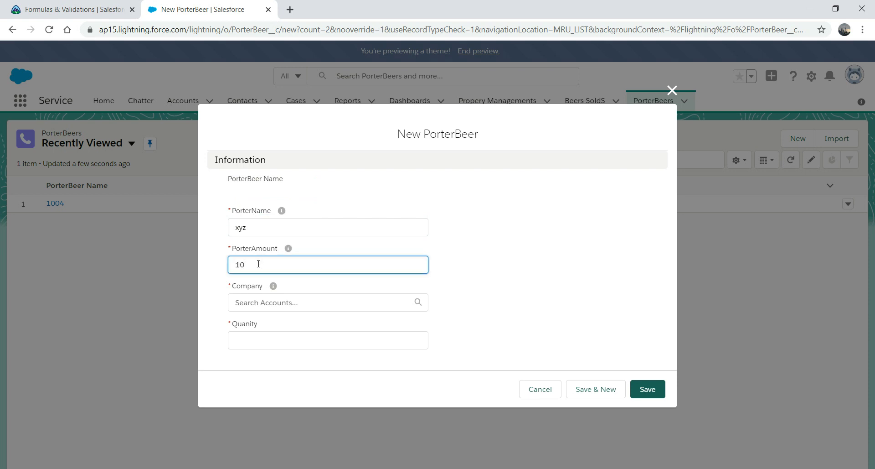
click(283, 303)
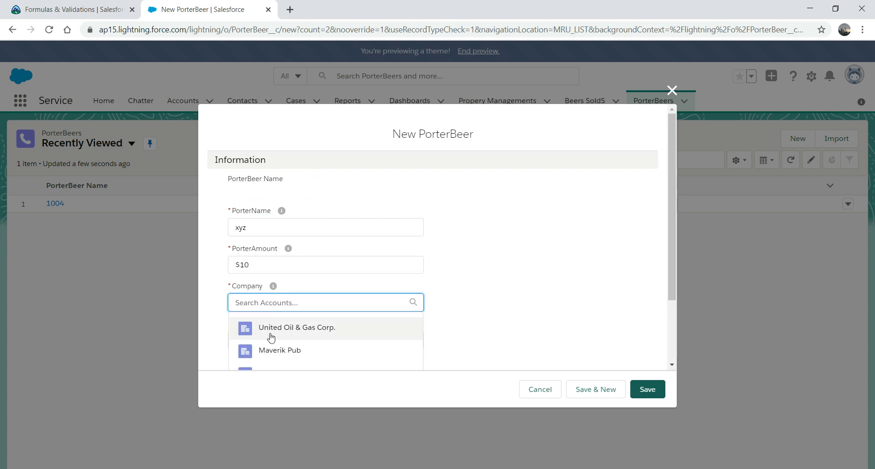
click(274, 329)
click(264, 345)
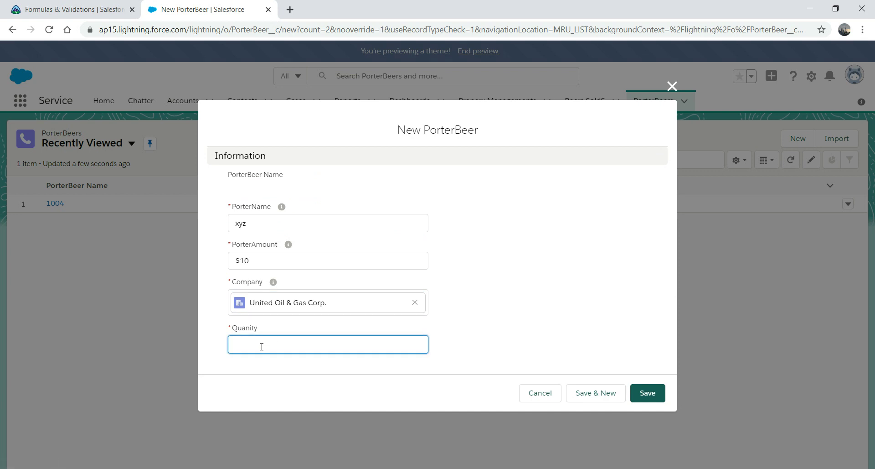
text(19)
click(652, 396)
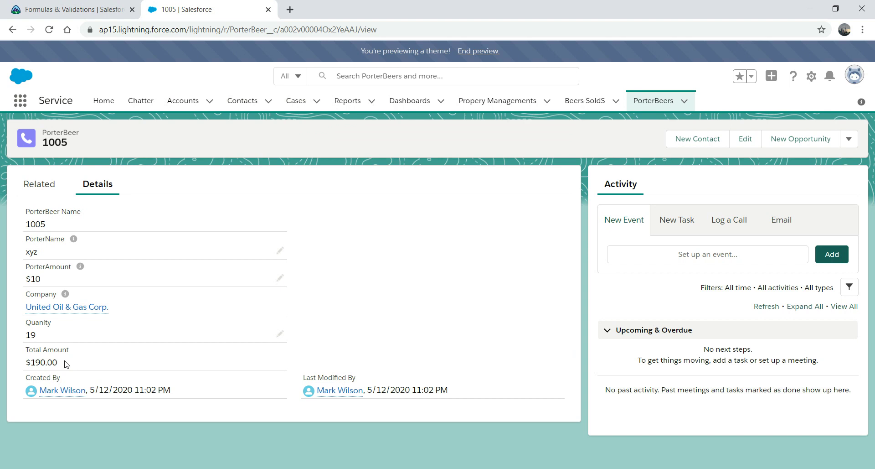
Step: Read the Debugging Formulas part of the Use Formula Fields unit, then open Salesforce Accounts
click(74, 8)
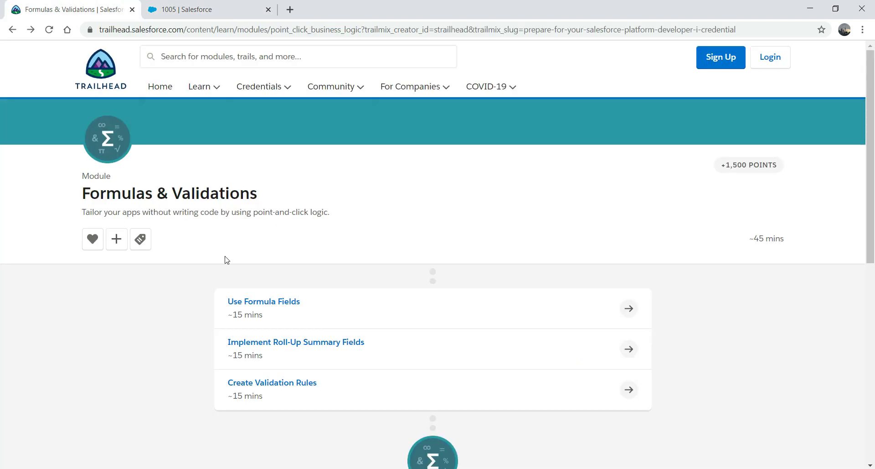
click(274, 304)
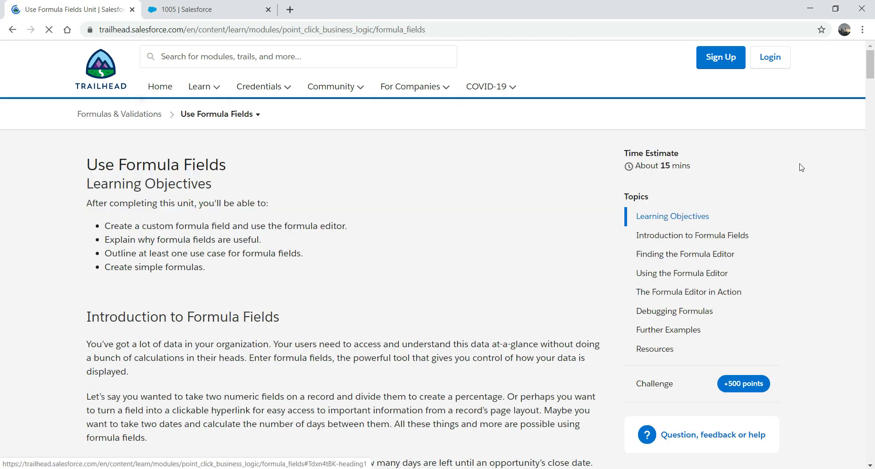
drag(870, 66, 819, 338)
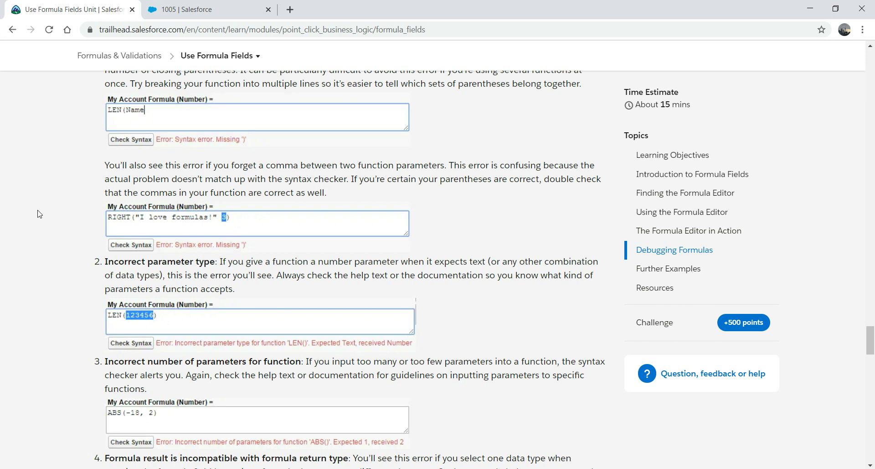
click(201, 9)
click(182, 100)
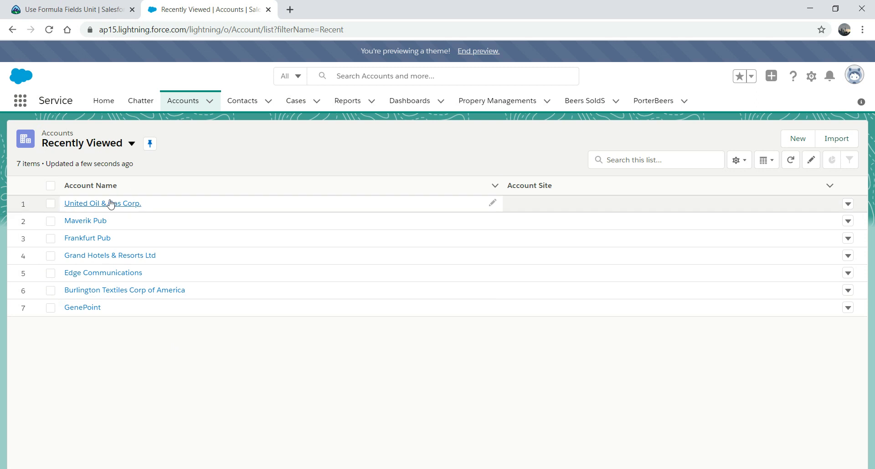
Step: Open United Oil & Gas Corp., confirm PorterBeers 1004 and 1005 are related, and view its Details
click(111, 203)
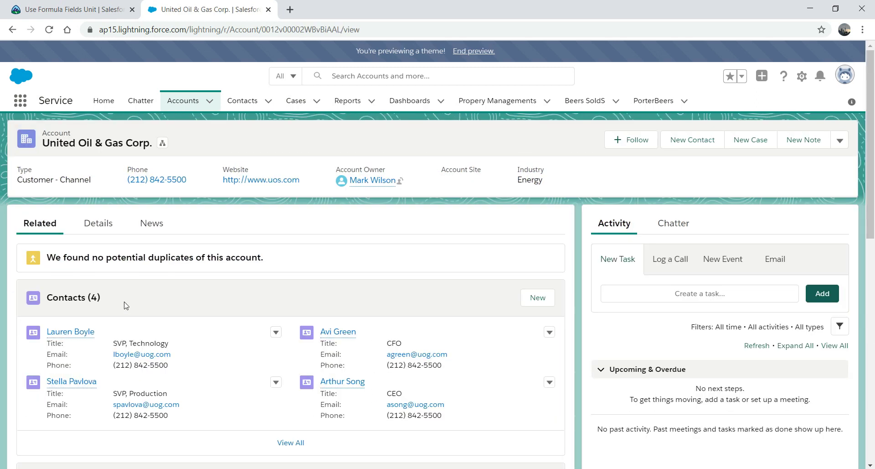
drag(869, 195, 353, 351)
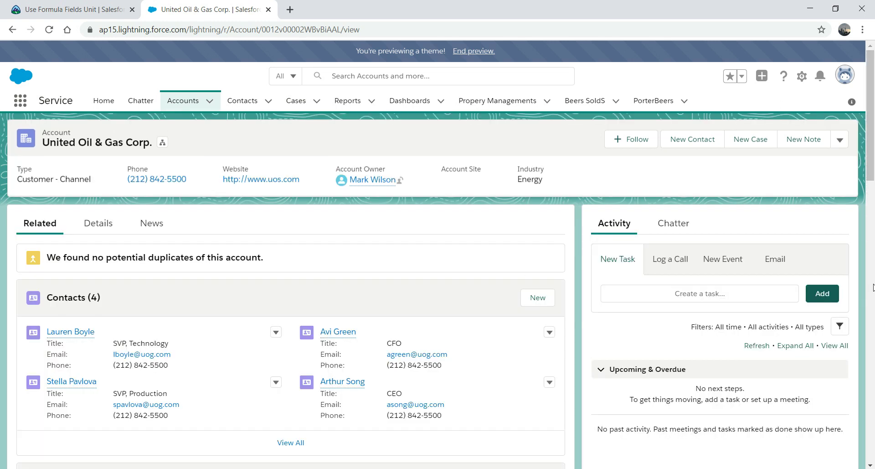
drag(874, 165, 873, 166)
drag(834, 306, 834, 442)
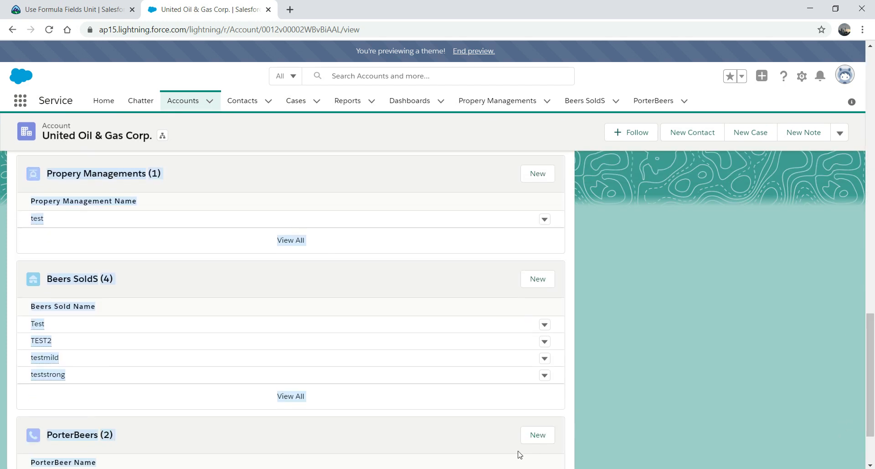
click(466, 438)
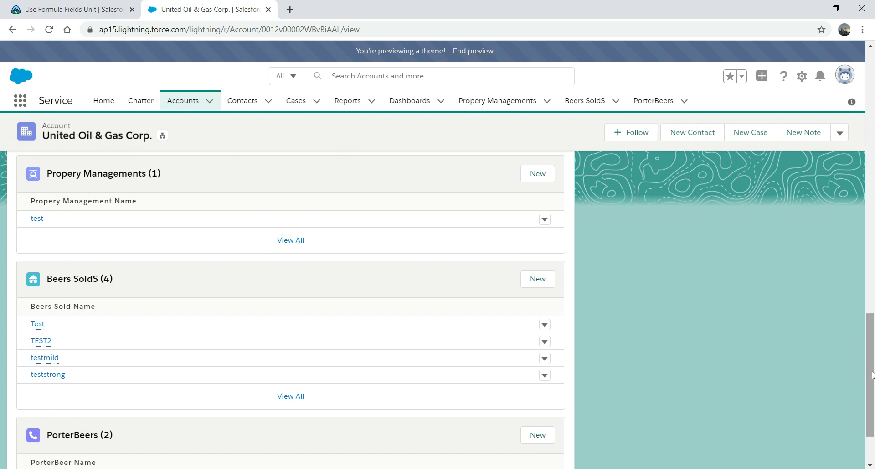
drag(872, 375, 862, 416)
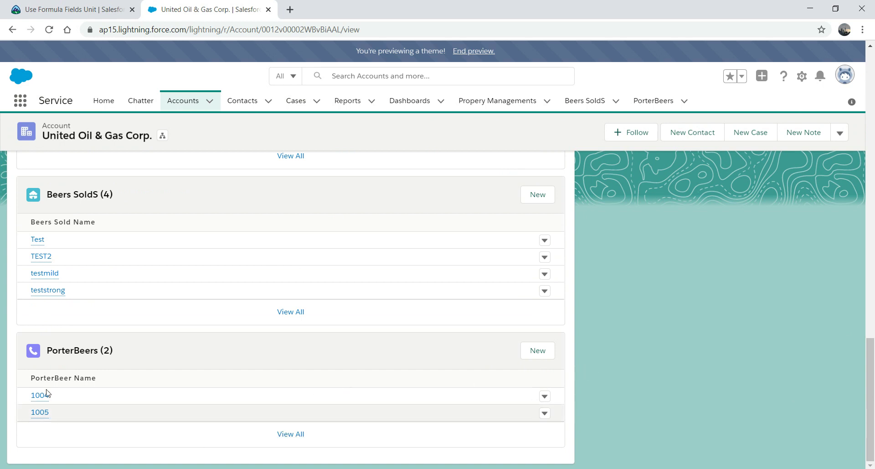
drag(870, 362, 872, 156)
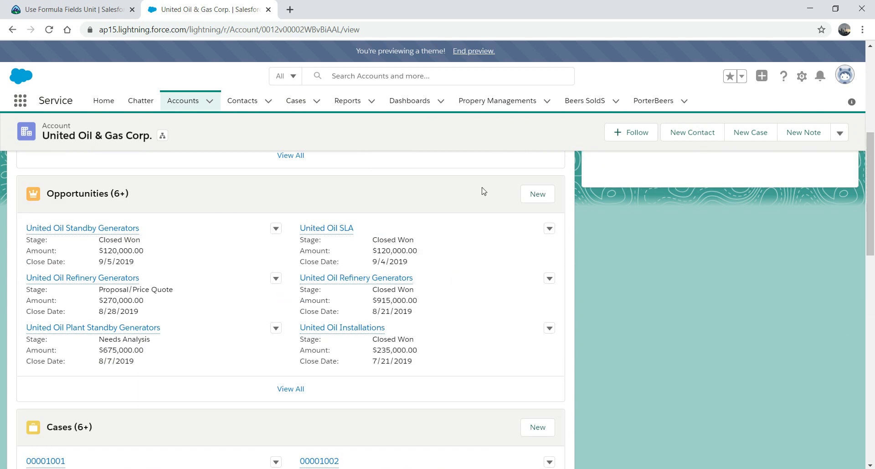
drag(871, 239, 871, 238)
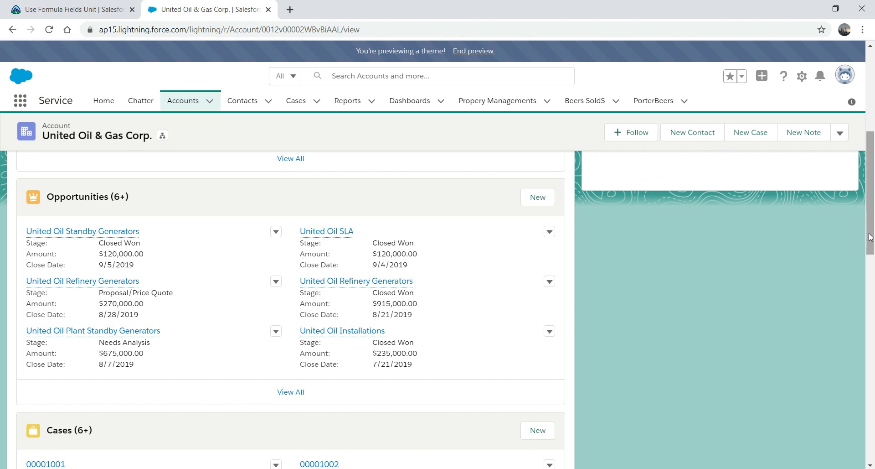
drag(871, 193, 871, 111)
click(100, 222)
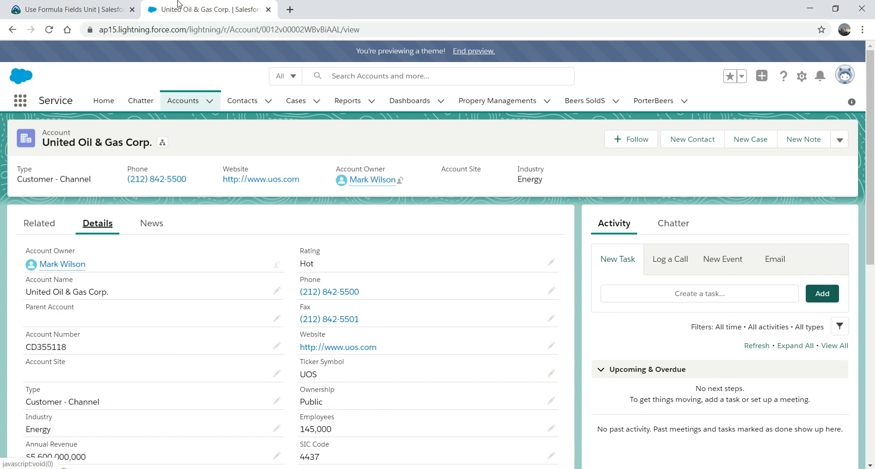
click(75, 6)
Step: Return to the Formulas & Validations module and open the Implement Roll-Up Summary Fields unit
click(12, 30)
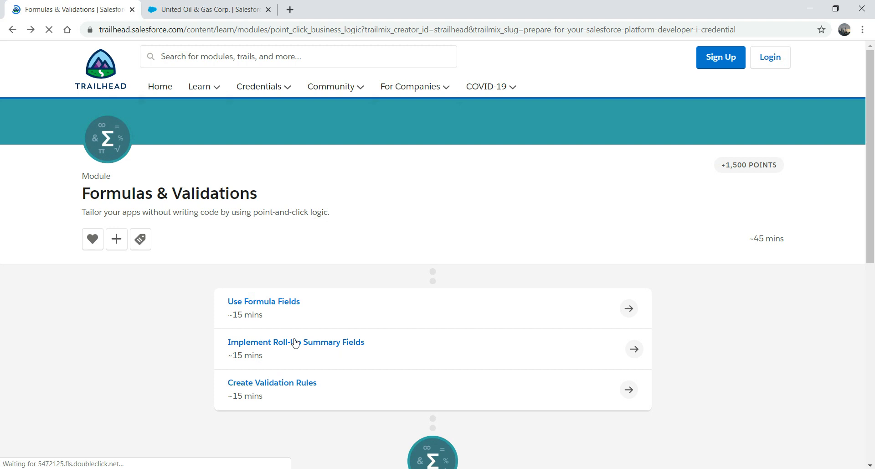
click(296, 343)
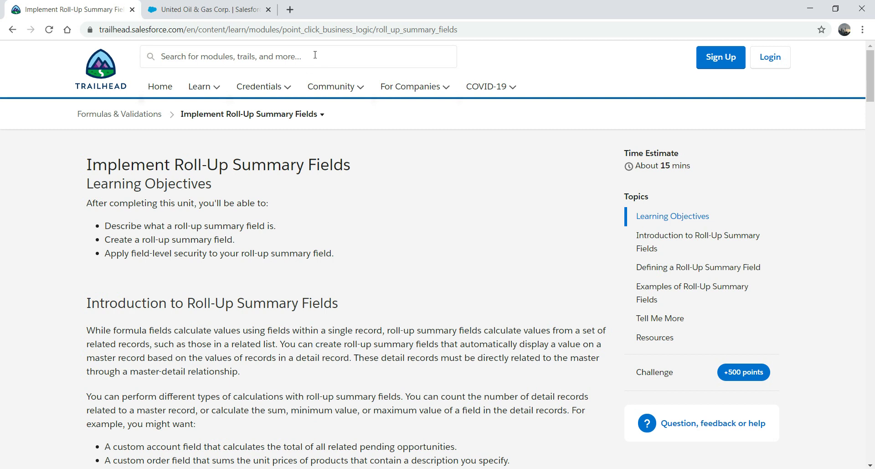
Step: Scroll through the United Oil & Gas Corp. account's Details fields
click(192, 10)
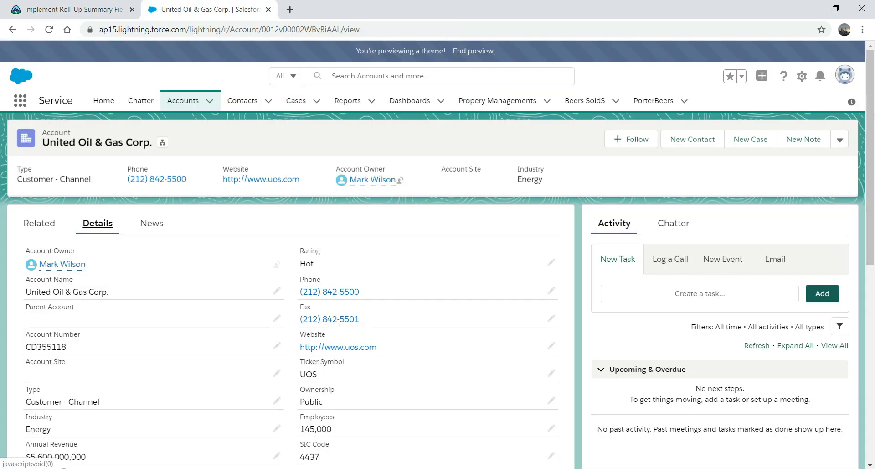
scroll(842, 288, down, 10)
scroll(823, 354, up, 3)
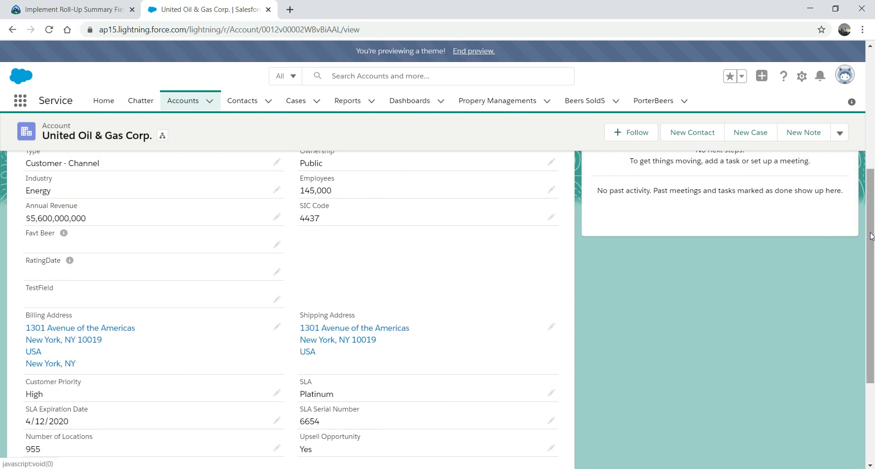
drag(872, 238, 871, 180)
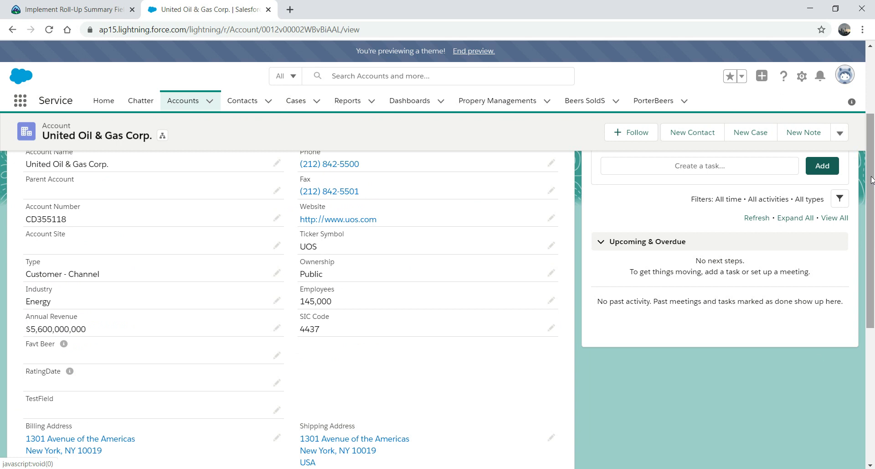
Step: Highlight 'a single record' in the roll-up lesson, then scan the account's Details again
click(64, 7)
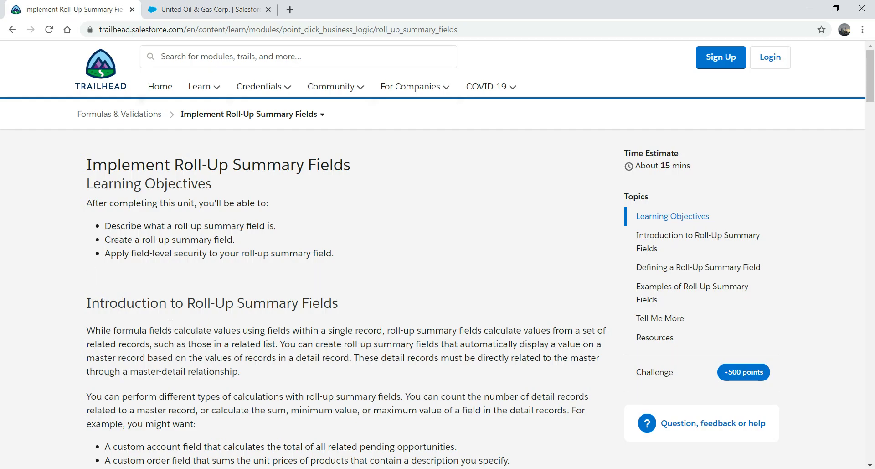
drag(382, 330, 324, 328)
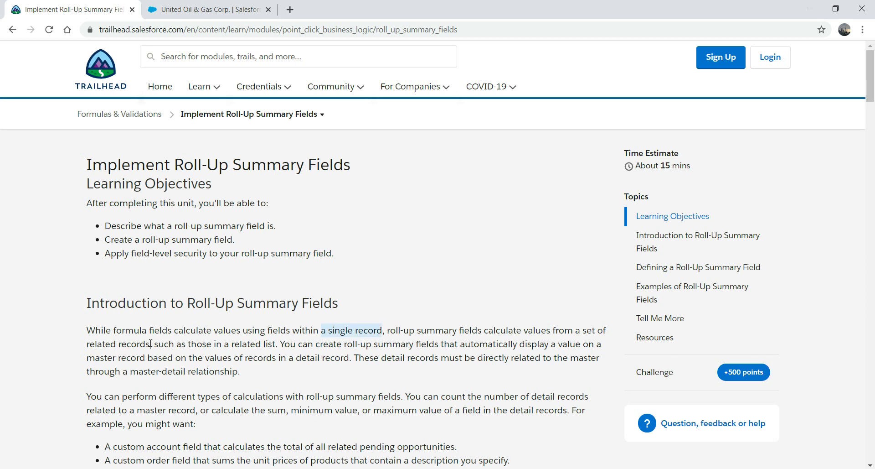
click(188, 9)
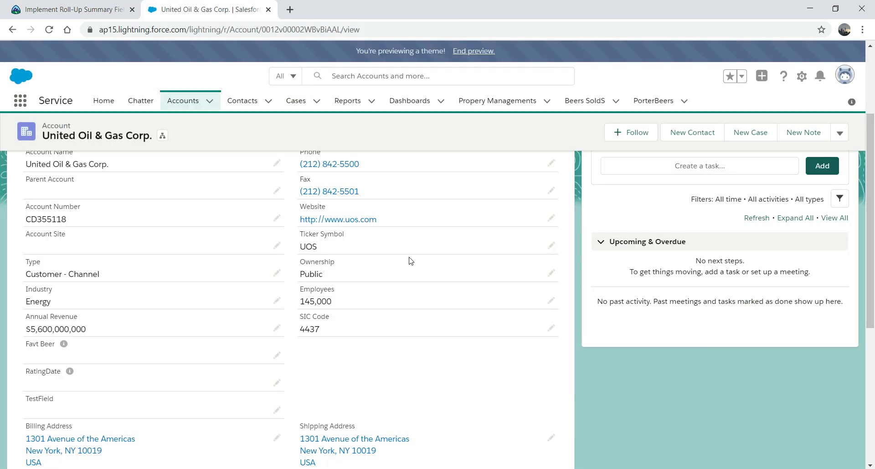
scroll(718, 304, down, 6)
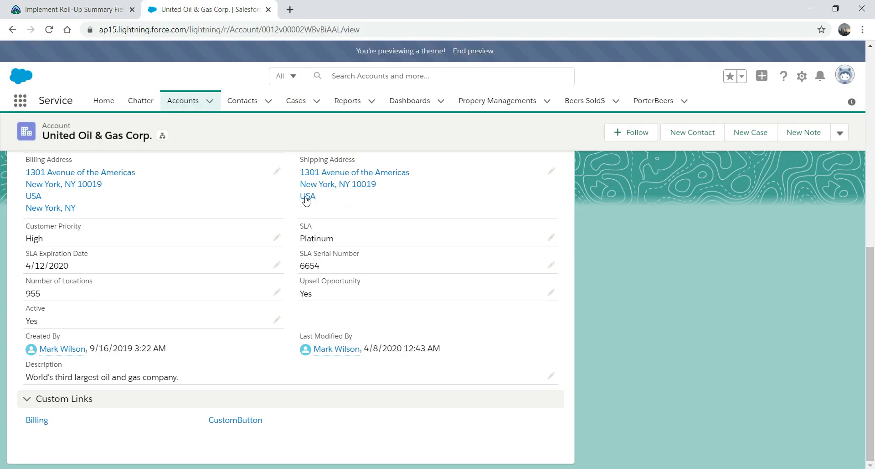
scroll(547, 205, up, 6)
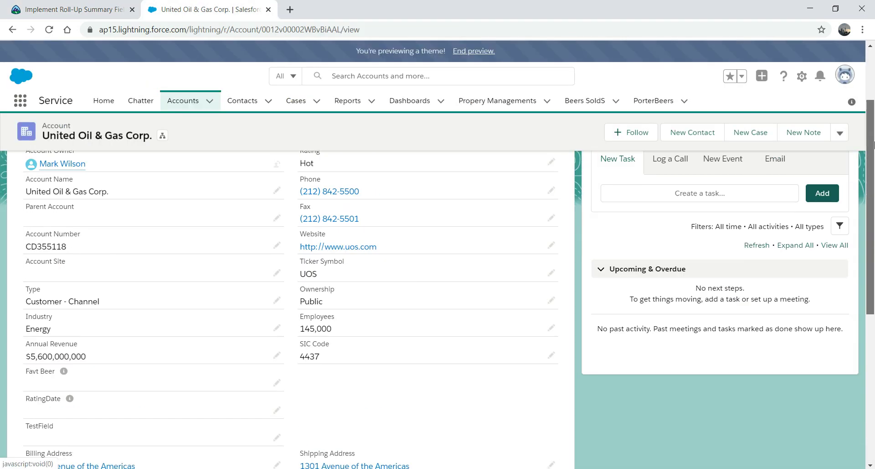
drag(870, 222, 870, 175)
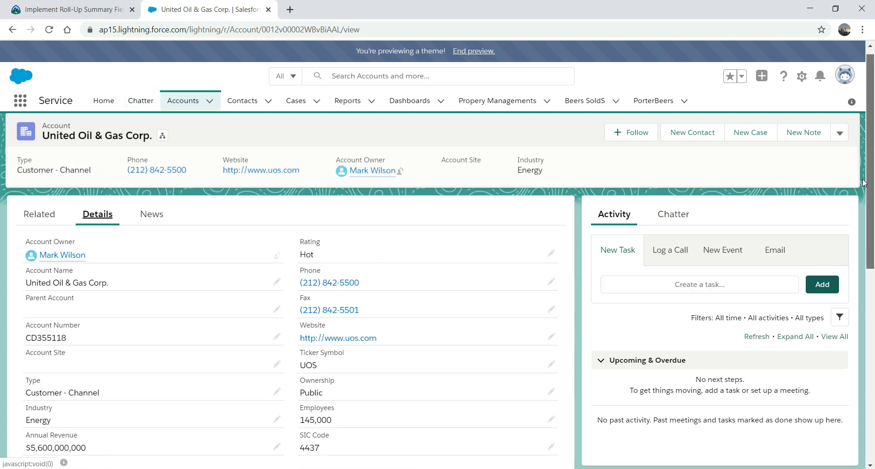
Step: Show the account's Related lists, scrolling to PorterBeers (2) and back up to Opportunities
click(39, 216)
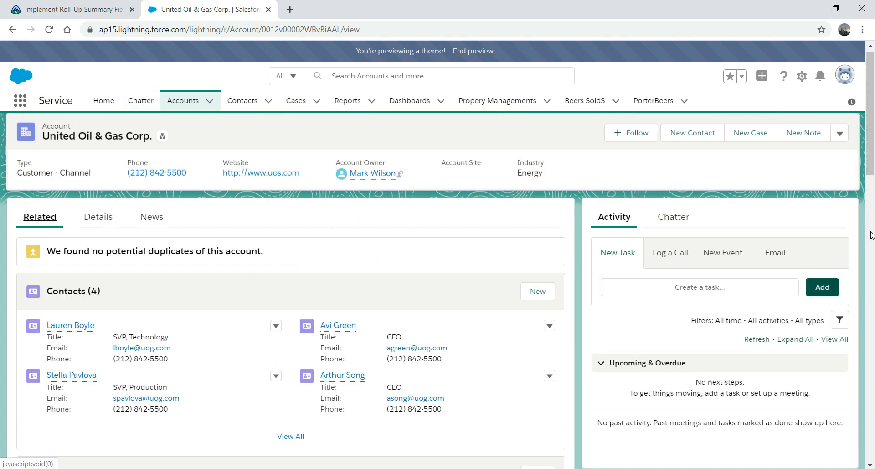
drag(872, 172, 845, 447)
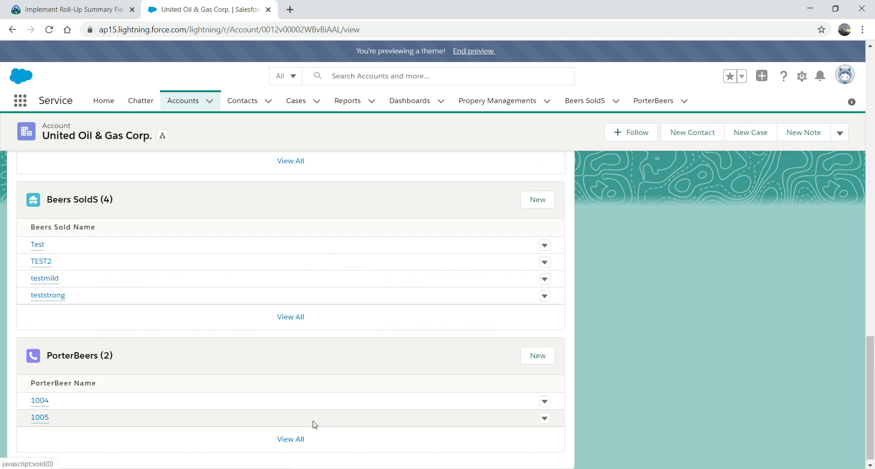
drag(873, 355, 871, 139)
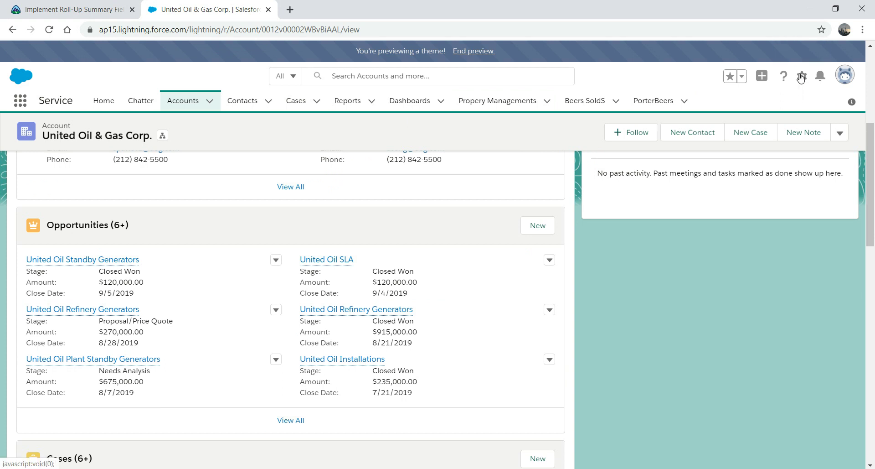
Step: Open Setup in a new tab and go to the Object Manager
click(802, 76)
click(757, 108)
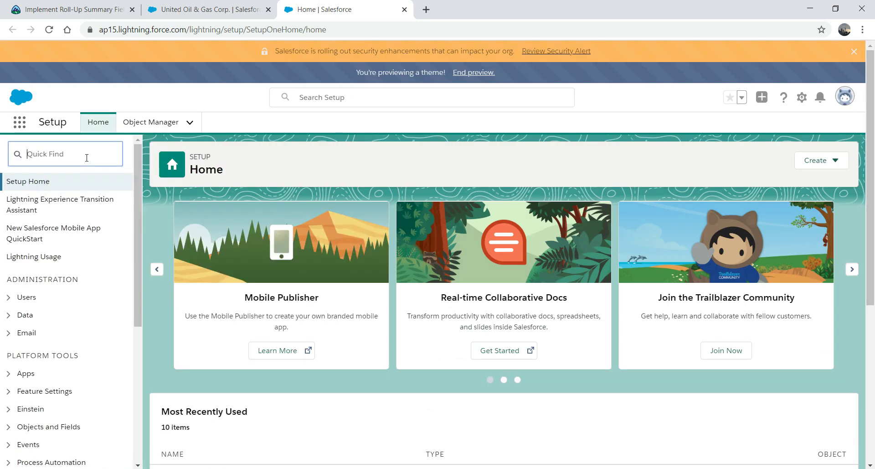
click(150, 124)
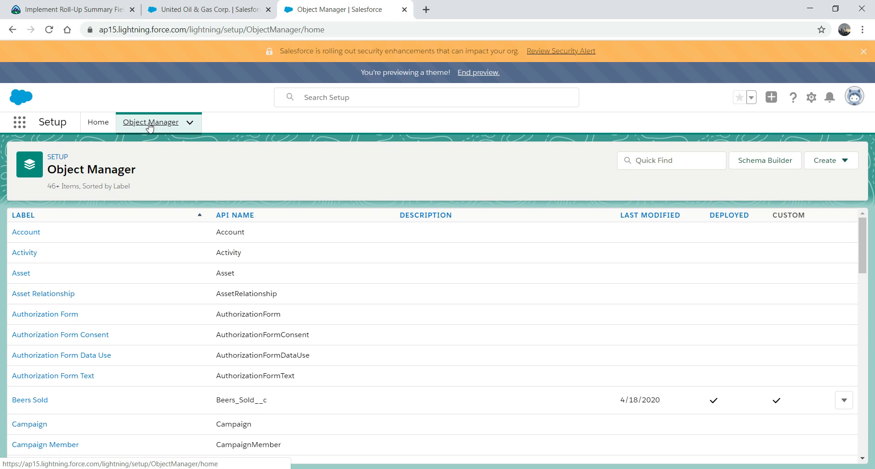
Step: Search 'port', start a new PorterBeer custom field, then back out to the object list
click(644, 162)
text(port)
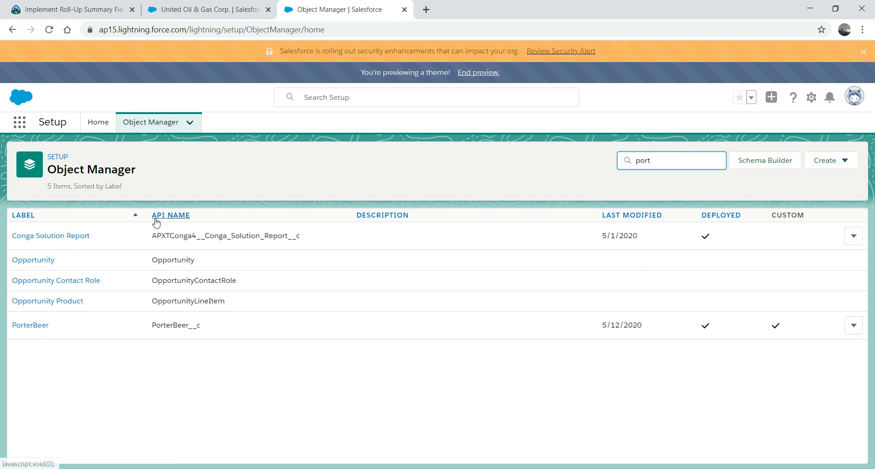
click(39, 325)
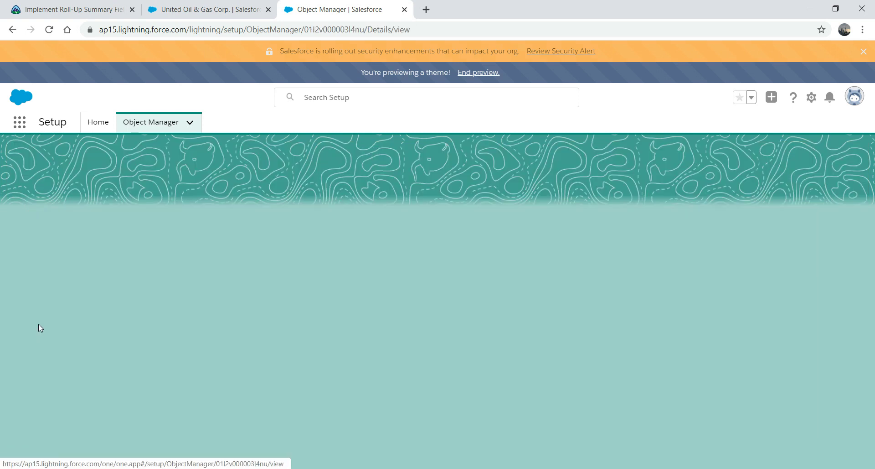
click(65, 241)
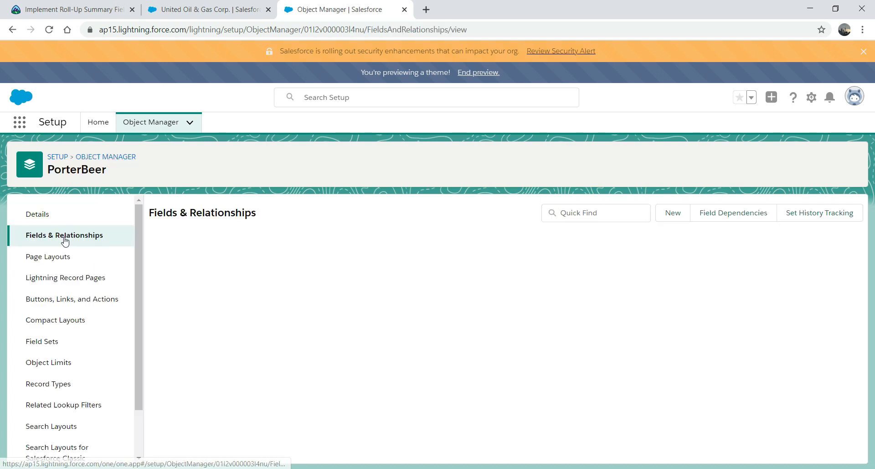
click(670, 214)
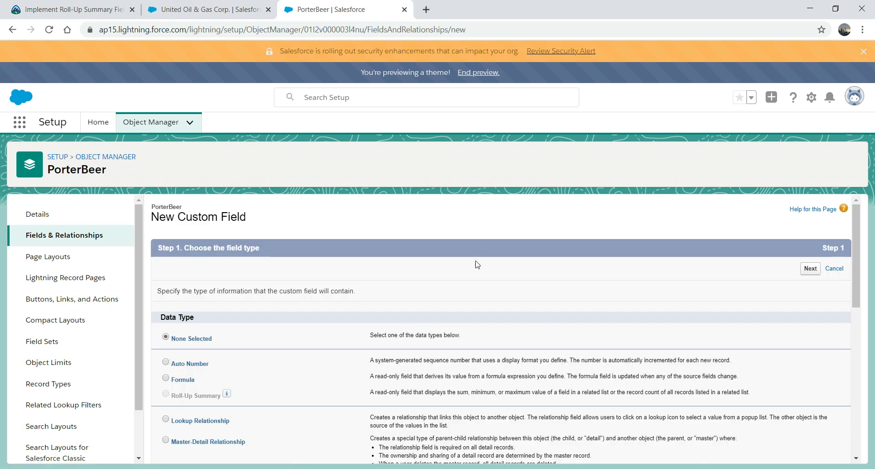
click(96, 157)
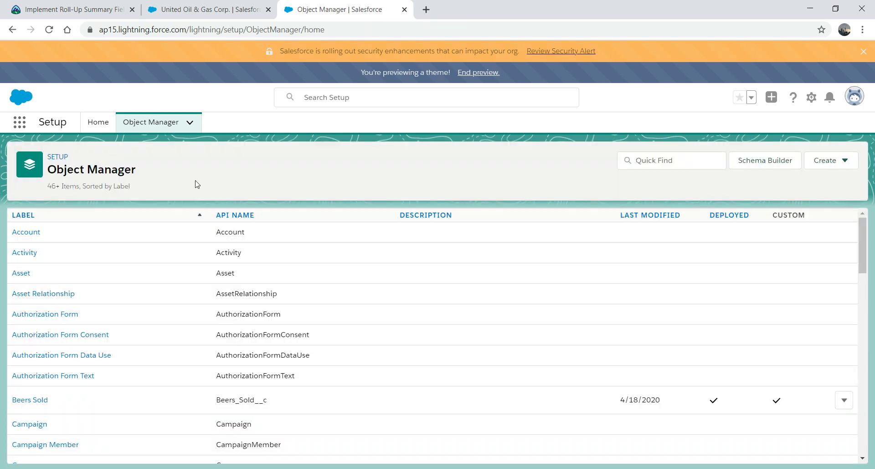
Step: Start a new Roll-Up Summary custom field under Account's Fields & Relationships
click(30, 235)
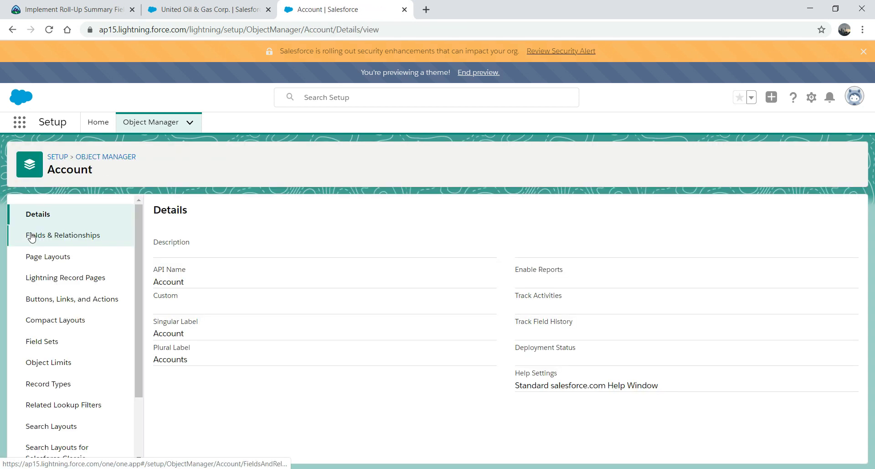
click(40, 236)
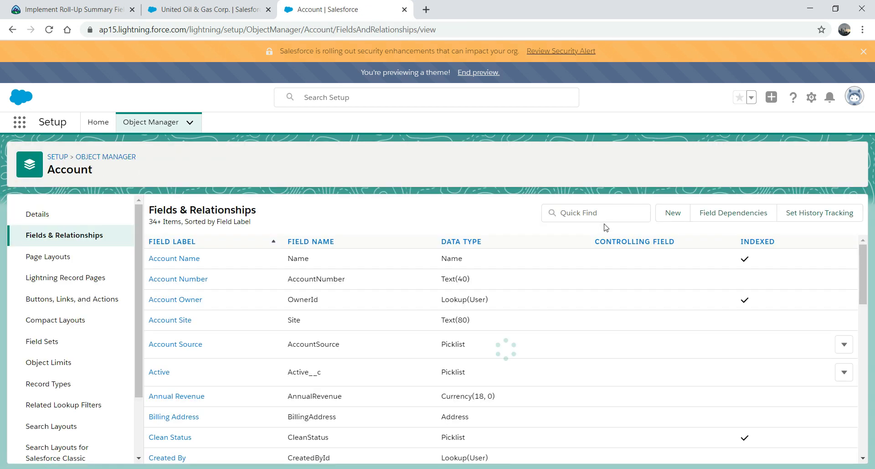
click(673, 215)
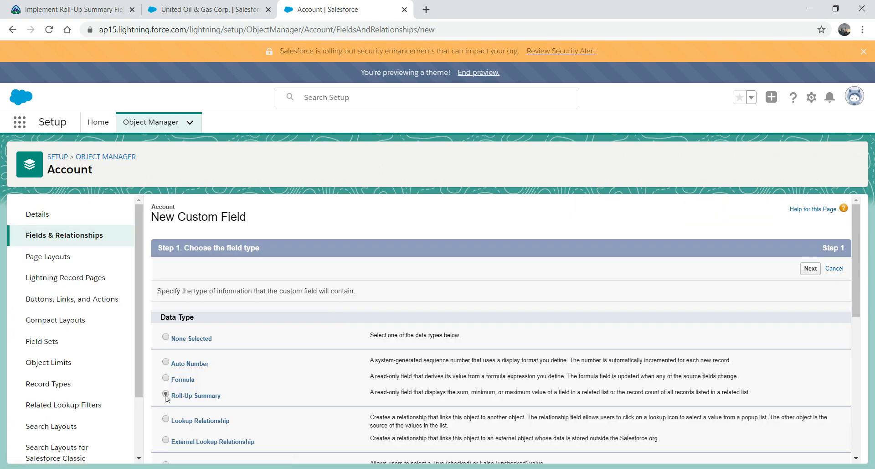
click(811, 268)
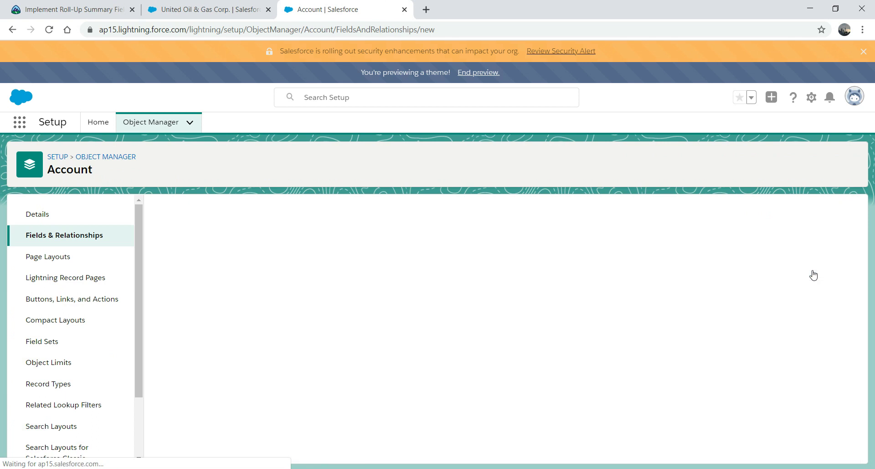
Step: Label the field 'Sum of Beer' so its name fills as Sum_of_Beer, then continue
text(Sum o)
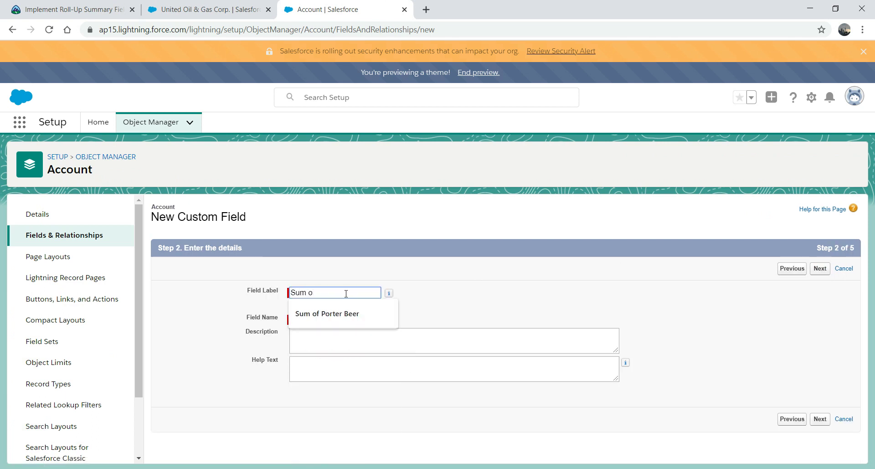
text(f Beer)
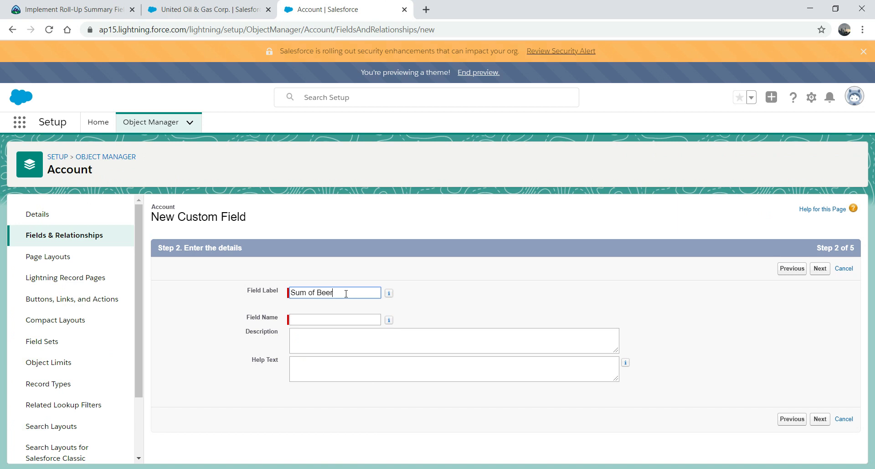
key(Tab)
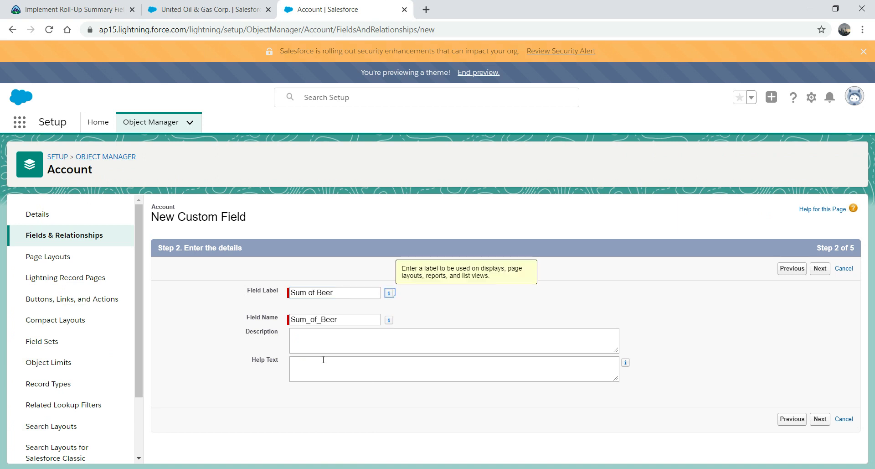
click(819, 419)
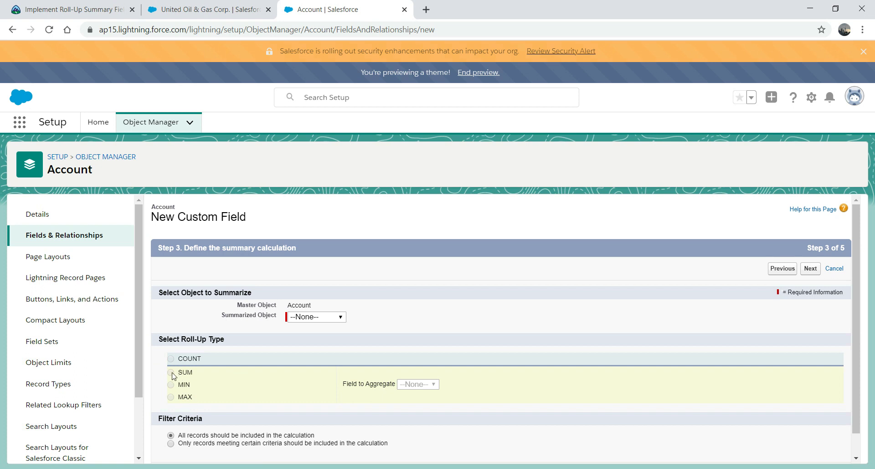
Step: Set Sum of Beer to SUM the Total Amount of the PorterBeers records
click(342, 319)
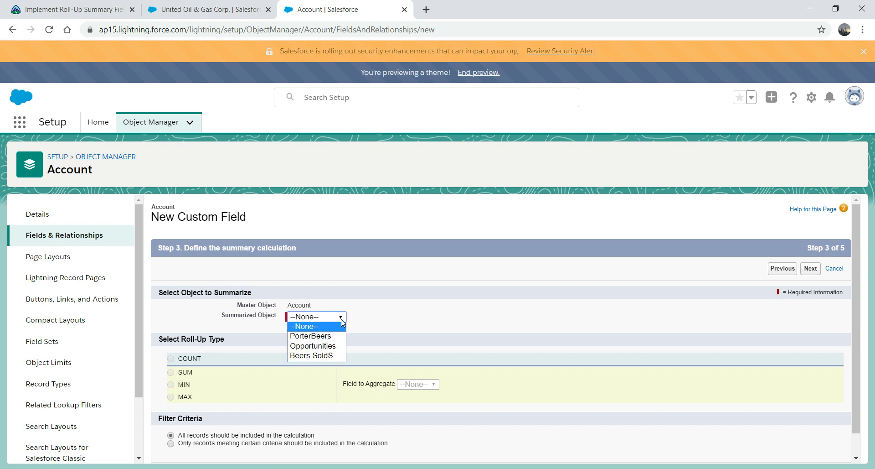
click(325, 338)
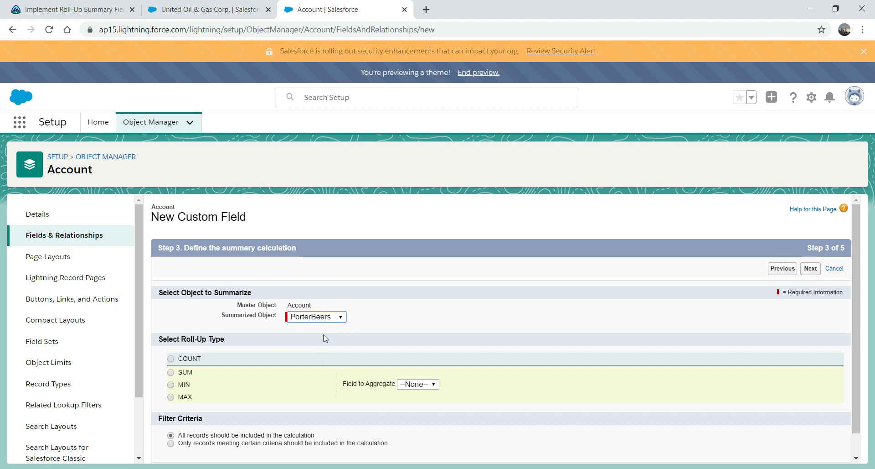
click(171, 372)
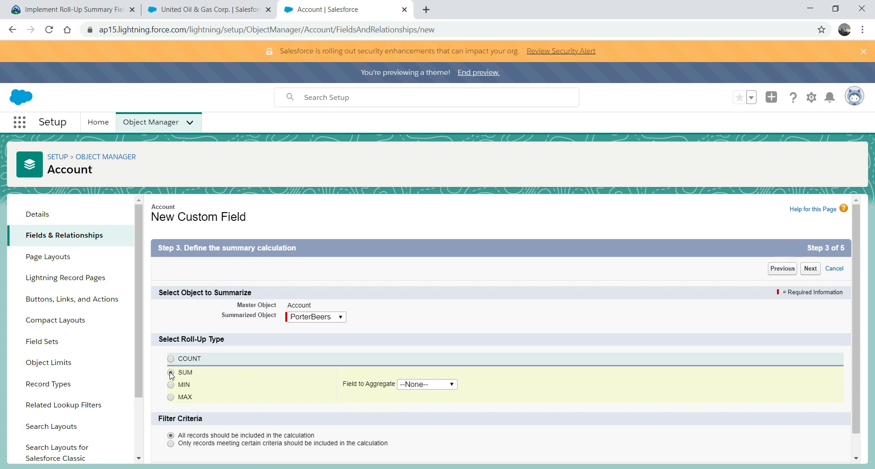
click(438, 384)
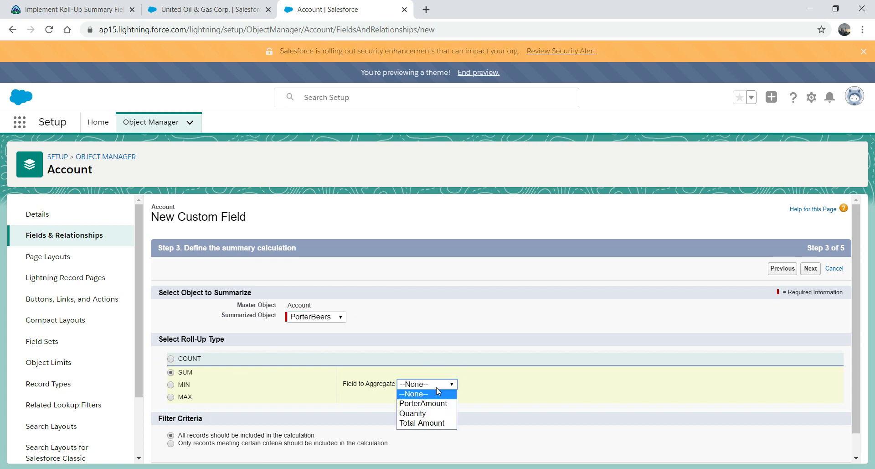
click(428, 424)
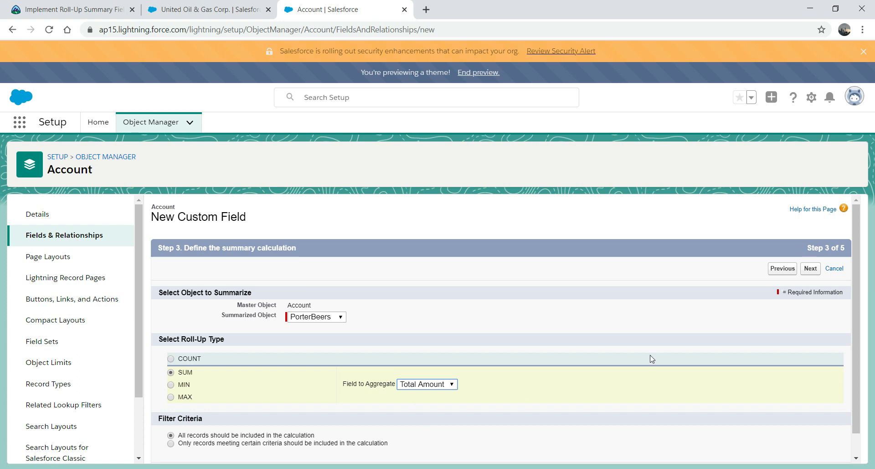
click(811, 270)
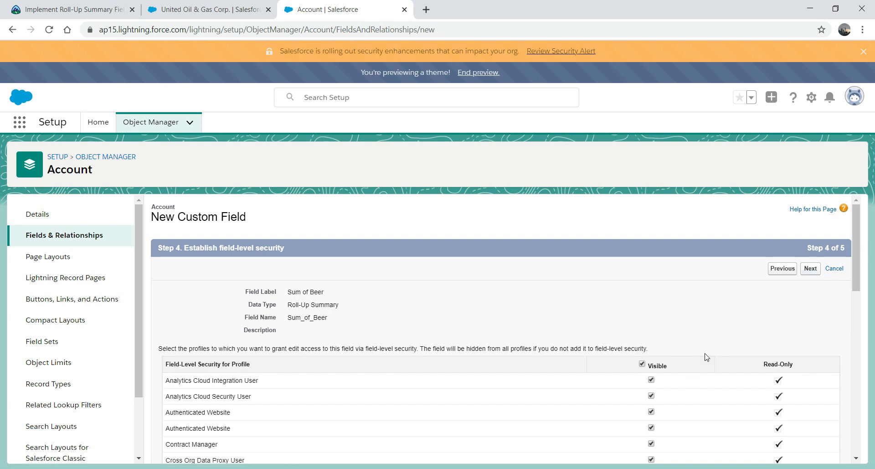
Step: Keep default field-level security and all page layouts, and save Sum of Beer
click(811, 269)
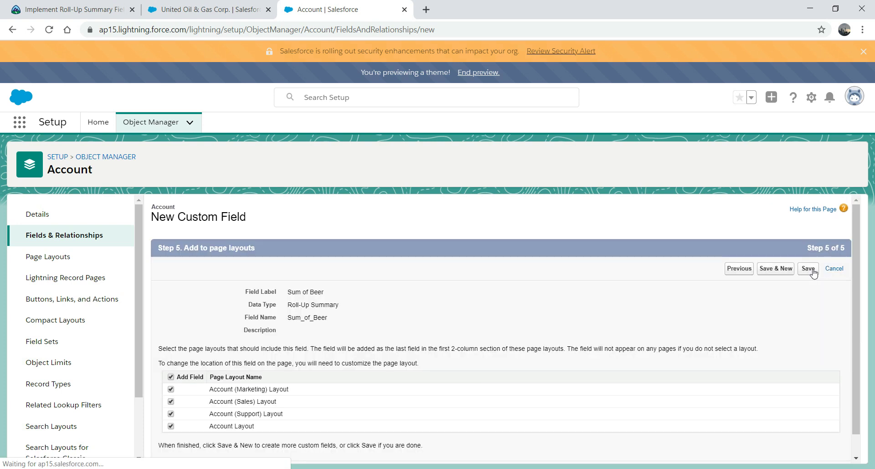
click(808, 270)
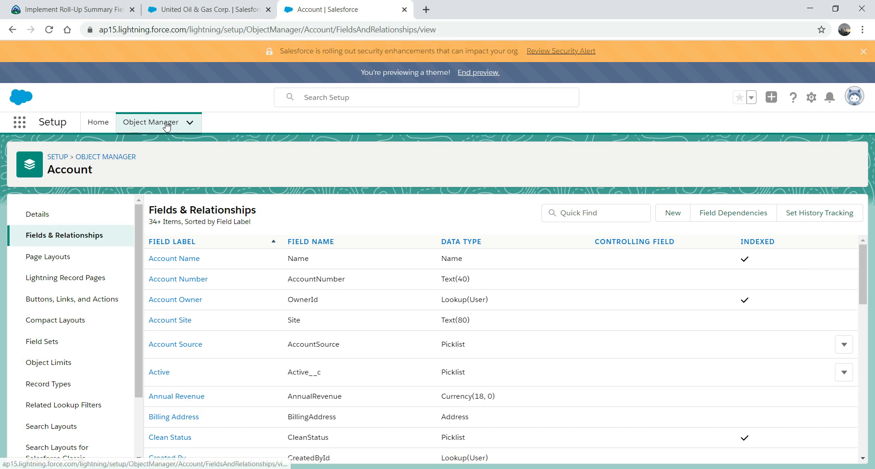
Step: Reload the United Oil & Gas Corp. account, open Details, and search the page for 'su'
click(201, 9)
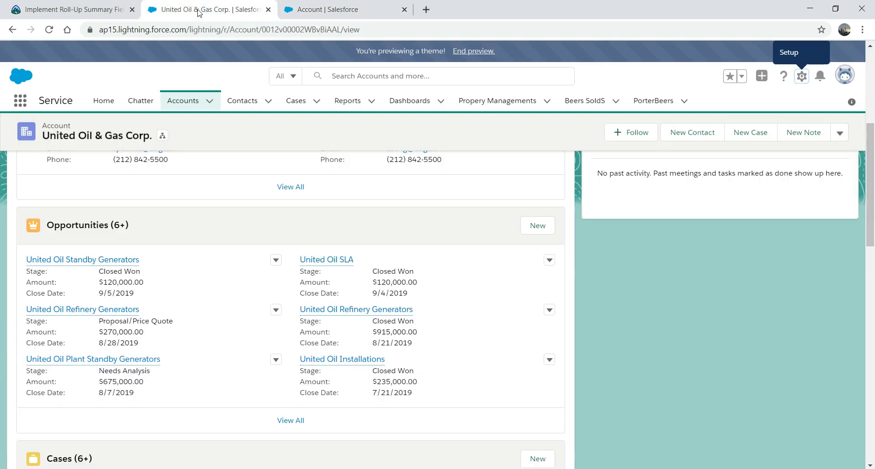
click(313, 28)
key(Return)
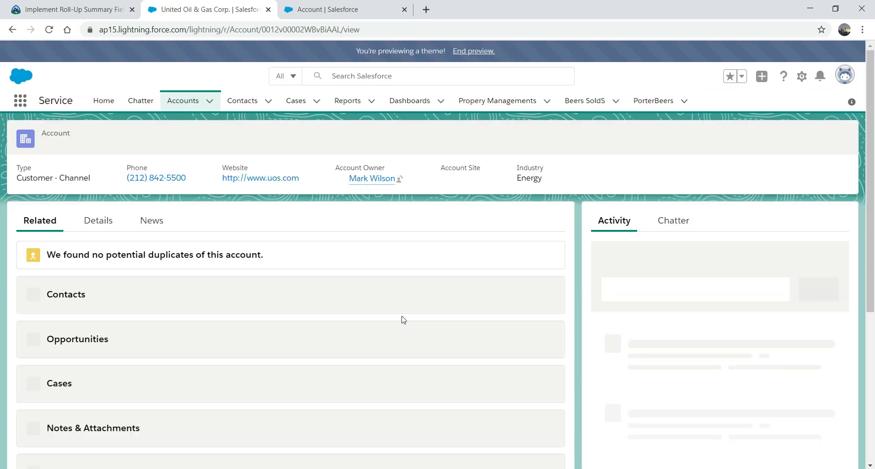
click(97, 221)
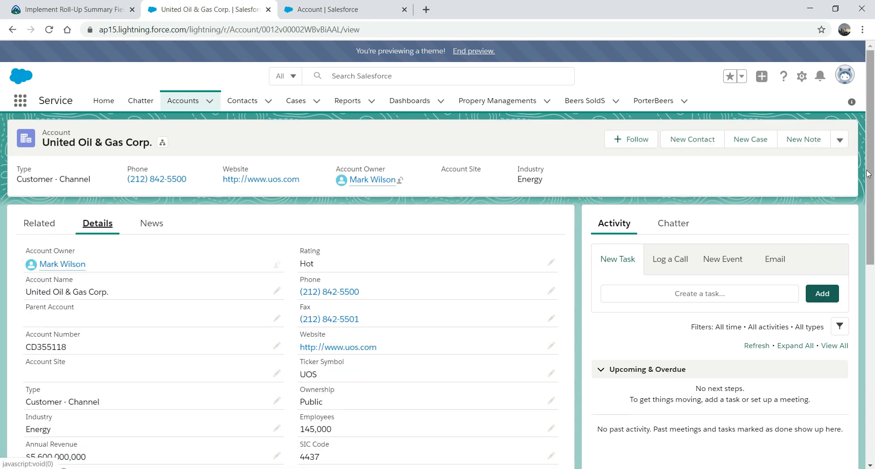
mouse_move(866, 204)
mouse_down()
mouse_move(859, 376)
mouse_move(874, 203)
mouse_up()
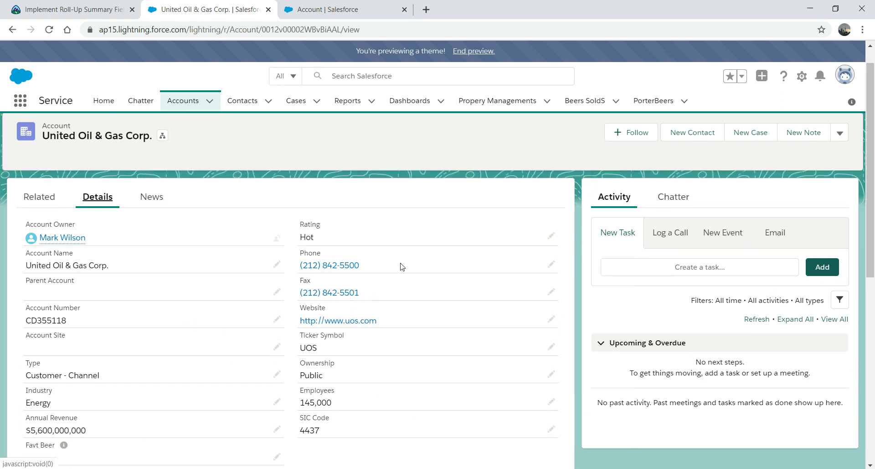
key(ctrl+f)
text(sum)
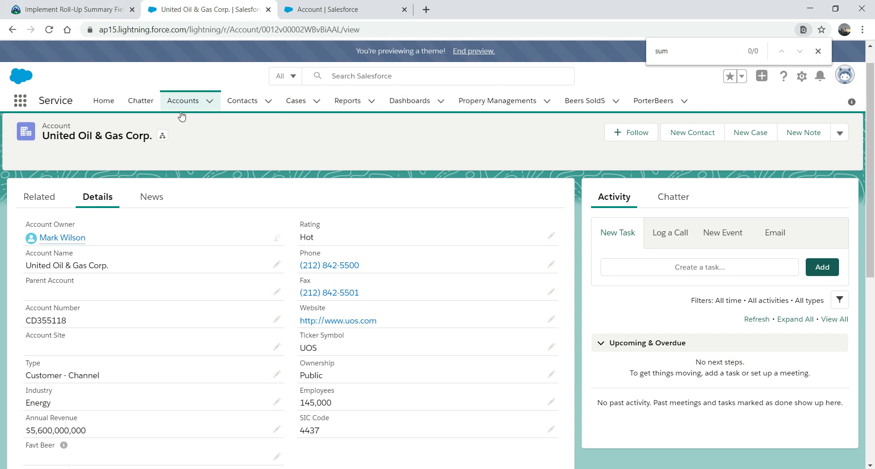
Step: Reopen the account from recently viewed Accounts, show Details, and search for 'sum'
click(182, 114)
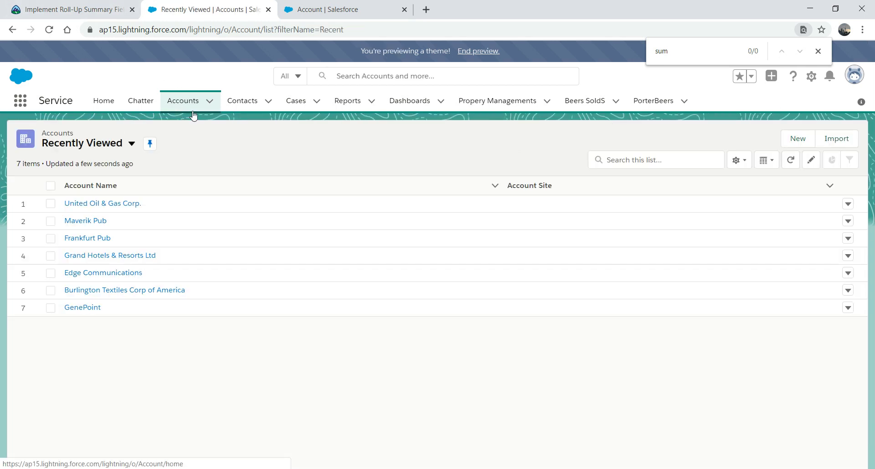
click(100, 204)
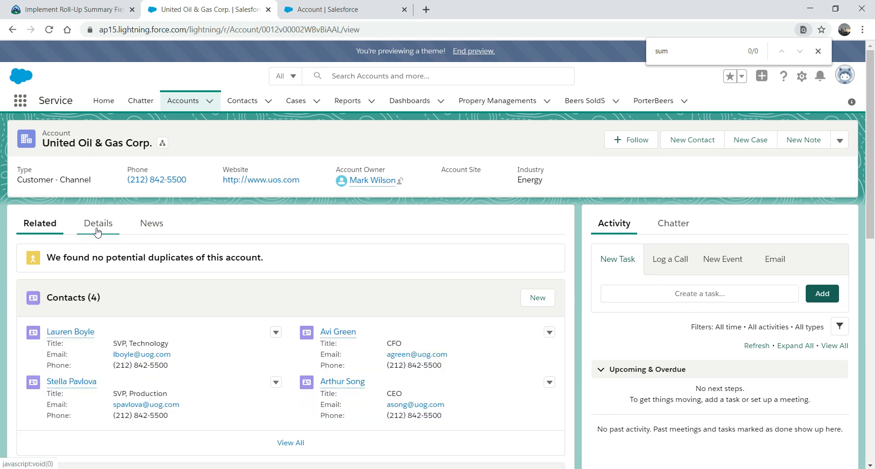
click(97, 232)
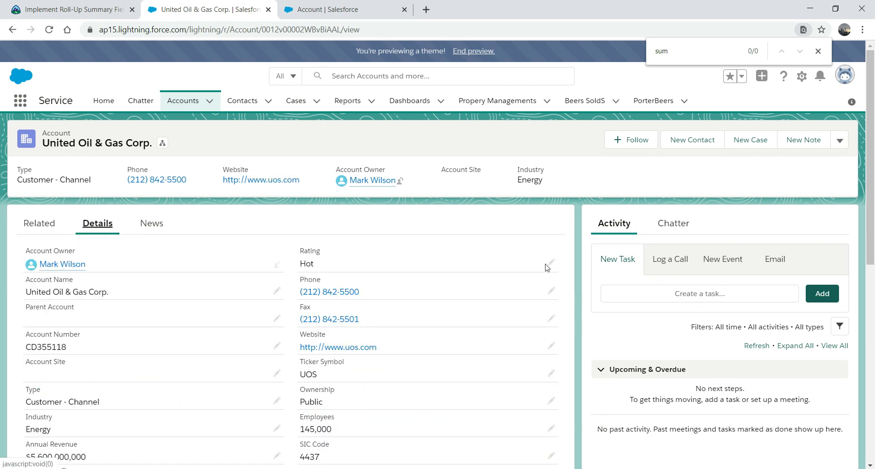
key(ctrl+f)
text(sum)
Step: From the Setup gear menu, open the Account object in Object Manager instead of the page editor
click(803, 78)
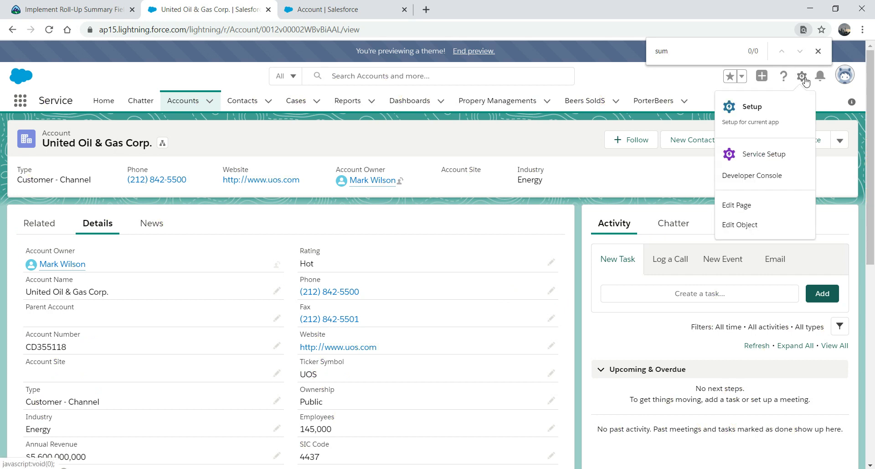
click(745, 208)
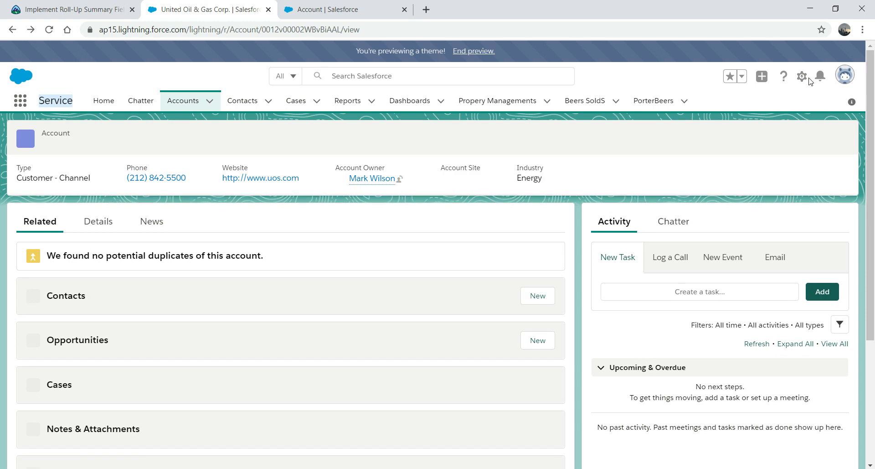
click(802, 77)
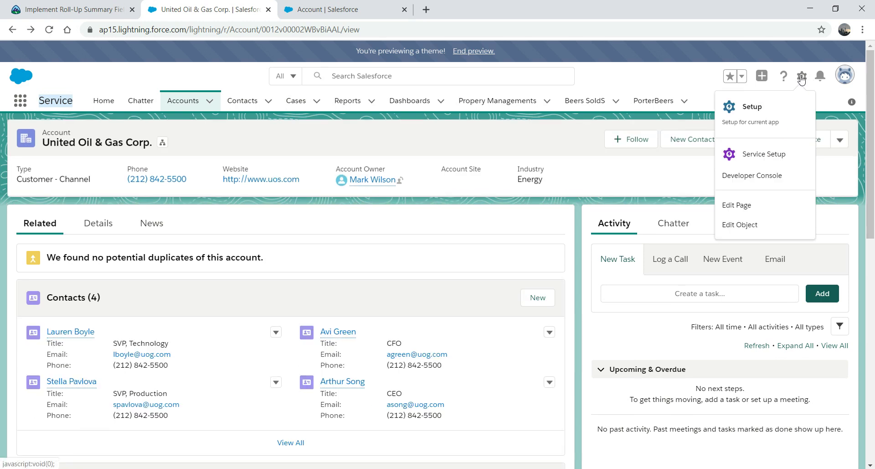
click(747, 226)
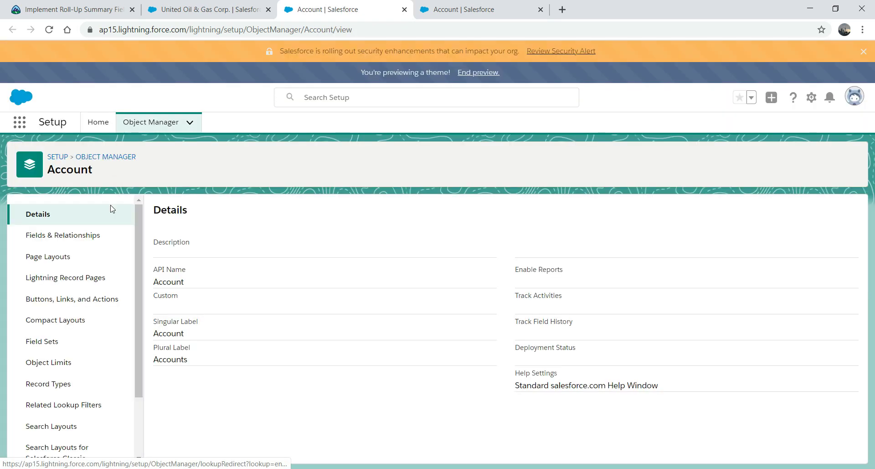
Step: Open Account Layout, filter its fields by 'sum', and locate Sum of Beer in Account Information
click(56, 257)
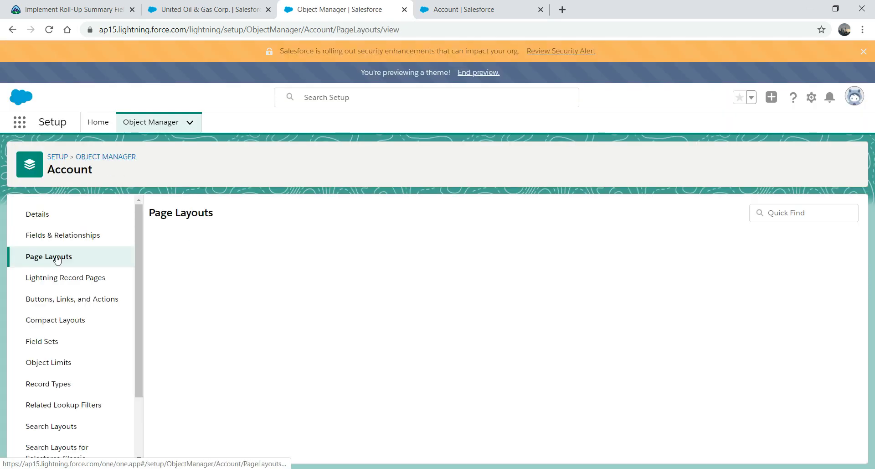
click(183, 348)
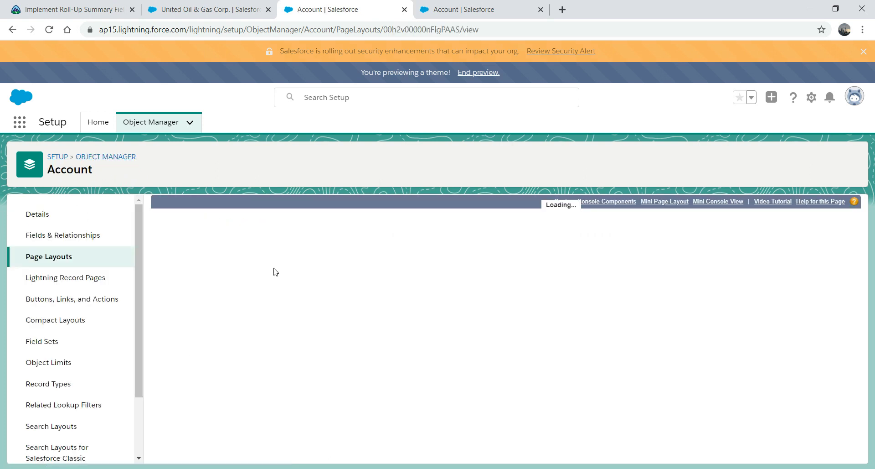
click(345, 235)
text(sum)
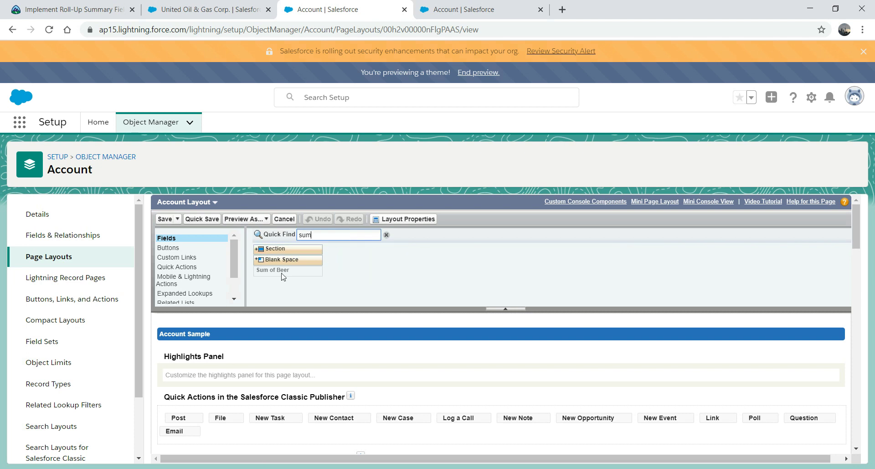
click(280, 271)
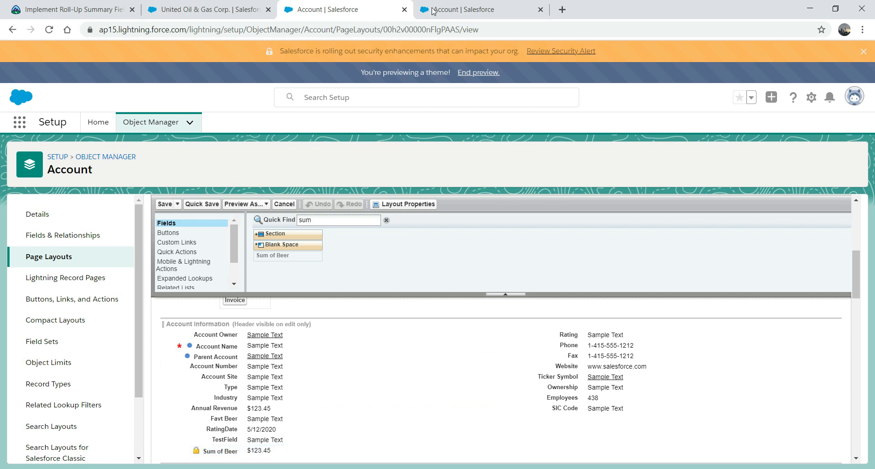
Step: Return to the United Oil & Gas Corp. record and browse its Details, News and Related tabs
click(468, 14)
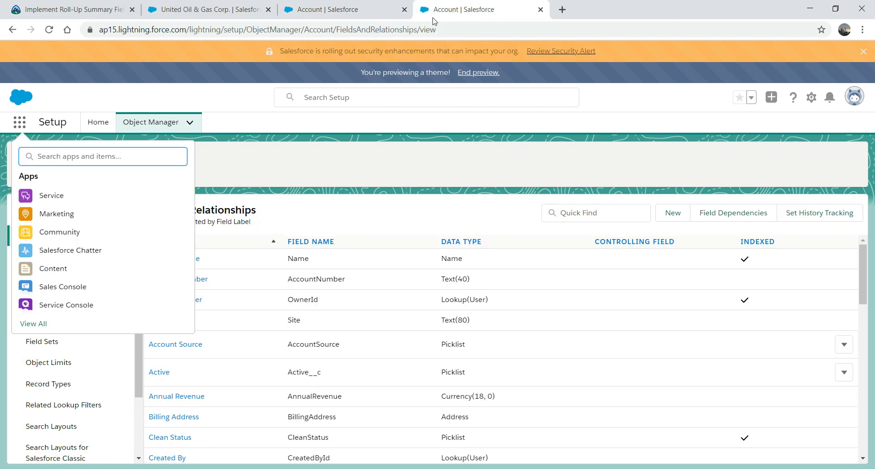
click(347, 9)
click(236, 8)
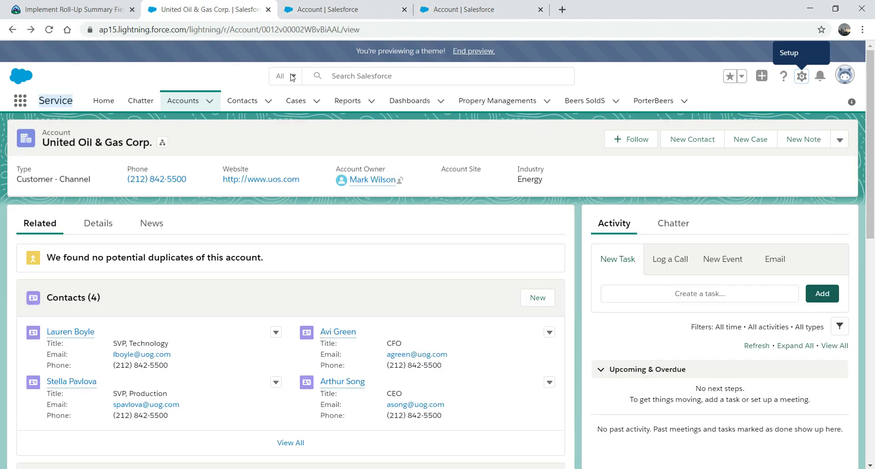
click(94, 226)
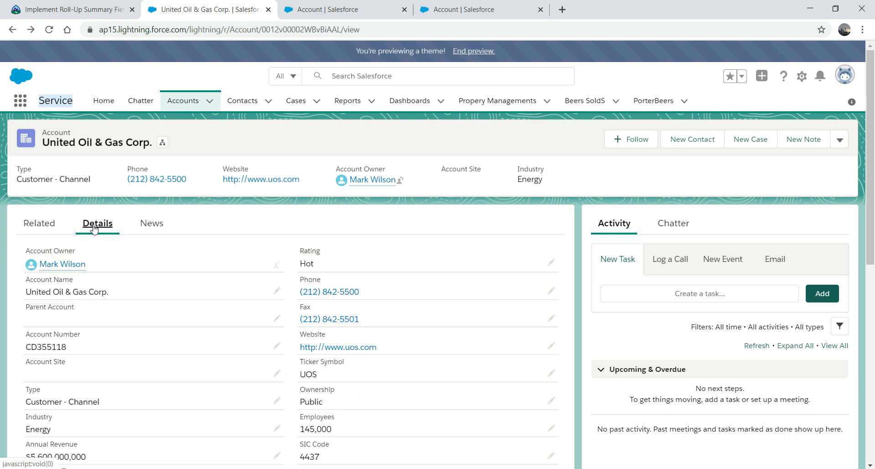
drag(871, 199, 865, 445)
scroll(871, 352, up, 8)
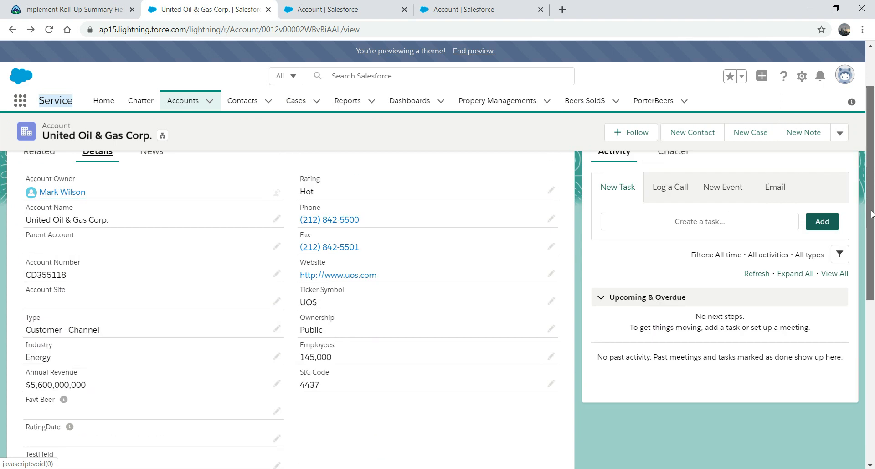
click(152, 224)
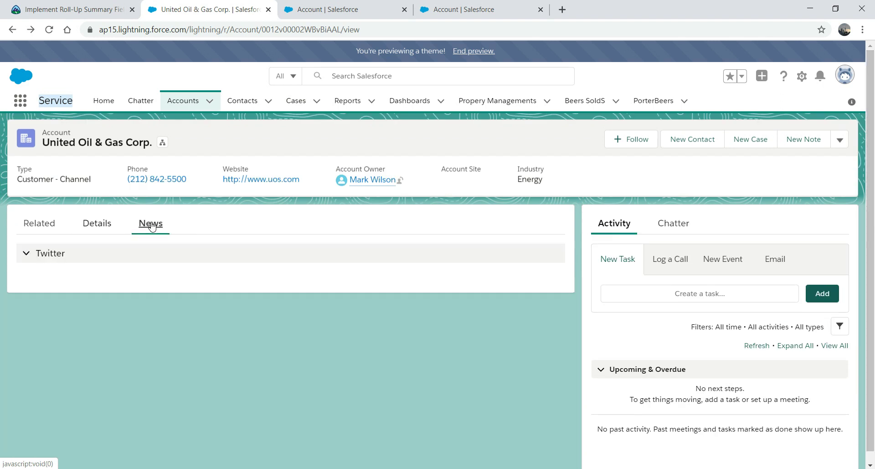
click(48, 225)
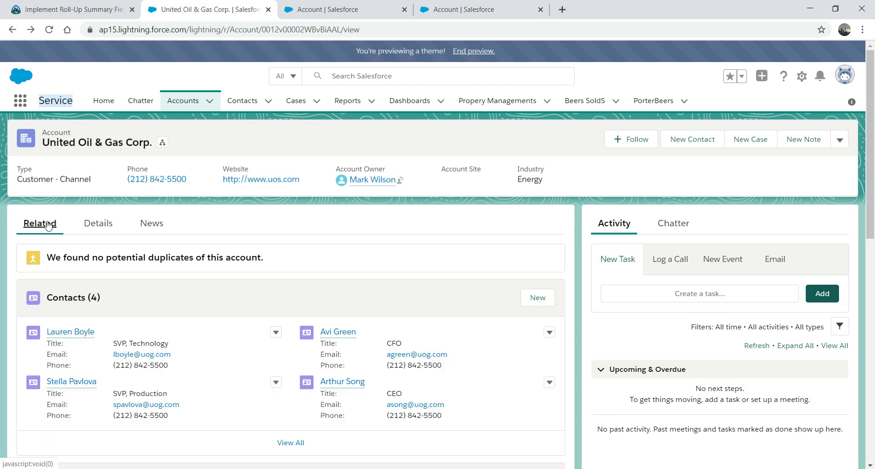
click(104, 226)
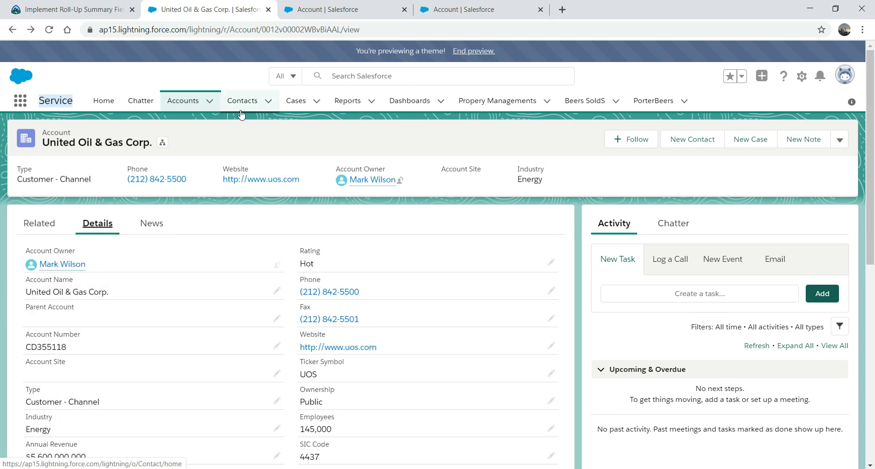
Step: Open Maverik Pub from Accounts and scroll its Details, where Favt Beer is Lager
click(187, 100)
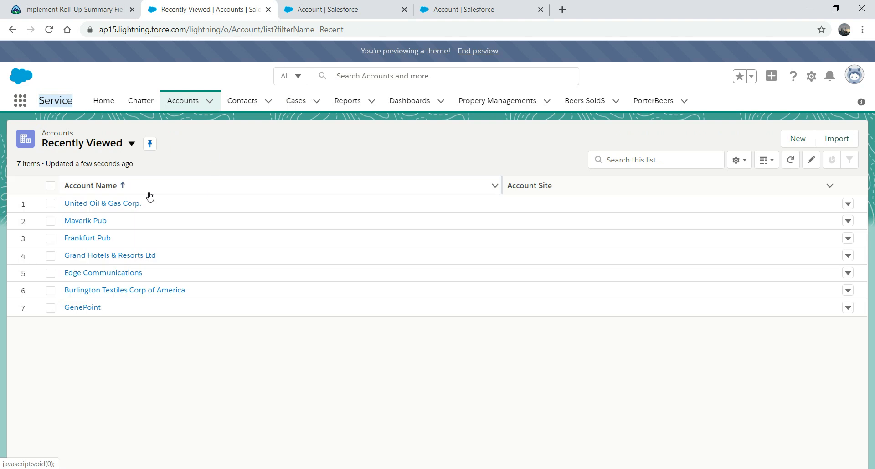
click(77, 223)
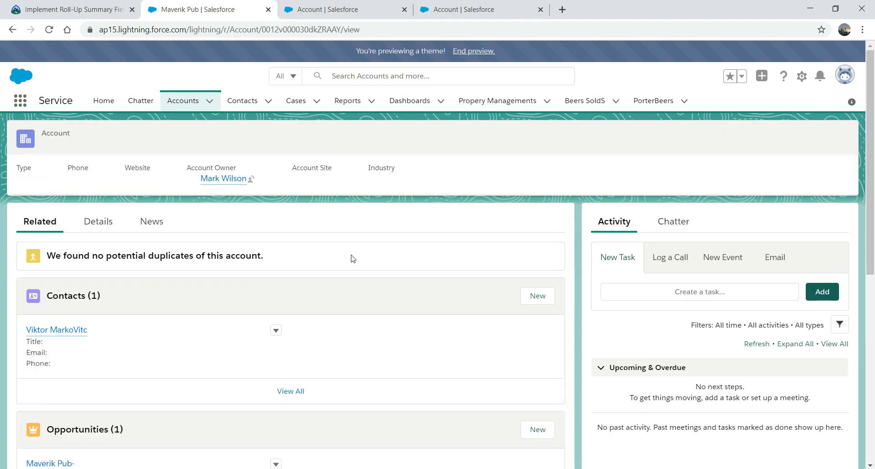
click(106, 232)
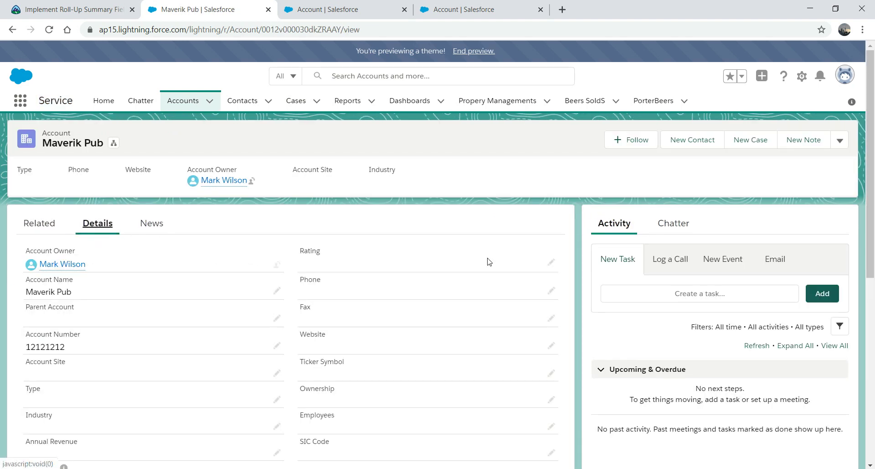
drag(872, 197, 869, 337)
scroll(862, 346, down, 1)
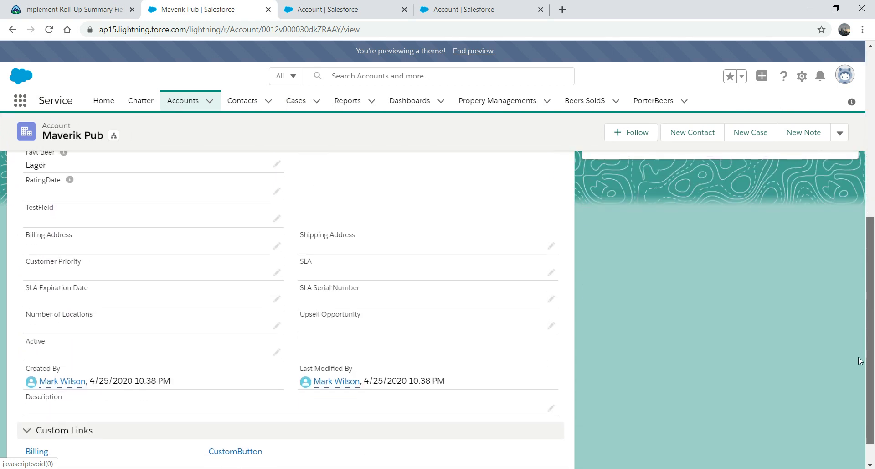
Step: In Account Layout, drag Sum of Beer above Rating at the top of the right column
click(449, 7)
click(347, 8)
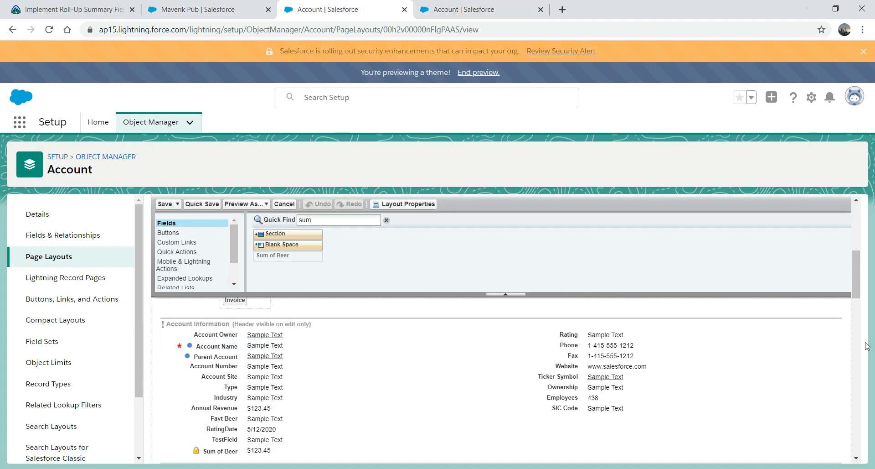
scroll(862, 288, down, 1)
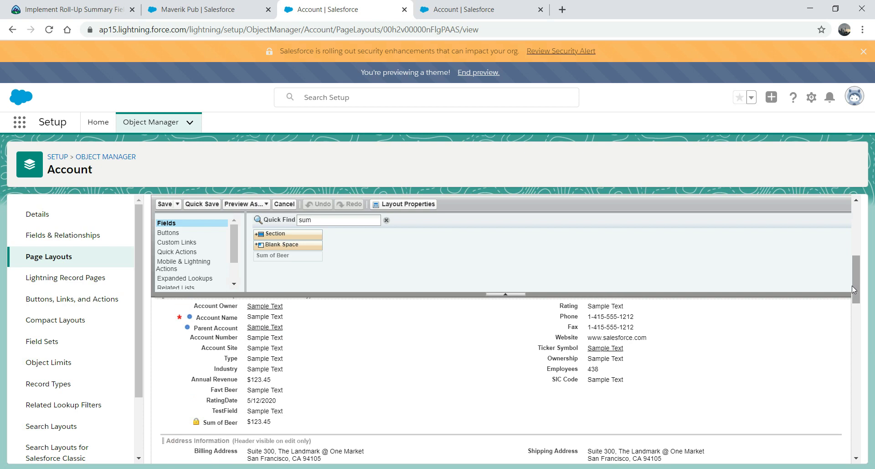
click(223, 421)
drag(223, 421, 581, 340)
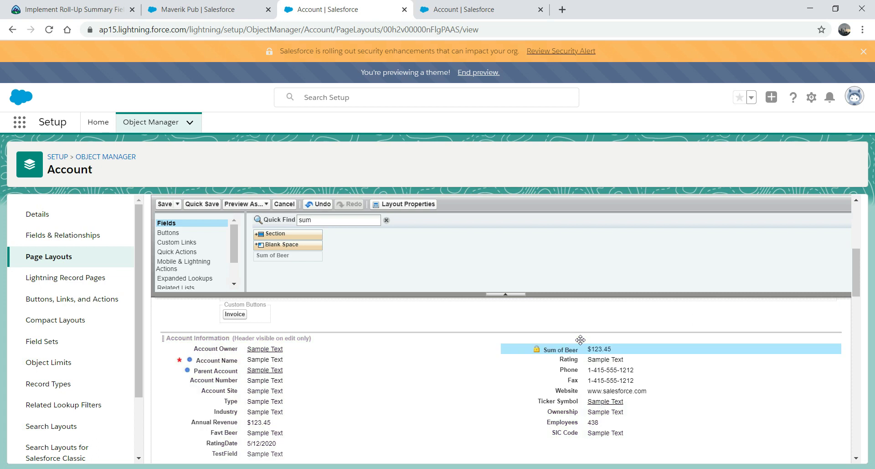
Step: Save the layout and reopen Account Layout to verify the new placement
click(166, 204)
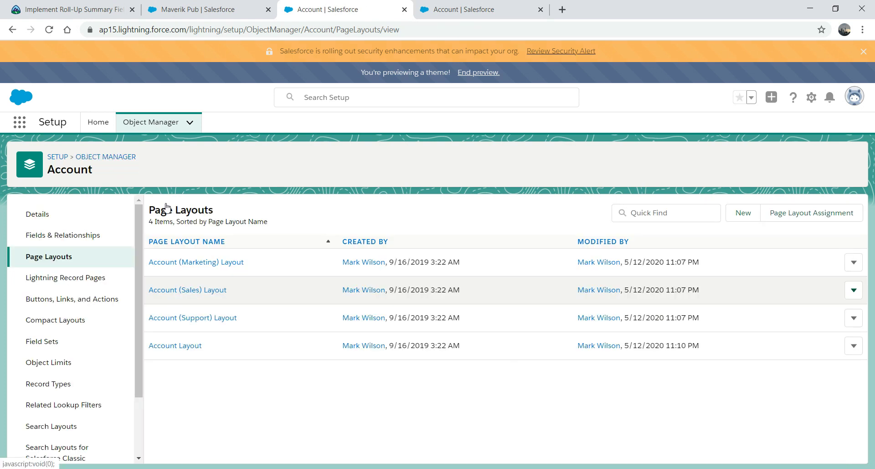
click(172, 347)
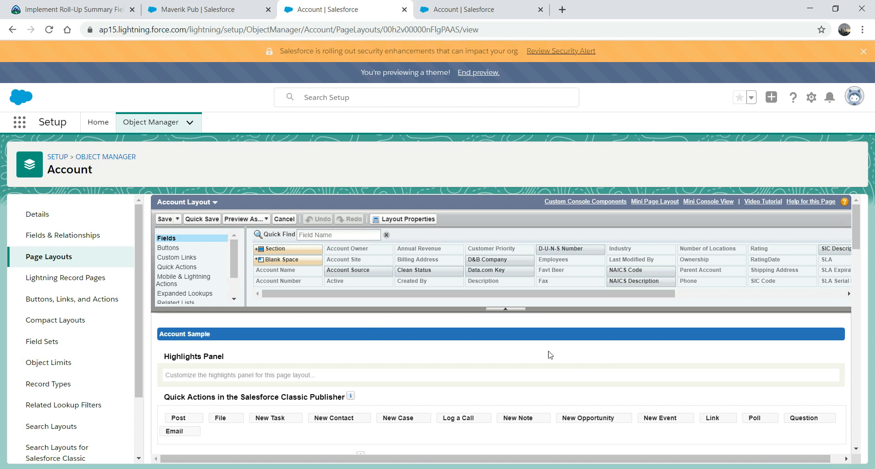
drag(855, 234, 856, 286)
Step: Reload the Maverik Pub record and scroll through its Details fields
click(171, 6)
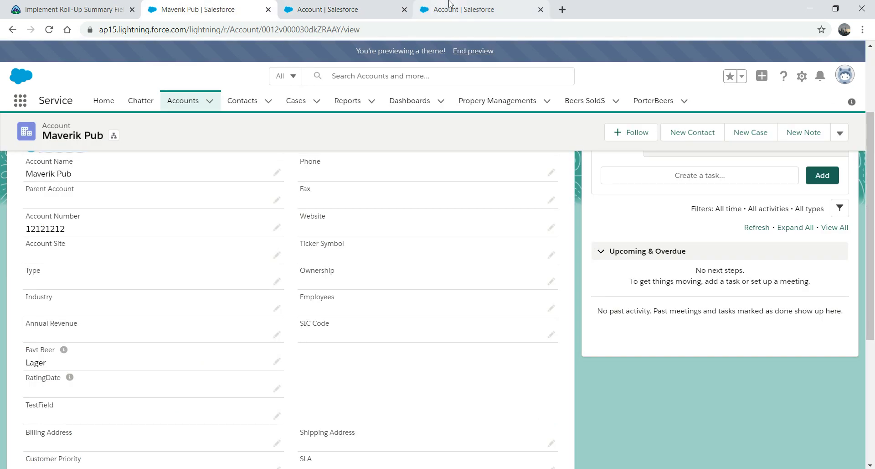
click(417, 29)
key(Return)
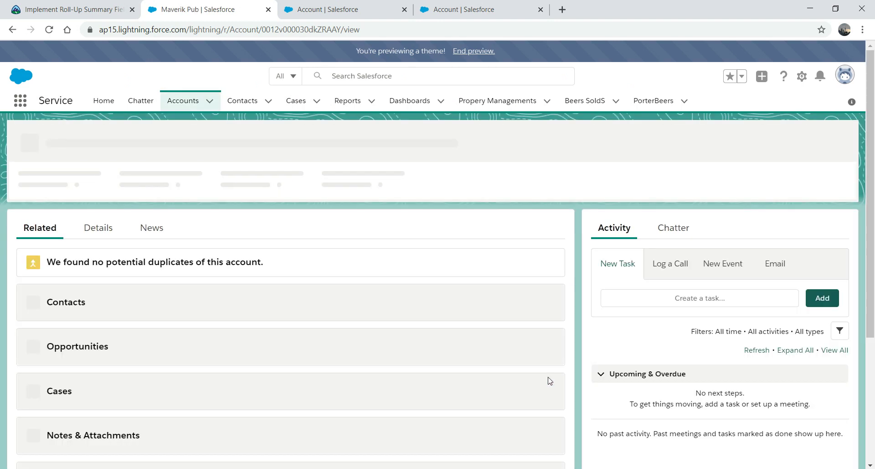
click(95, 226)
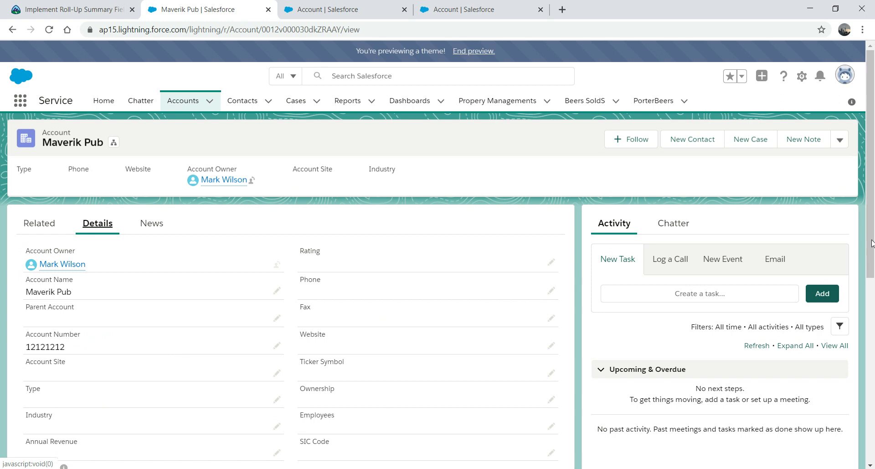
scroll(870, 249, down, 2)
drag(873, 243, 874, 203)
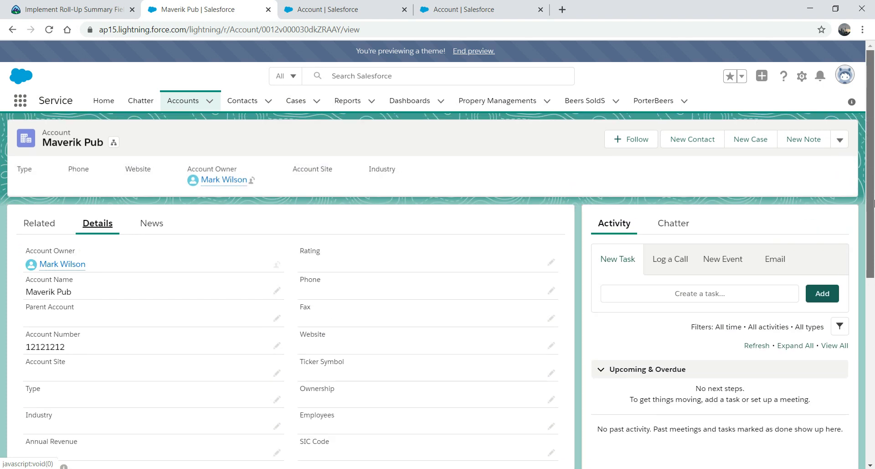
Step: Open United Oil & Gas Corp. from the Accounts list and show its Details
click(181, 102)
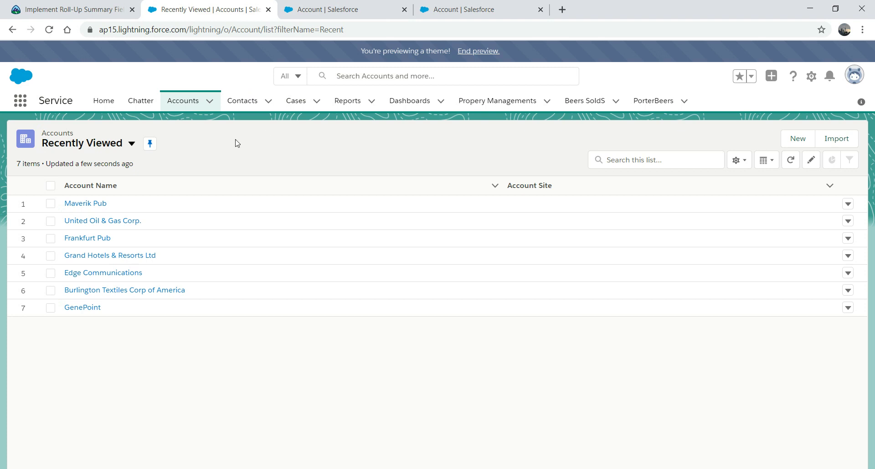
click(90, 223)
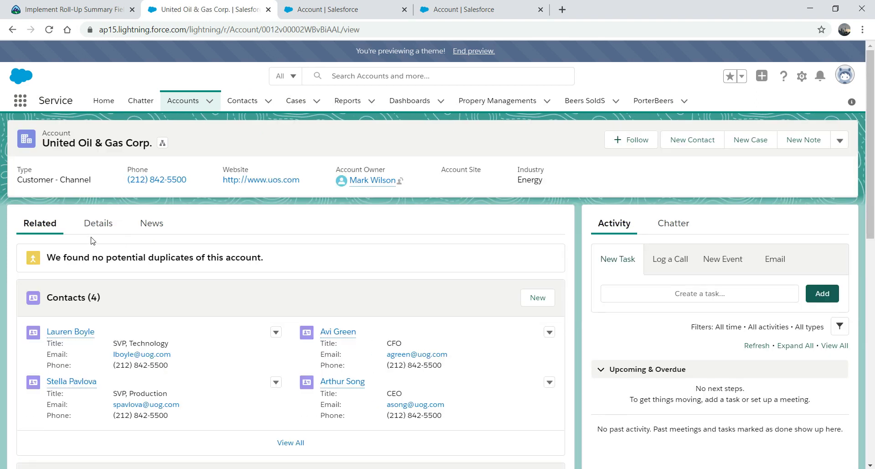
click(99, 223)
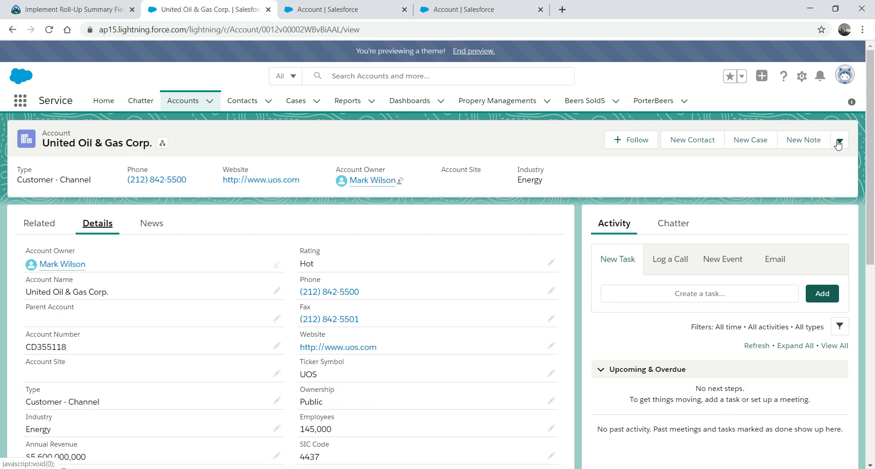
Step: Edit the account record page, select the Highlights Panel, and open its Account Layout link in a new tab
click(802, 78)
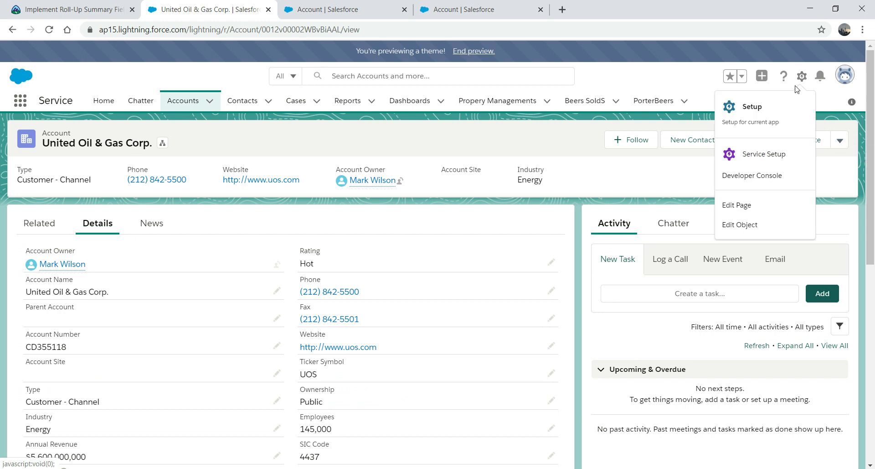
click(744, 207)
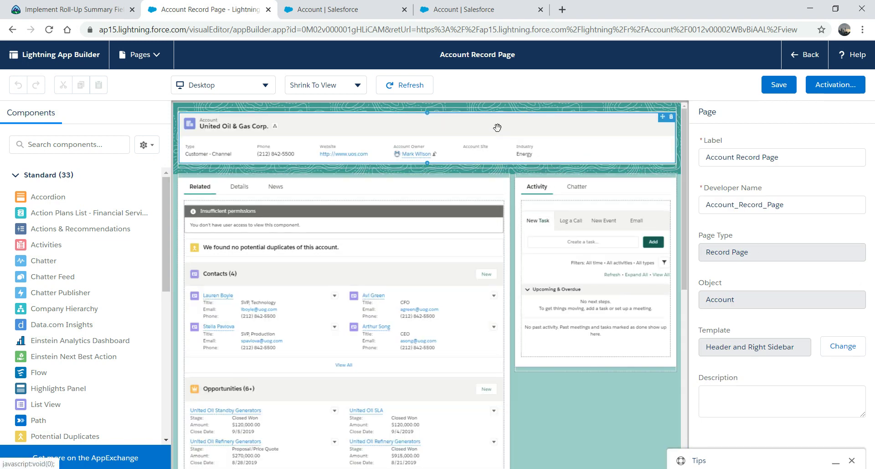
click(497, 127)
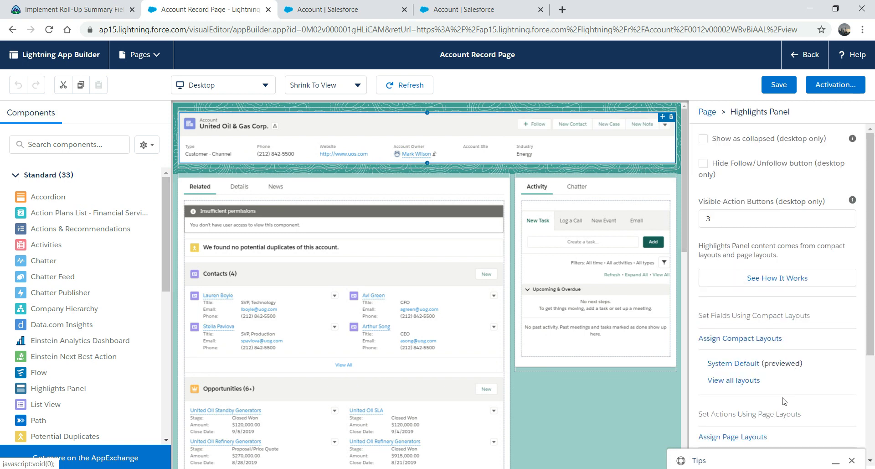
scroll(848, 360, down, 3)
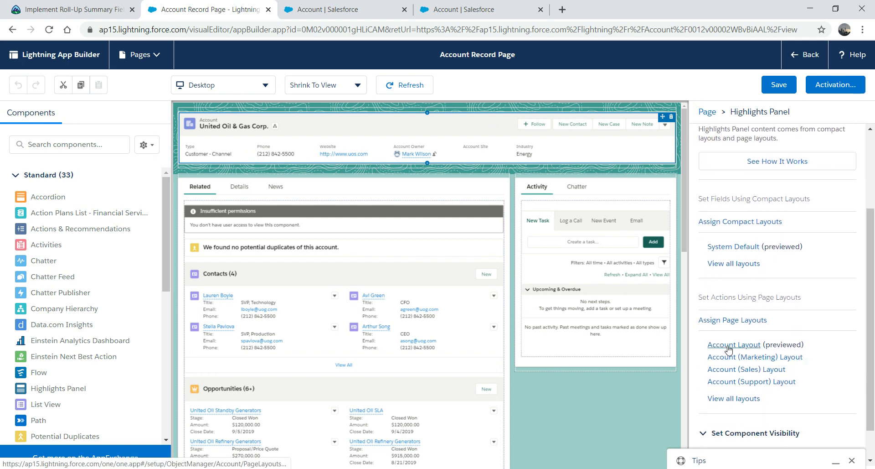
click(728, 346)
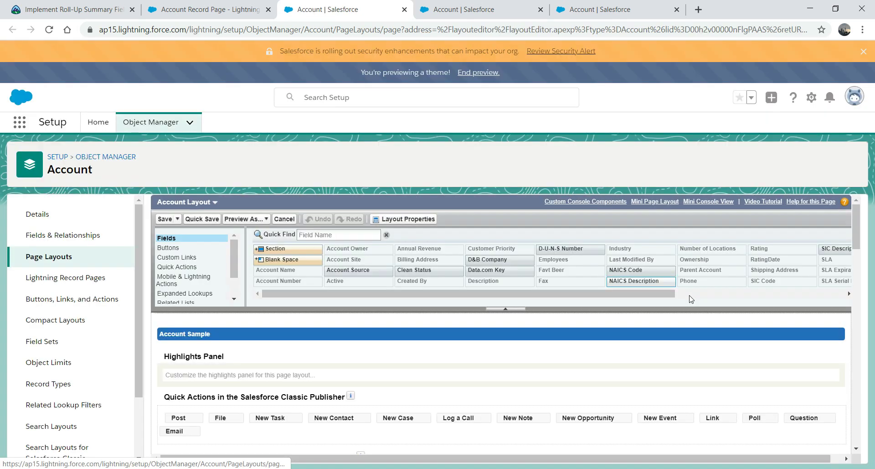
Step: Confirm in Sum of Beer's field properties that Read-Only stays ticked, then click OK
drag(857, 221, 853, 262)
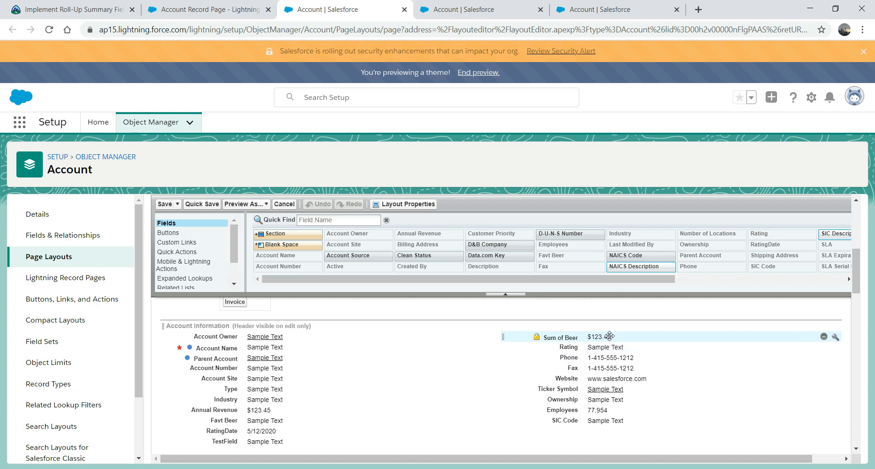
click(610, 336)
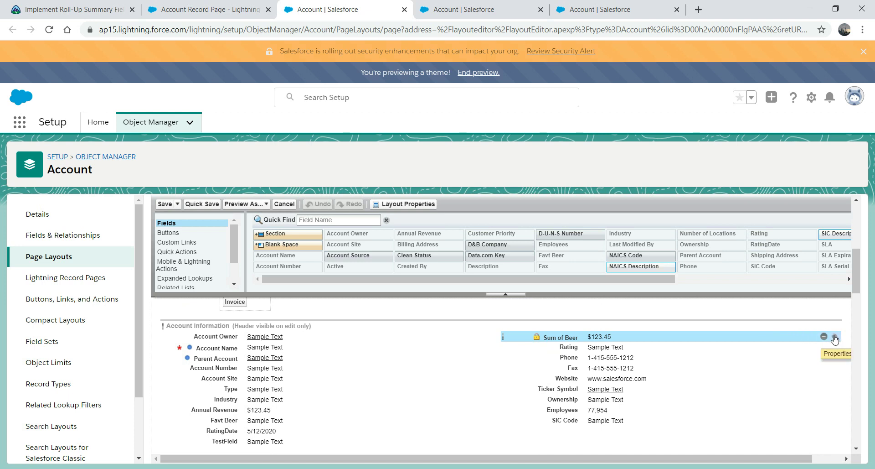
click(834, 336)
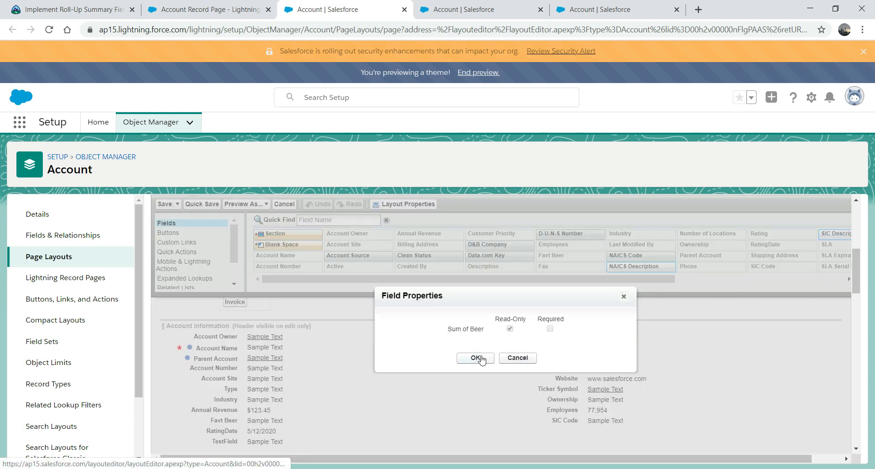
click(475, 358)
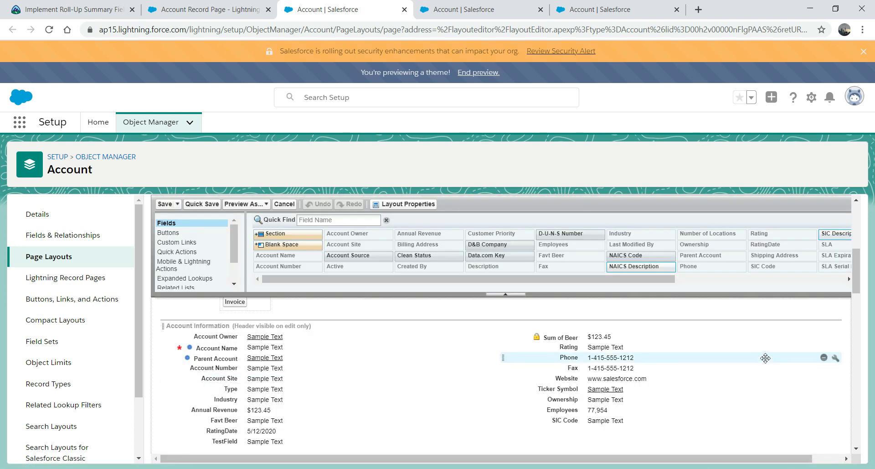
mouse_move(854, 283)
mouse_down()
mouse_move(857, 256)
mouse_move(858, 270)
mouse_up()
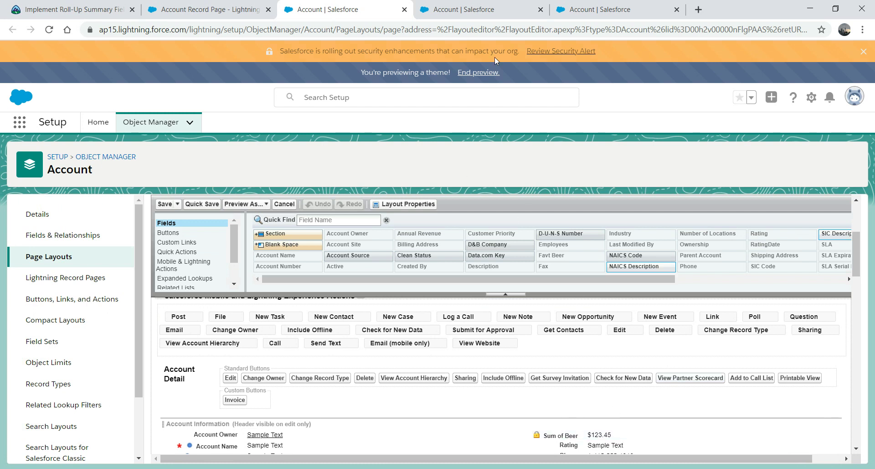
Step: Close the App Builder and duplicate setup tabs, and reach Accounts through App Launcher ('acc')
click(194, 7)
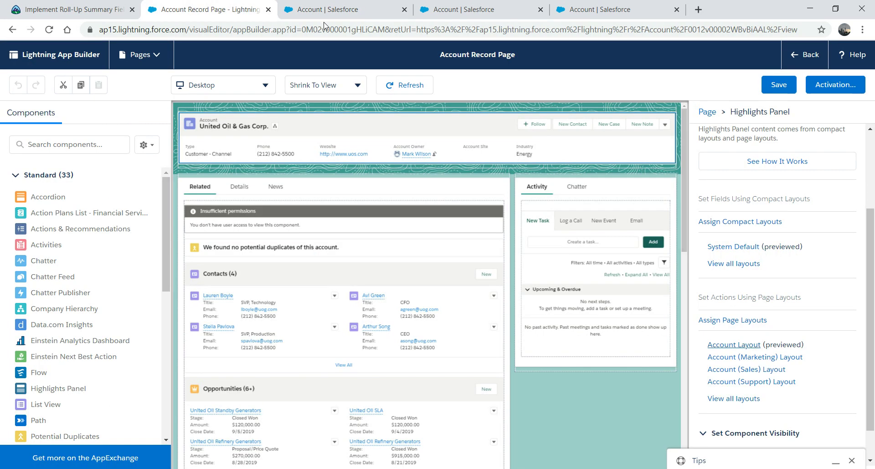
click(269, 10)
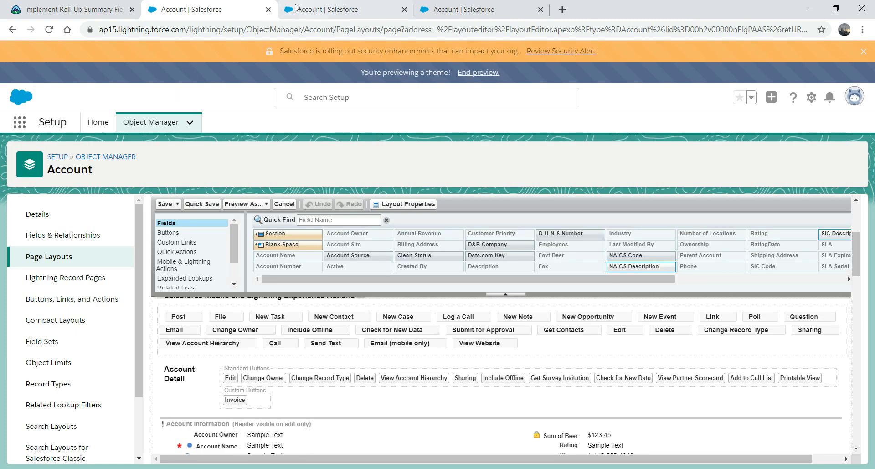
click(269, 9)
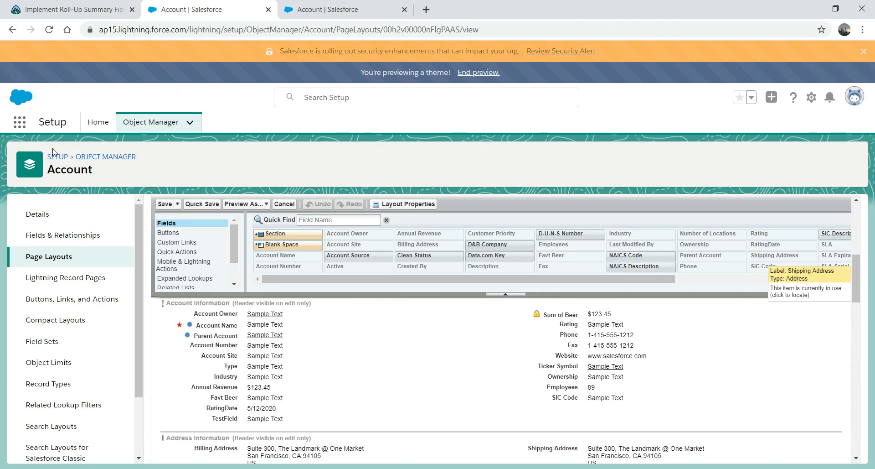
click(19, 125)
click(19, 126)
click(19, 126)
text(acc)
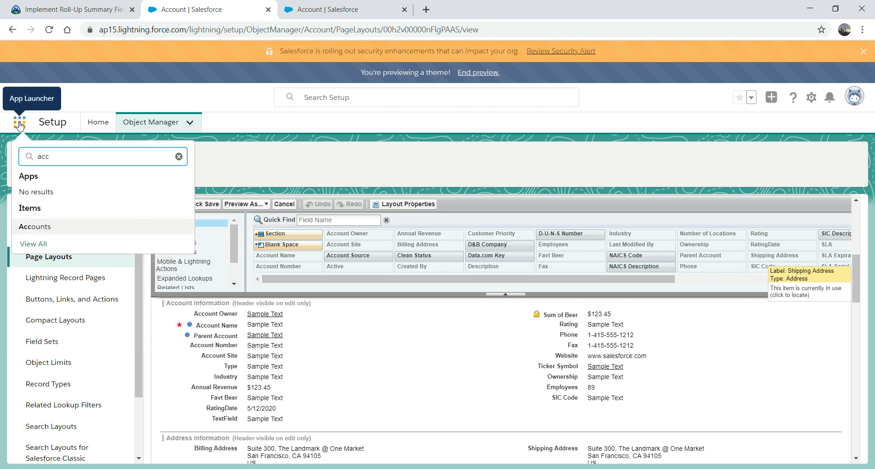
click(33, 226)
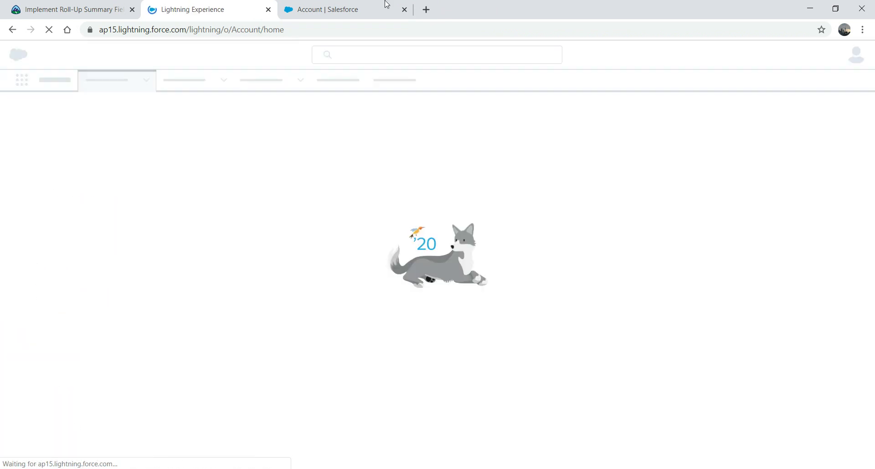
click(404, 10)
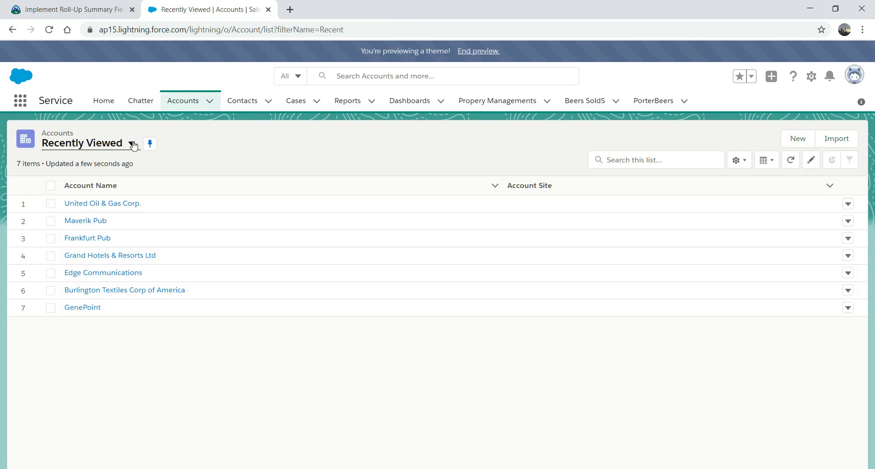
Step: Open United Oil & Gas Corp.'s Details and start searching the page for Sum of Beer
click(100, 203)
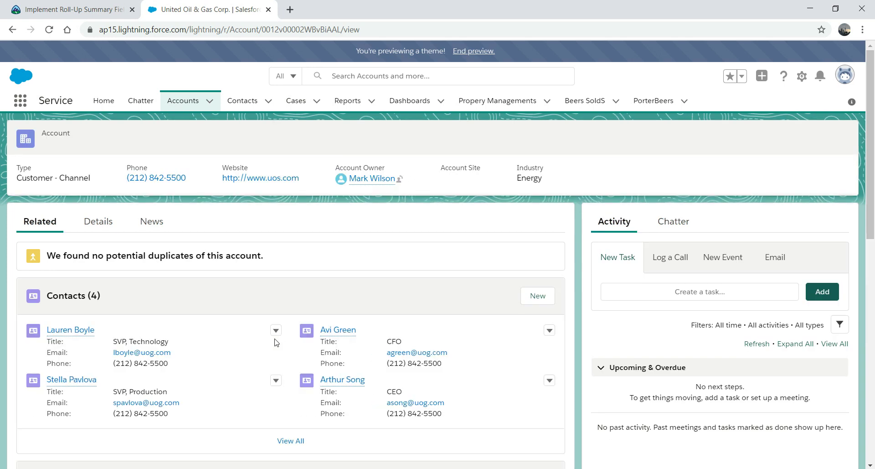
click(98, 224)
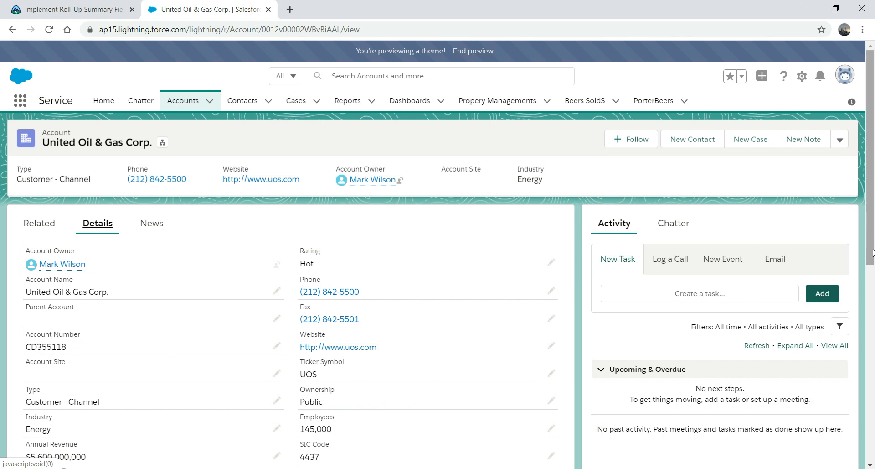
key(ctrl+a)
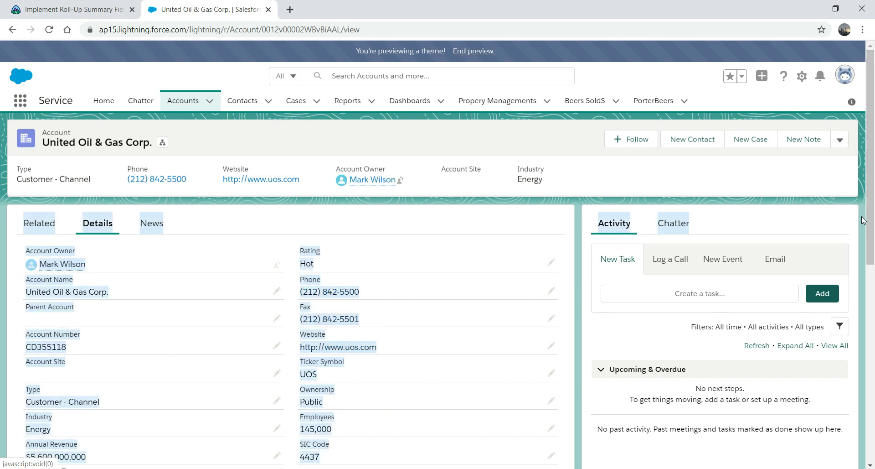
drag(871, 175, 868, 158)
click(579, 223)
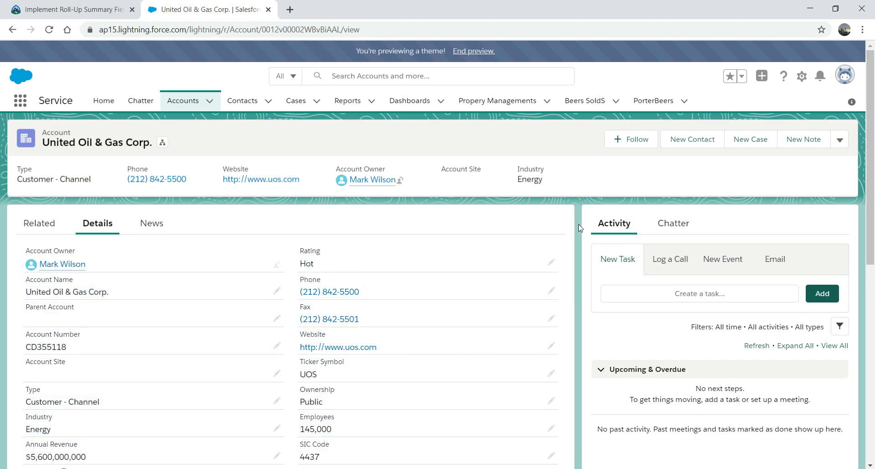
key(ctrl+f)
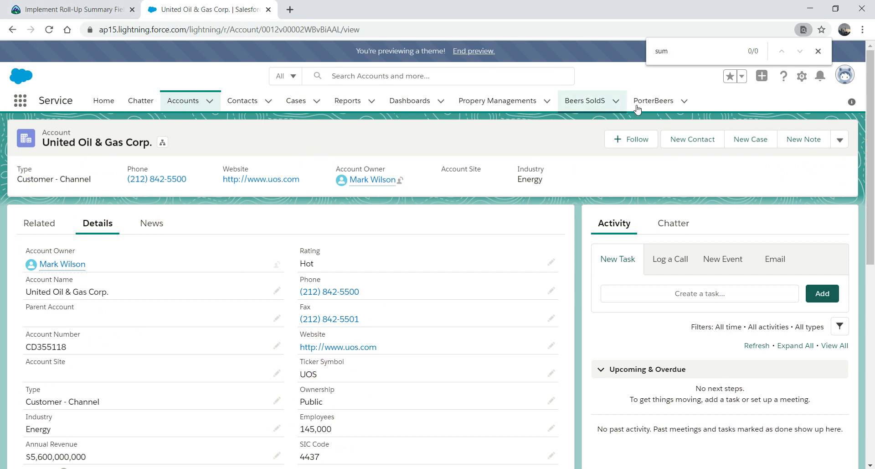
Step: Open Setup > Object Manager > Account > Fields & Relationships and filter fields by 's'
click(808, 78)
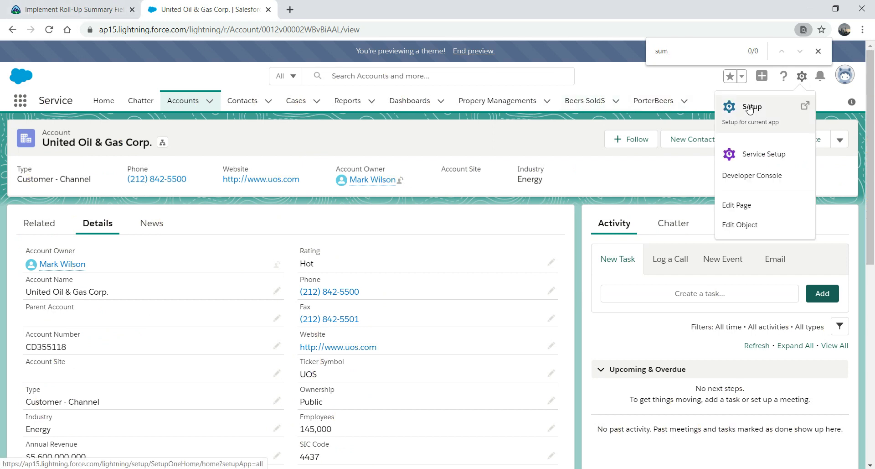
click(750, 110)
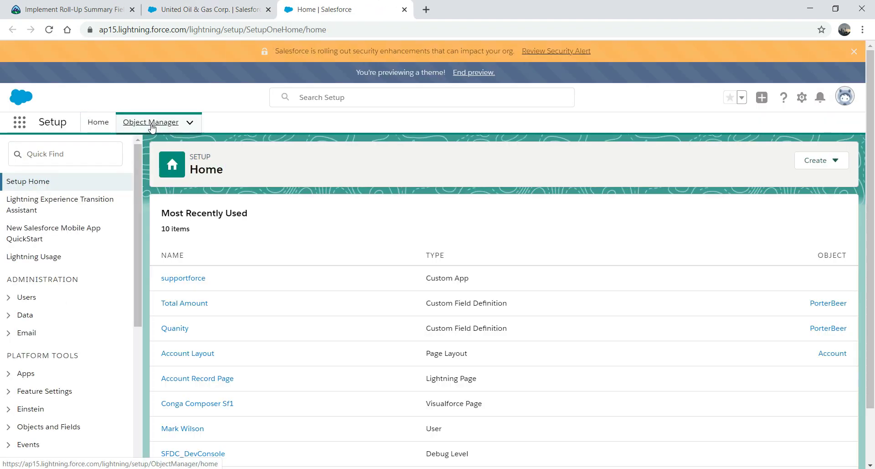
click(152, 125)
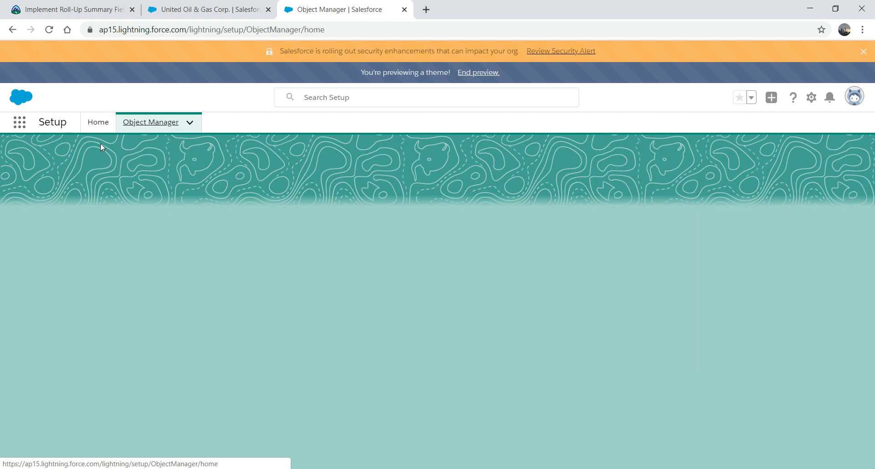
click(25, 233)
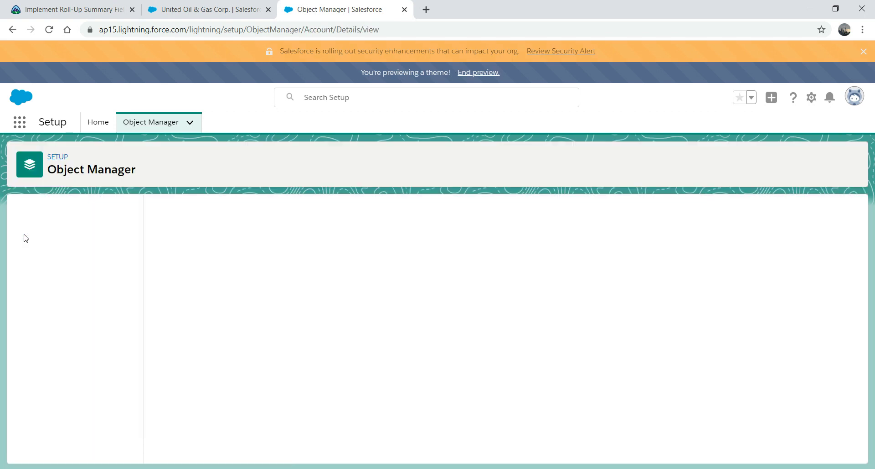
click(64, 235)
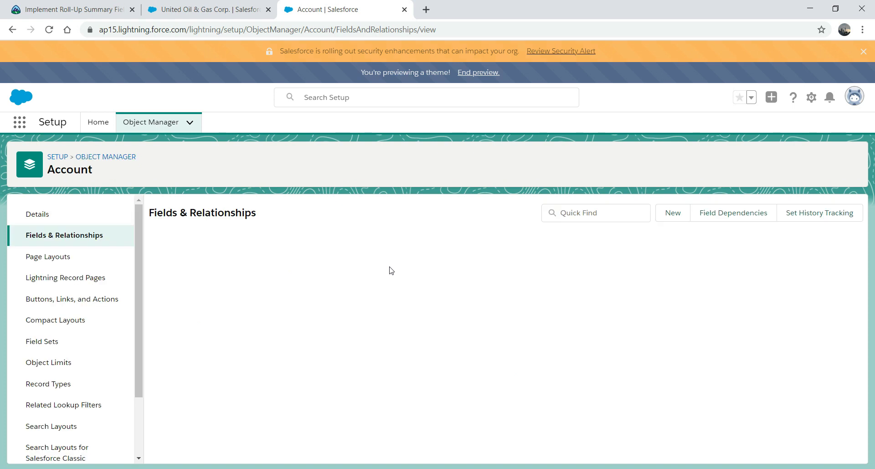
click(581, 212)
text(sum)
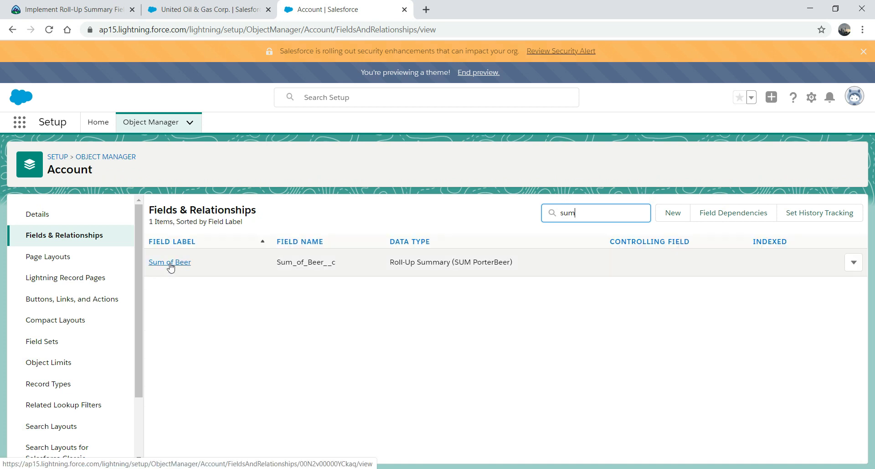
Step: Open Sum of Beer's Edit page, review it with data owner left as User, then cancel
click(854, 262)
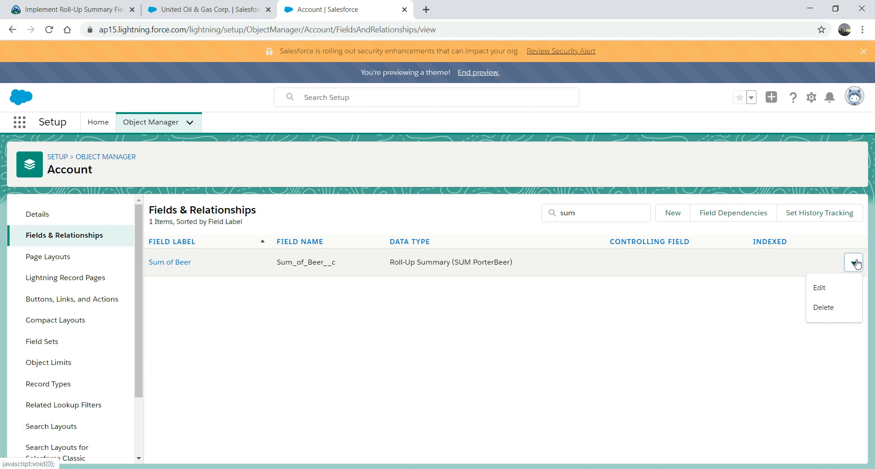
click(821, 288)
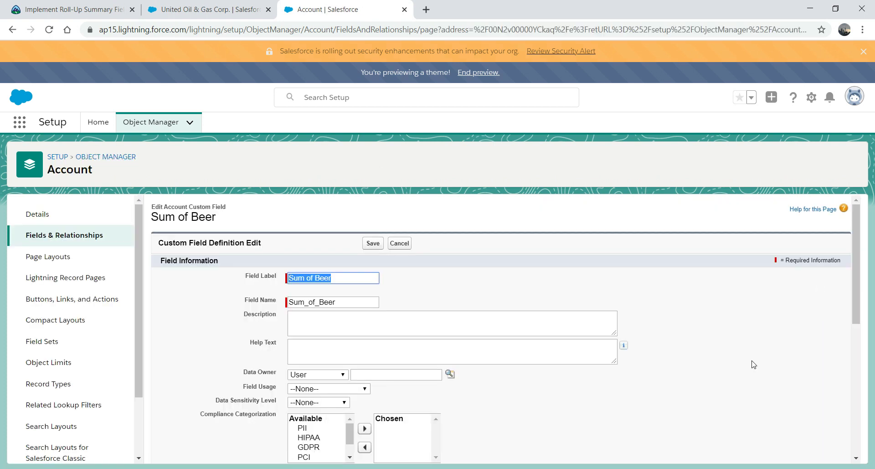
click(343, 375)
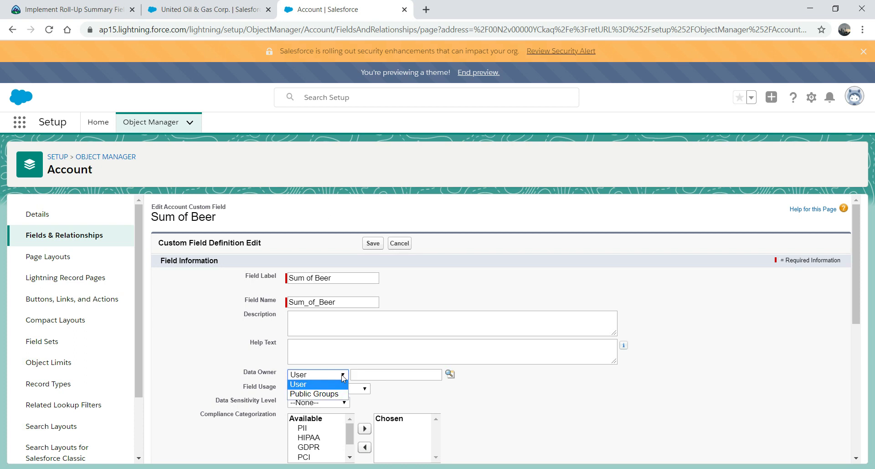
click(637, 396)
drag(858, 255, 838, 413)
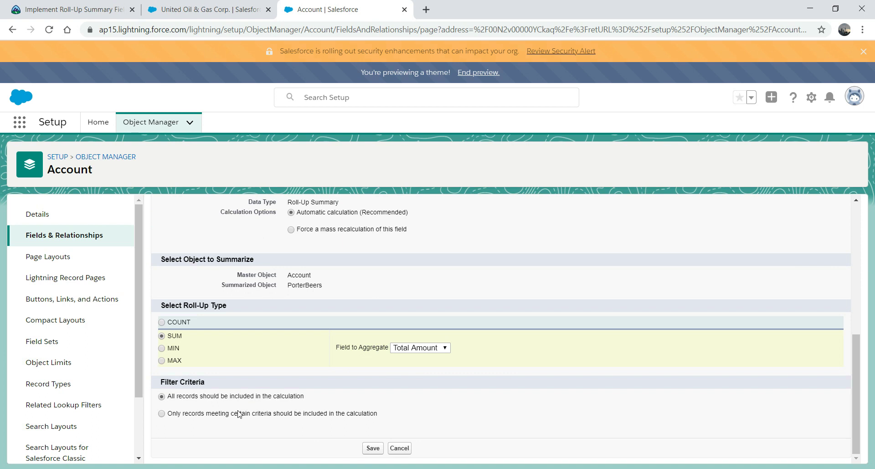
drag(865, 360, 871, 343)
click(407, 448)
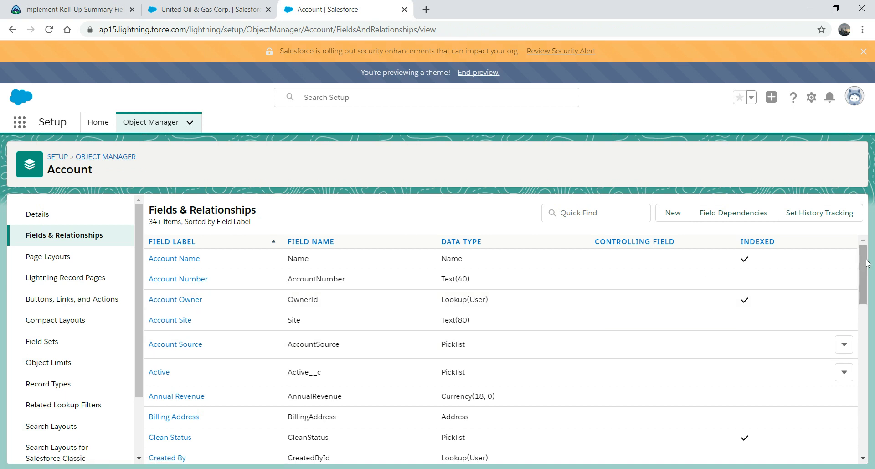
Step: Filter by 'sum', open Sum of Beer, and save its field-level security visible to all profiles
click(587, 215)
text(sum)
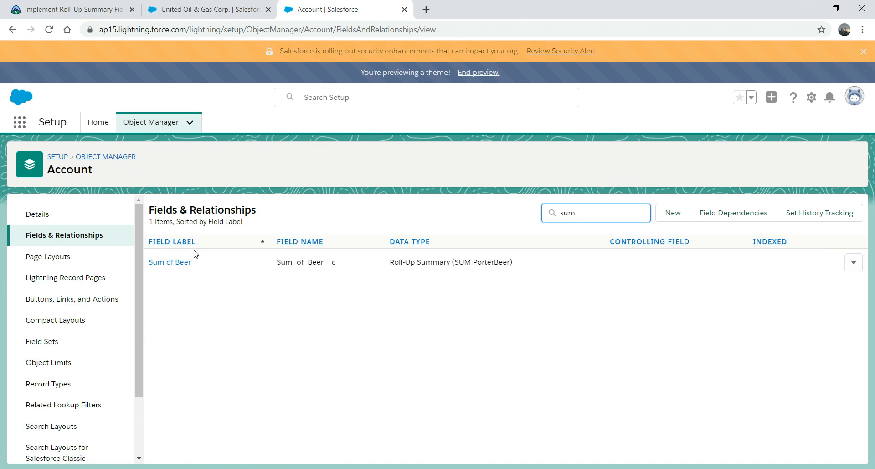
click(165, 268)
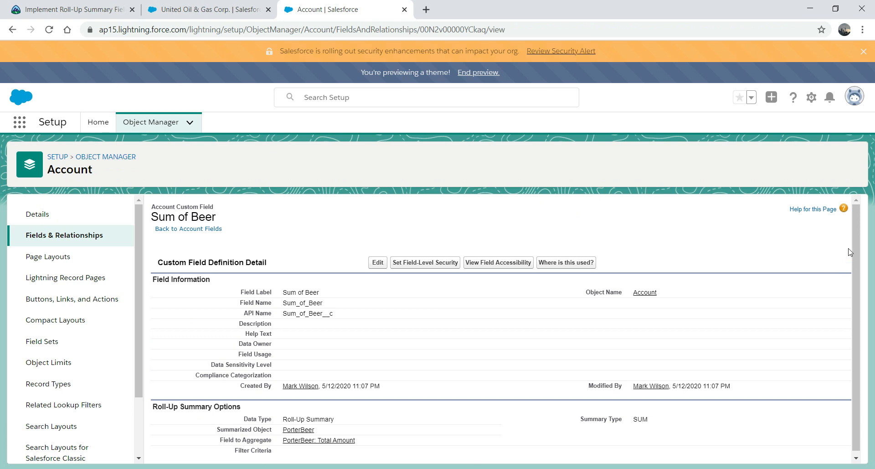
drag(854, 242, 855, 272)
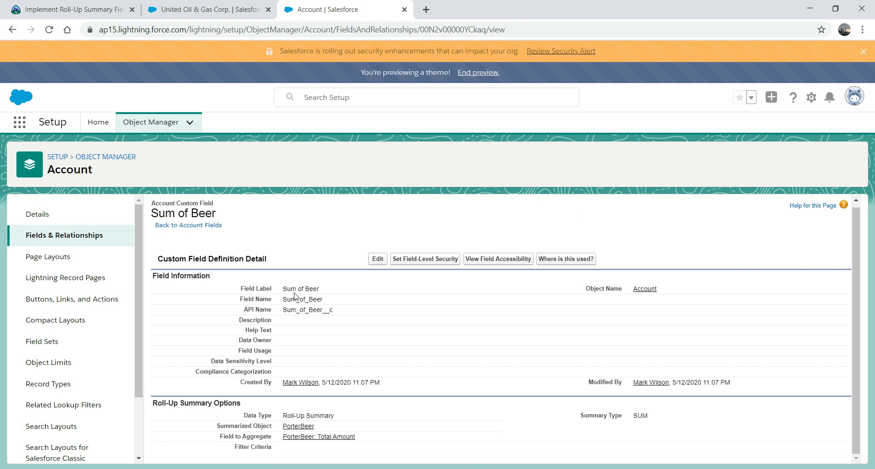
click(420, 264)
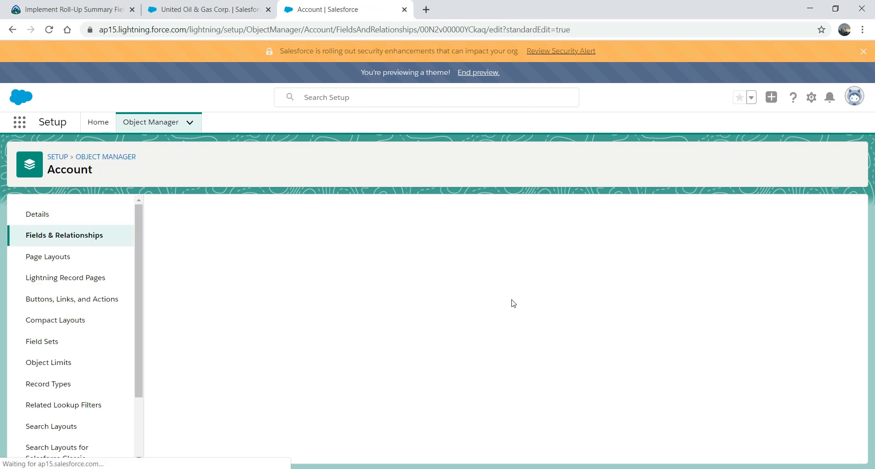
drag(858, 253, 847, 222)
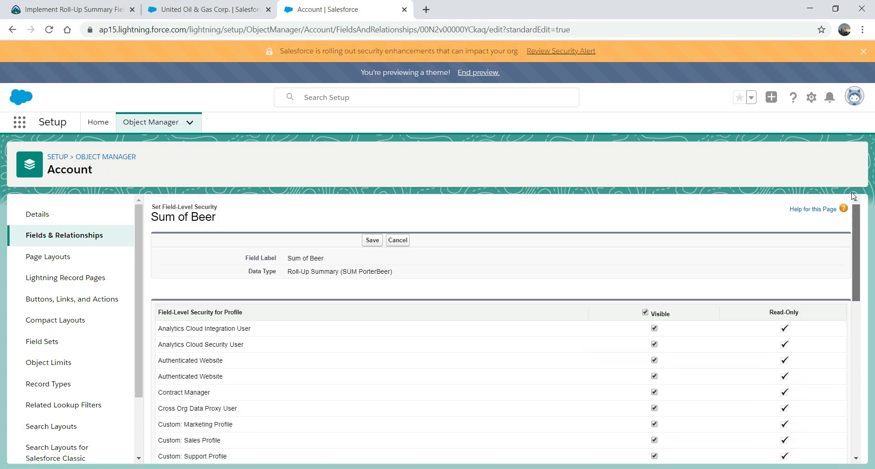
click(372, 240)
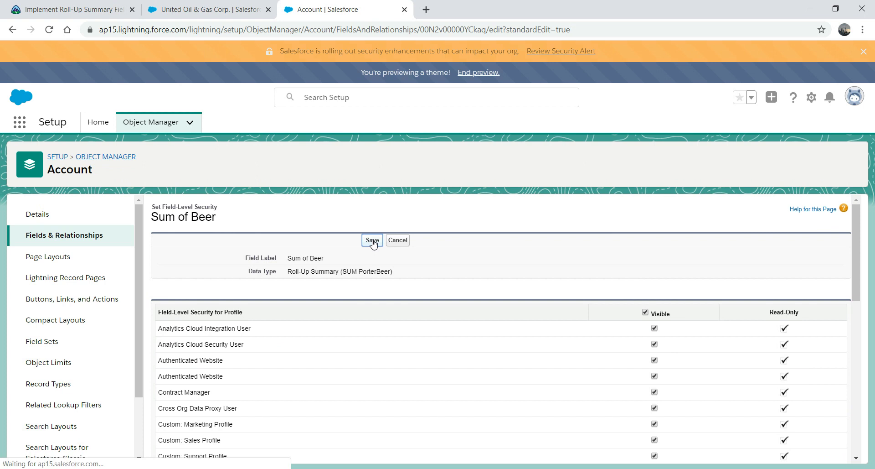
Step: Review the related PorterBeers list on the United Oil & Gas Corp. account
click(210, 16)
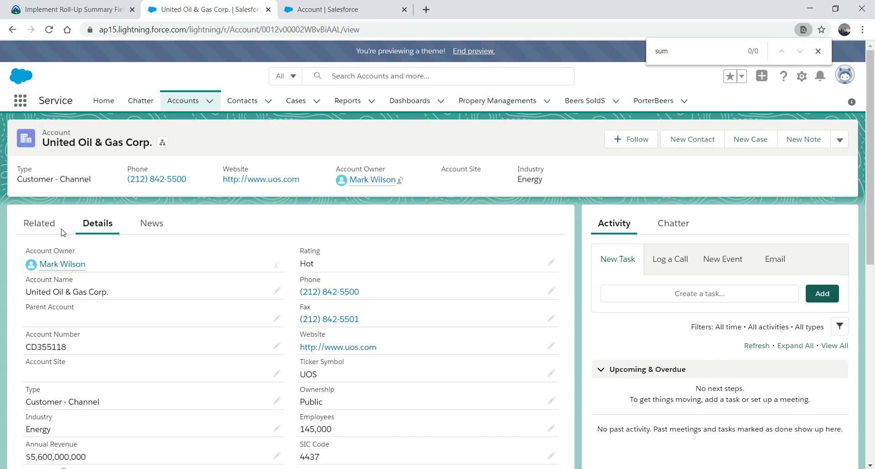
click(43, 229)
scroll(845, 418, down, 10)
scroll(844, 415, down, 1)
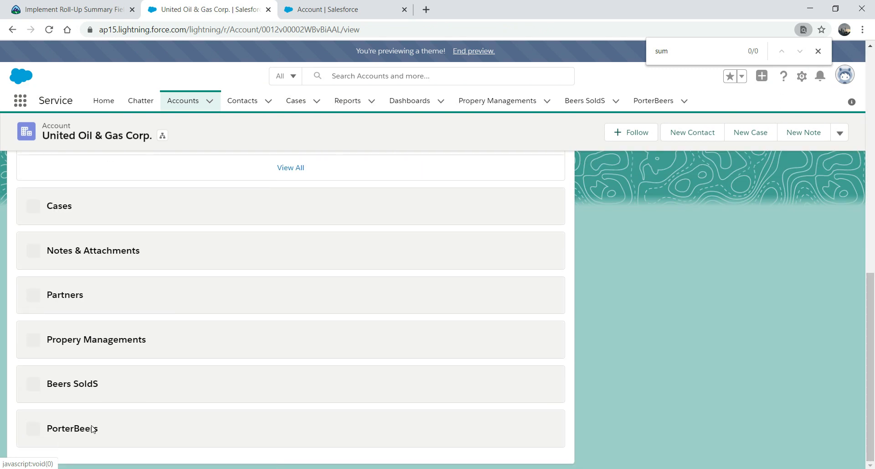
click(60, 428)
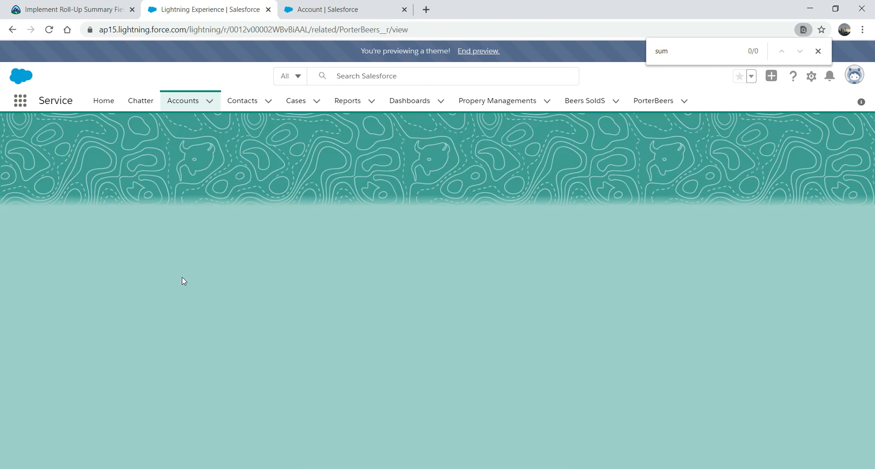
Step: Reopen United Oil & Gas Corp. from the accounts list and start a new PorterBeer
click(183, 101)
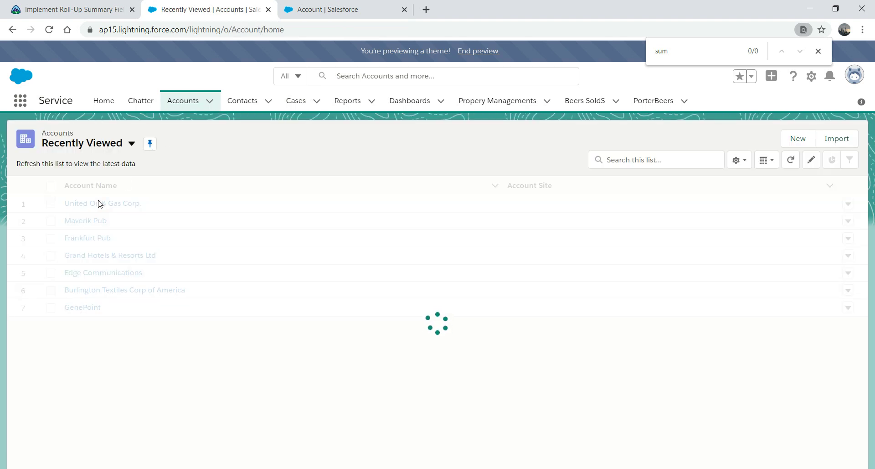
click(105, 206)
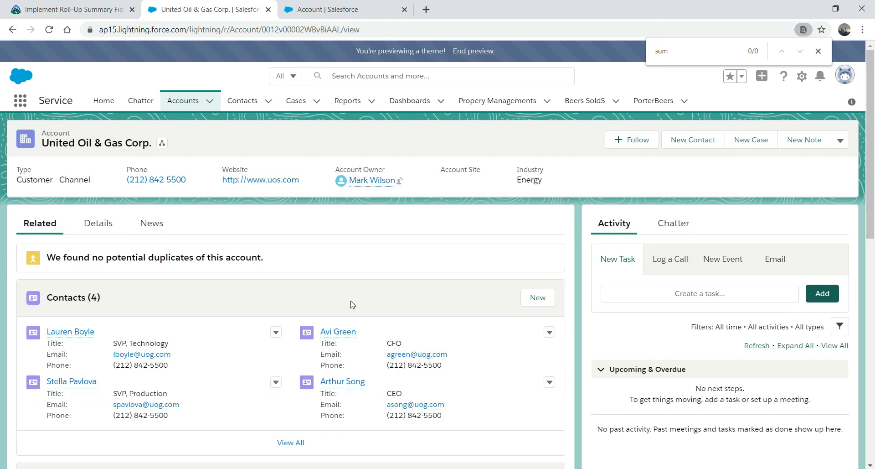
drag(871, 205, 849, 462)
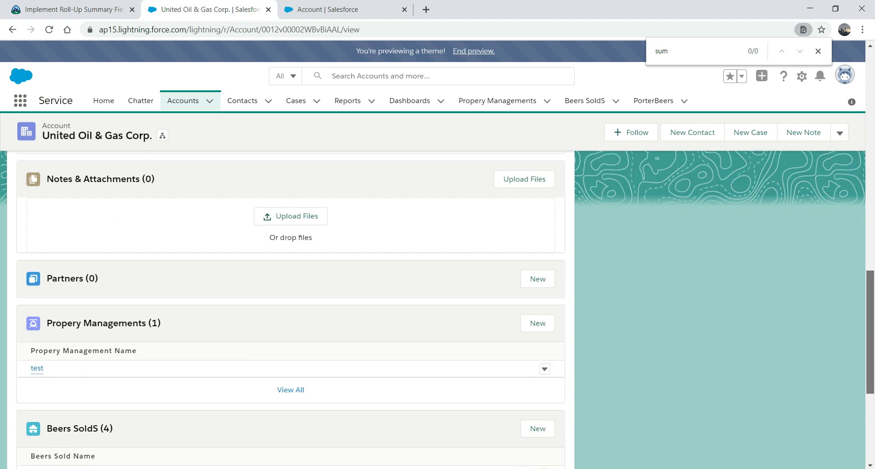
drag(866, 339, 868, 429)
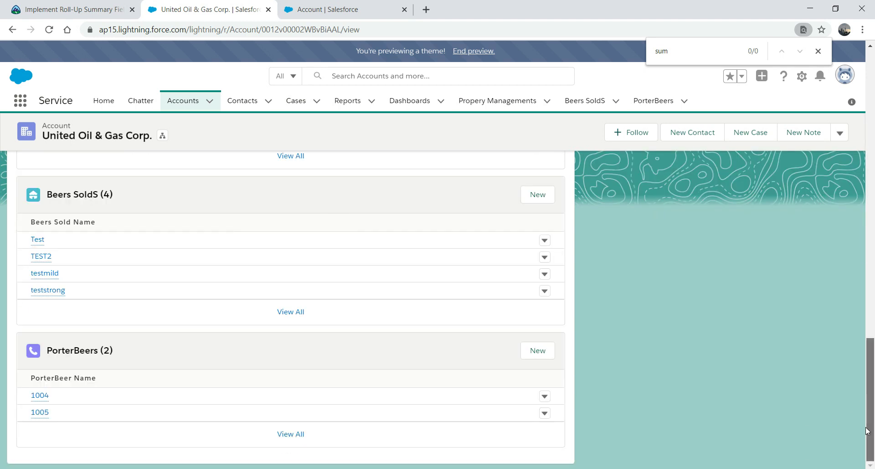
click(534, 352)
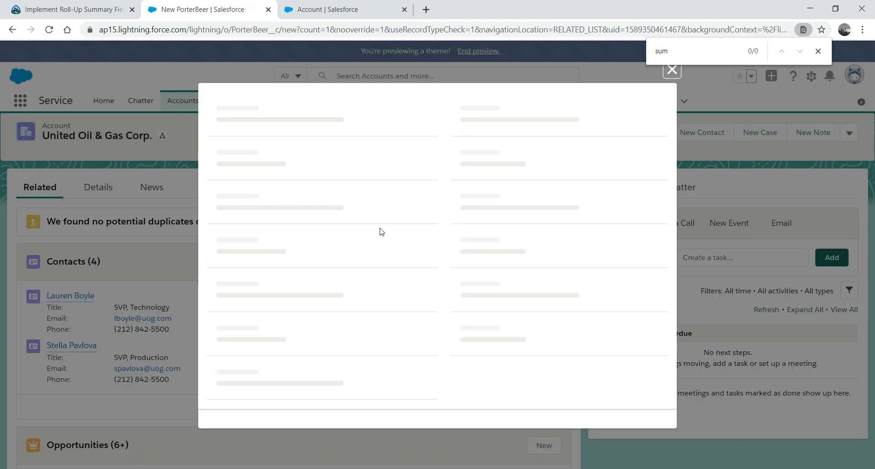
Step: Fill in PorterBeer name 'test', amount 8 and quantity 10, and save it
click(310, 219)
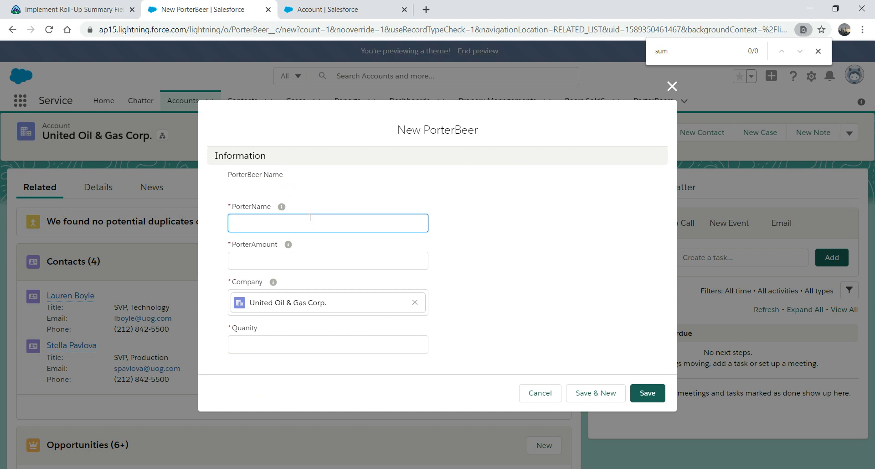
text(test)
key(Tab)
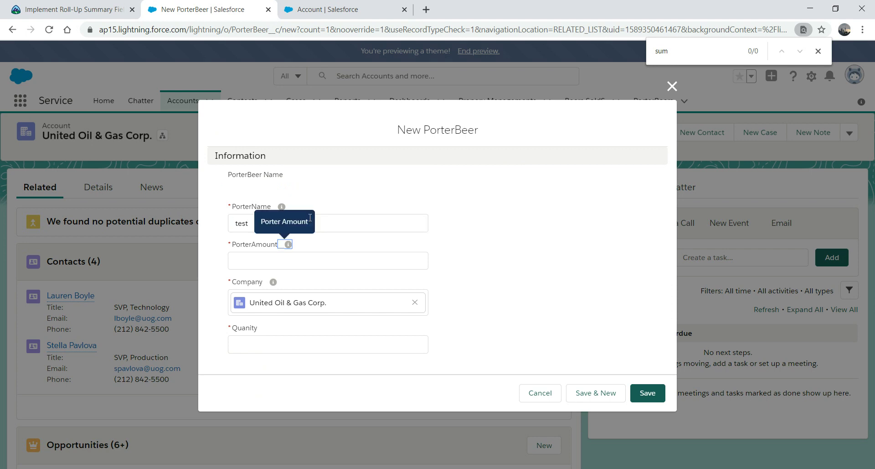
click(286, 261)
text(8)
key(Tab)
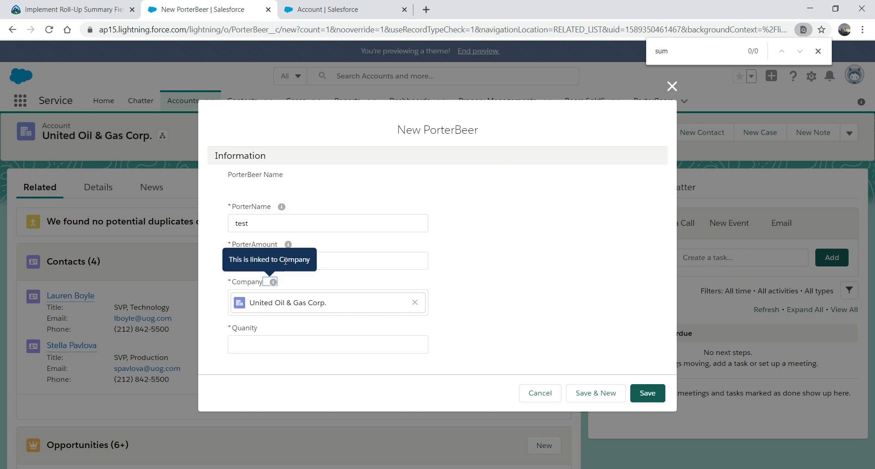
click(266, 342)
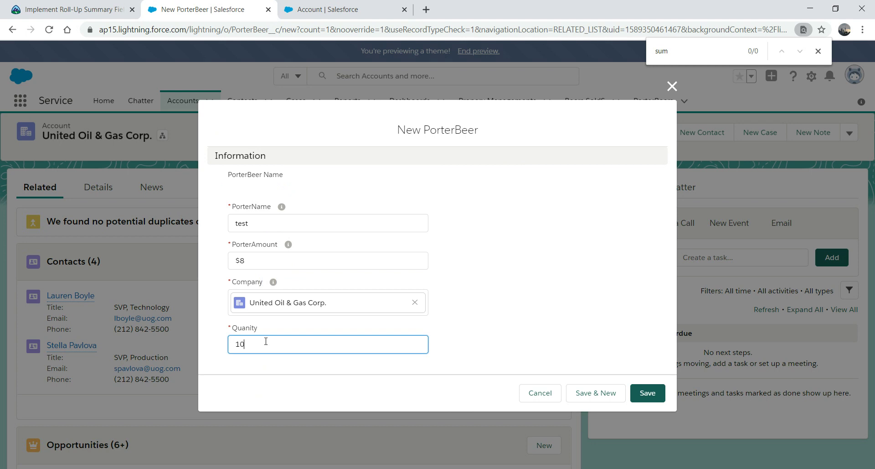
click(654, 400)
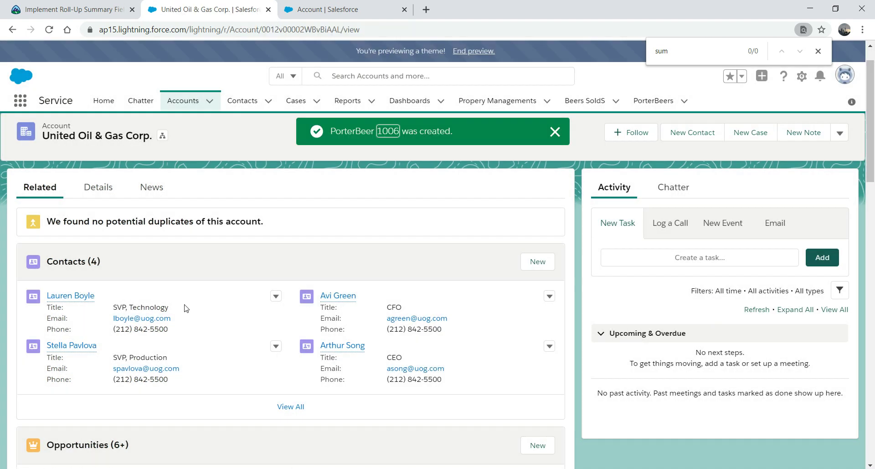
Step: Show the account's Details and reload the United Oil & Gas Corp. page
click(97, 187)
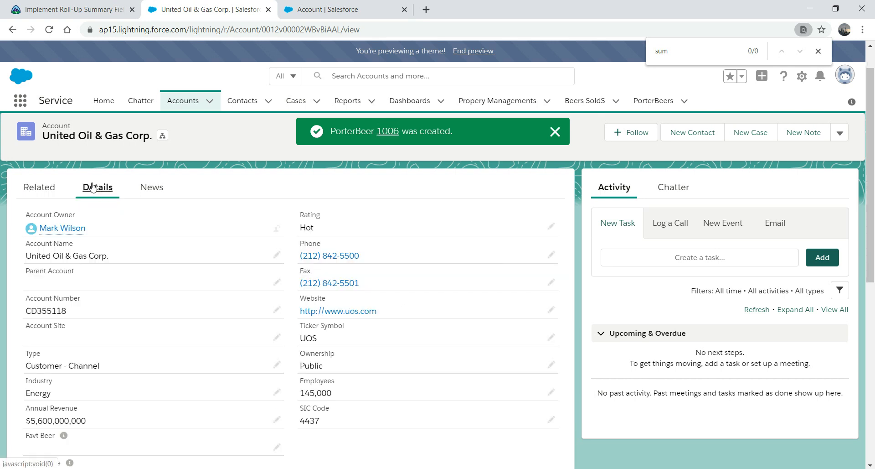
click(420, 30)
key(Return)
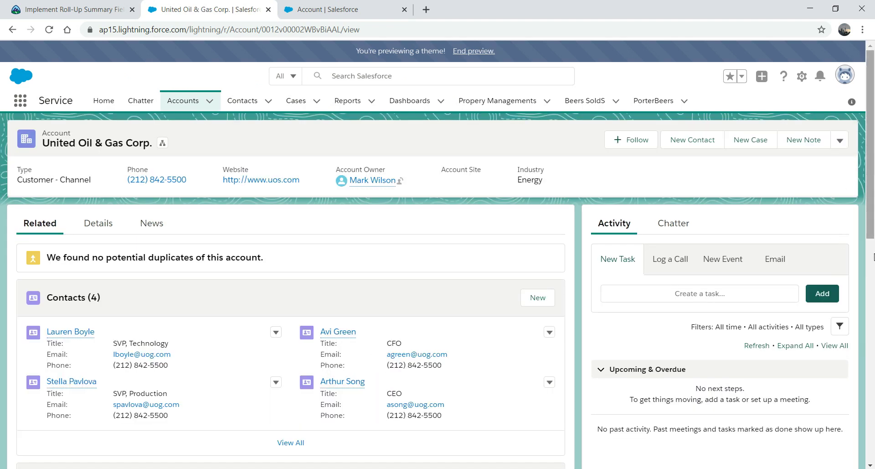
Step: Search the account's Details page for 'beer' and step through the matches
drag(870, 214, 871, 244)
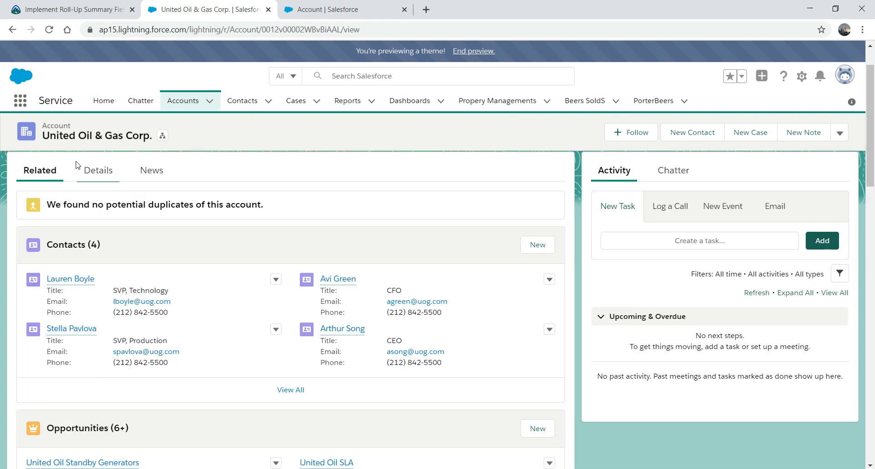
click(91, 171)
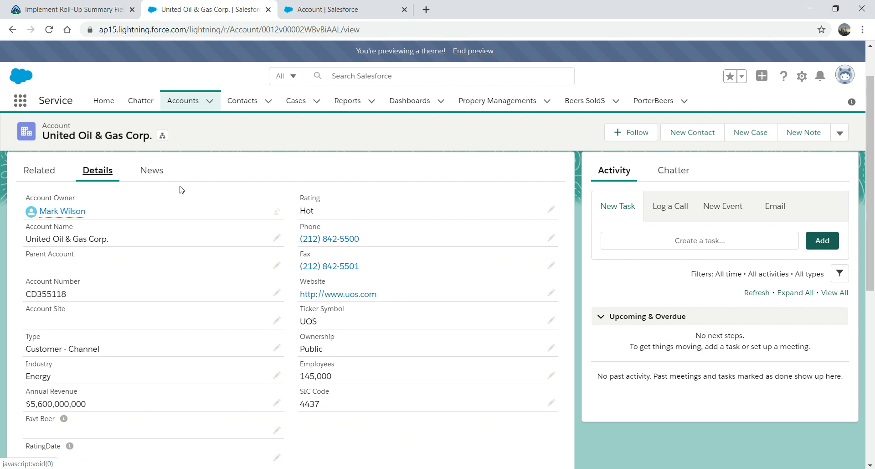
key(ctrl+f)
text(beer)
key(Return)
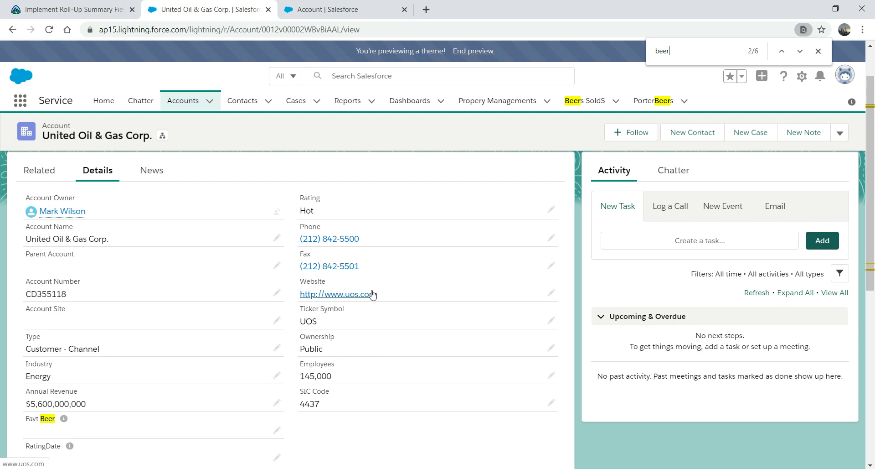
key(Return)
key(Return)
key(Return)
scroll(873, 159, up, 2)
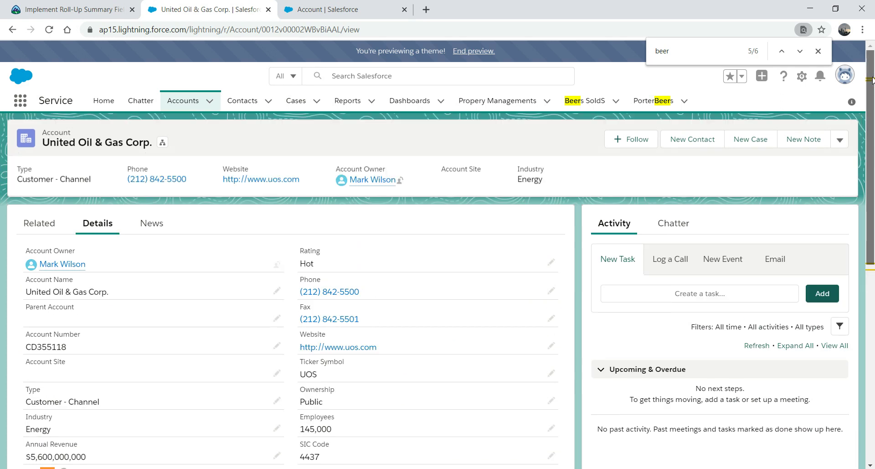
scroll(855, 228, down, 5)
scroll(855, 249, down, 4)
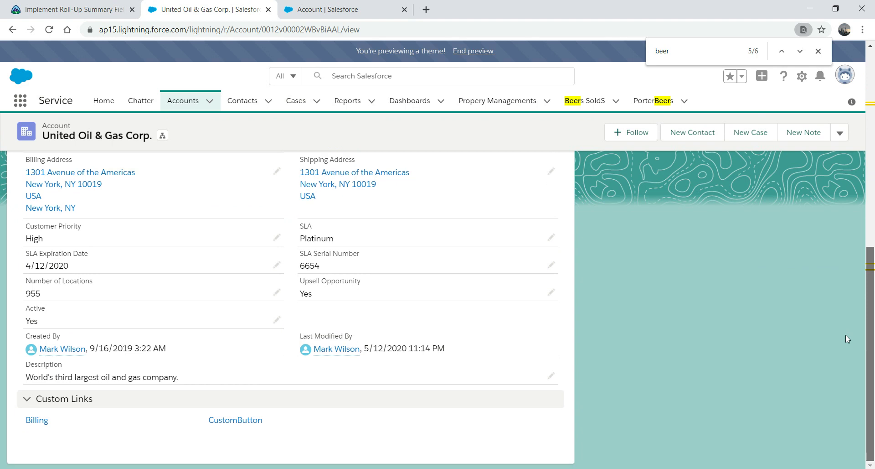
scroll(842, 313, up, 10)
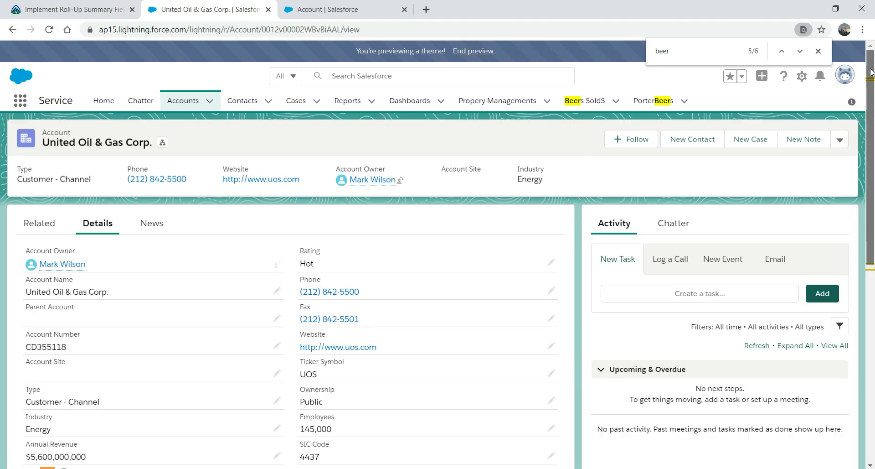
Step: Glance at the user profile card, then bring up the gear menu's setup options
click(844, 76)
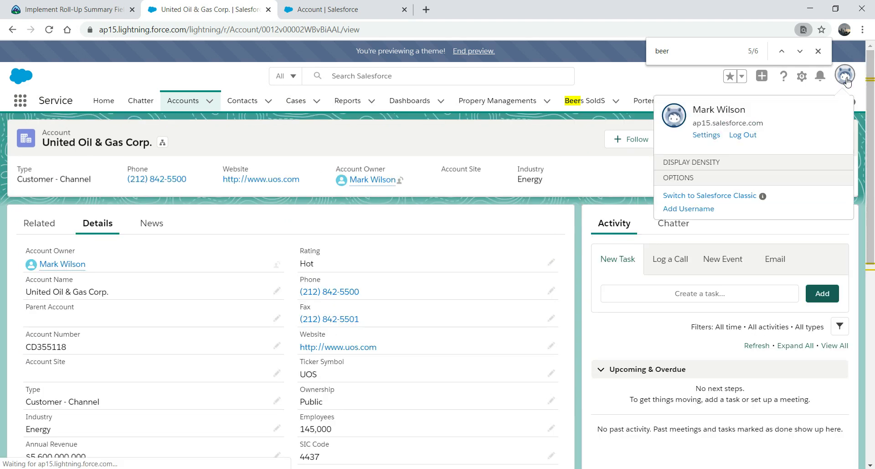
click(602, 84)
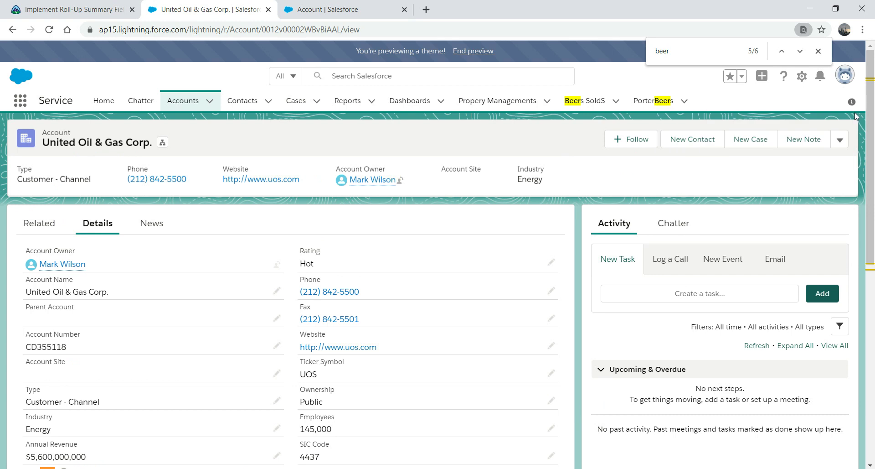
click(802, 76)
Step: Open Setup, find Users by searching 'user', and log in as the Test user
click(760, 111)
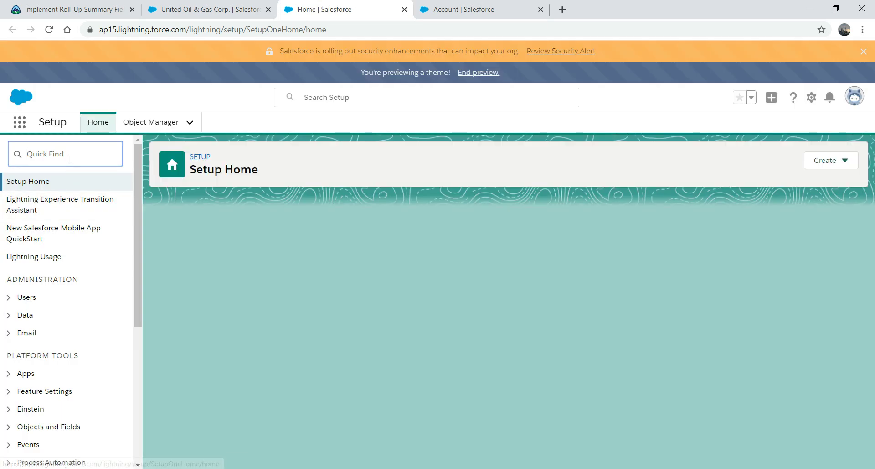
text(us)
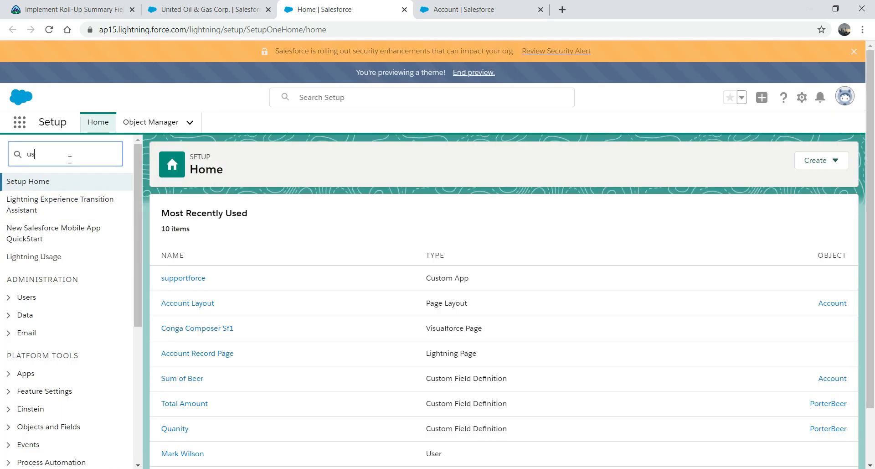
text(er)
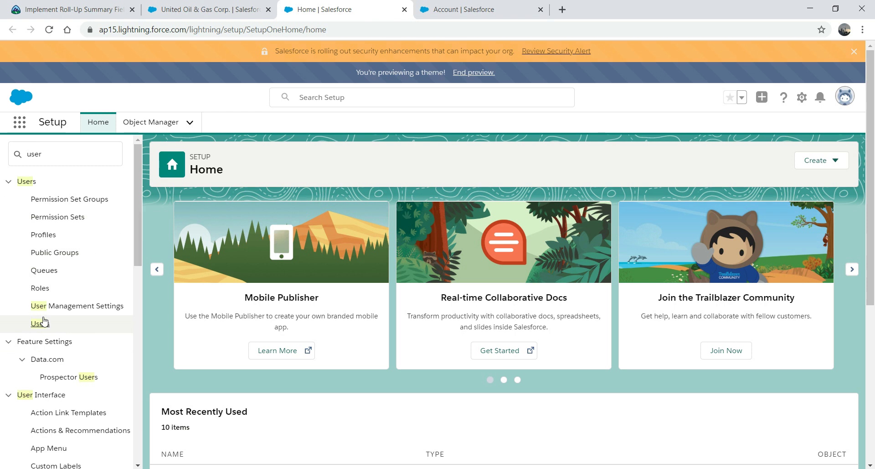
click(43, 323)
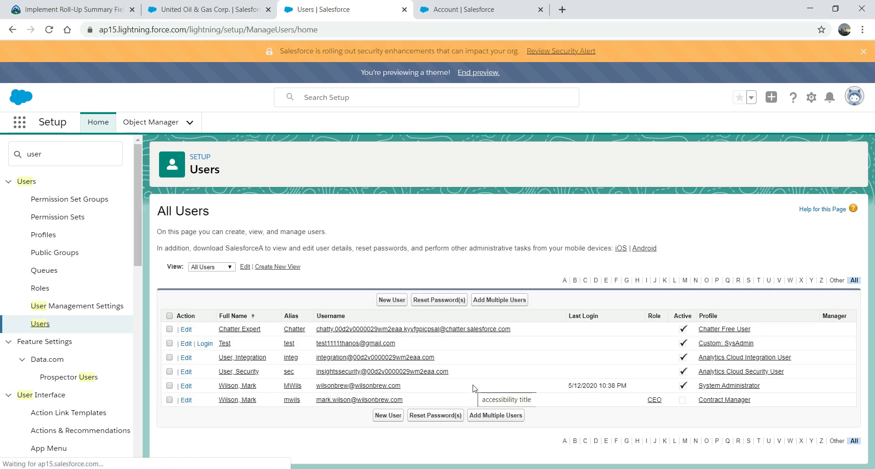
click(204, 345)
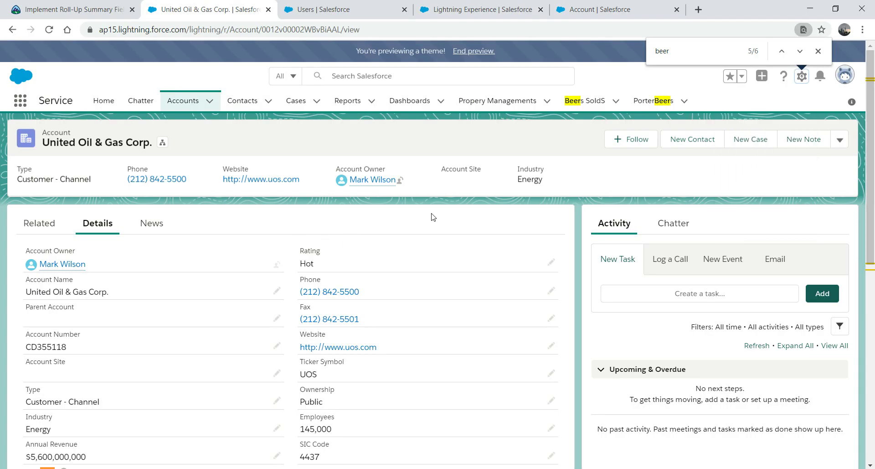
Step: Open Auckland Pub from recently viewed accounts and confirm Sum of Beer is $0.00
mouse_move(872, 153)
mouse_down()
mouse_move(873, 173)
mouse_move(874, 146)
mouse_up()
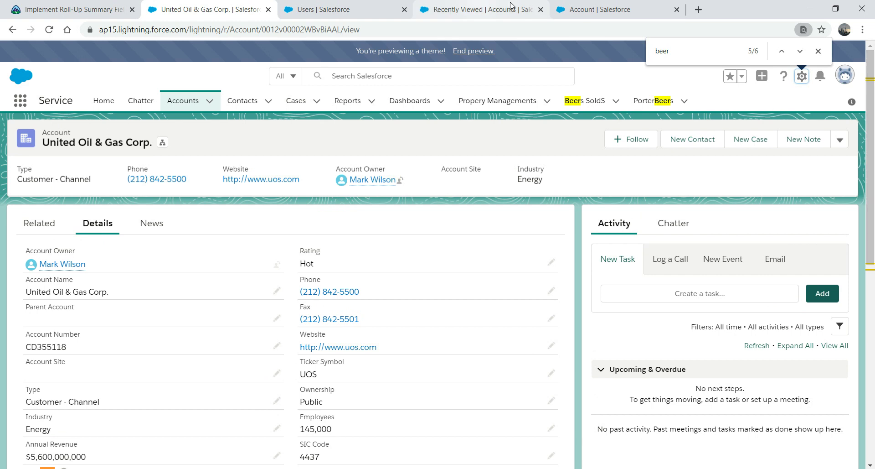
click(601, 7)
click(476, 8)
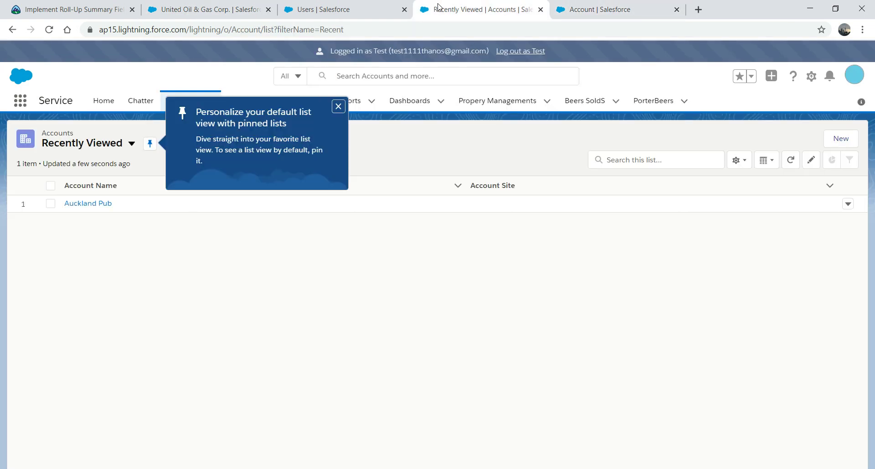
click(99, 202)
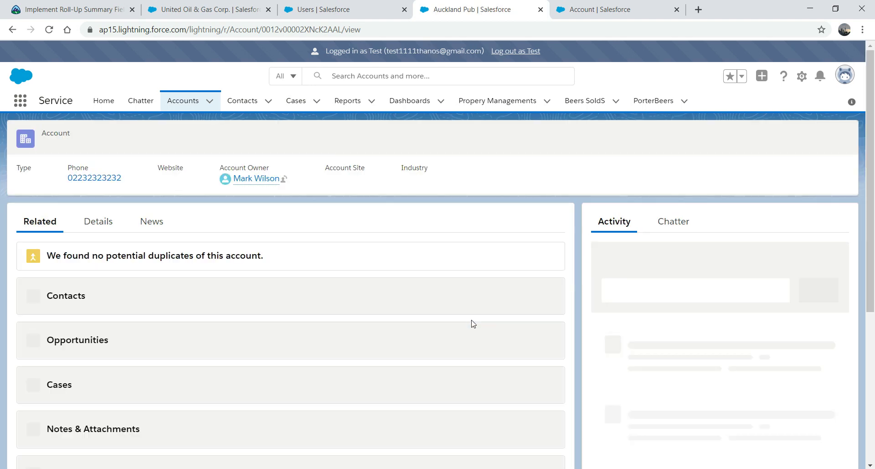
click(94, 222)
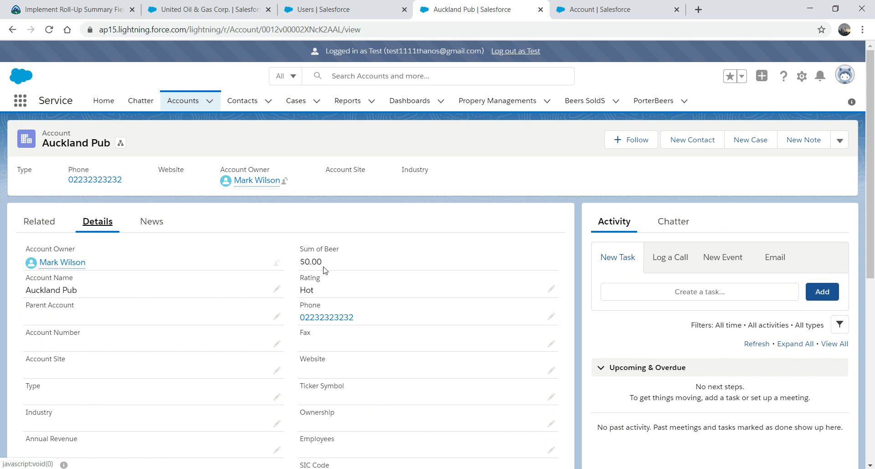
Step: Reload United Oil & Gas Corp. and confirm its Sum of Beer shows $670.00
click(196, 9)
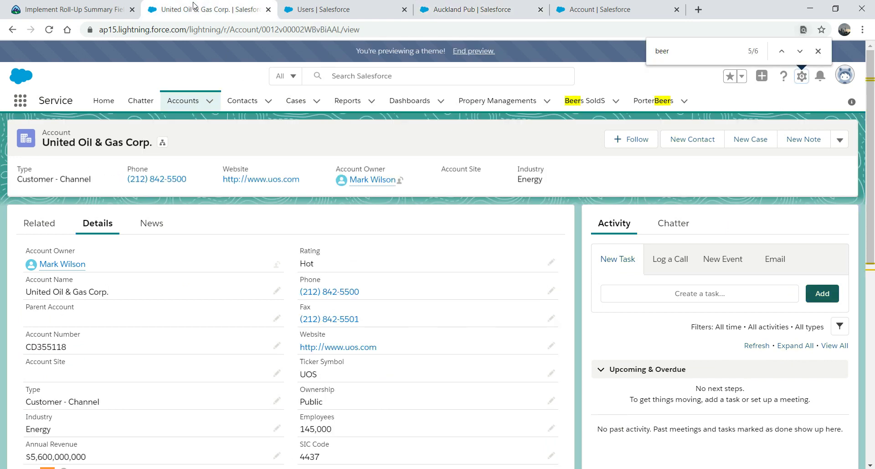
click(228, 29)
key(Return)
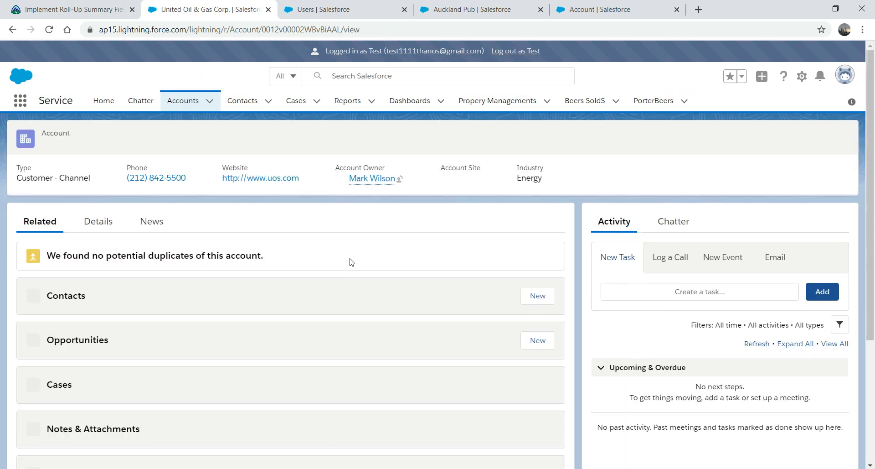
click(93, 224)
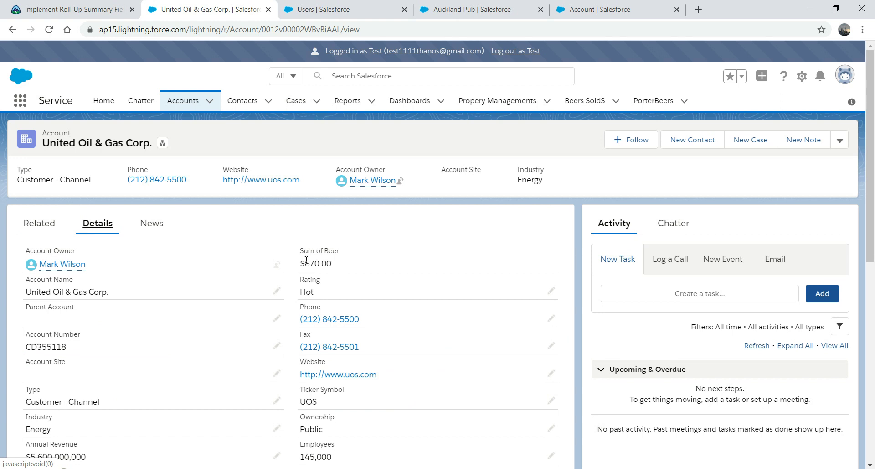
Step: Close the Sum of Beer field definition tab
click(304, 9)
click(613, 9)
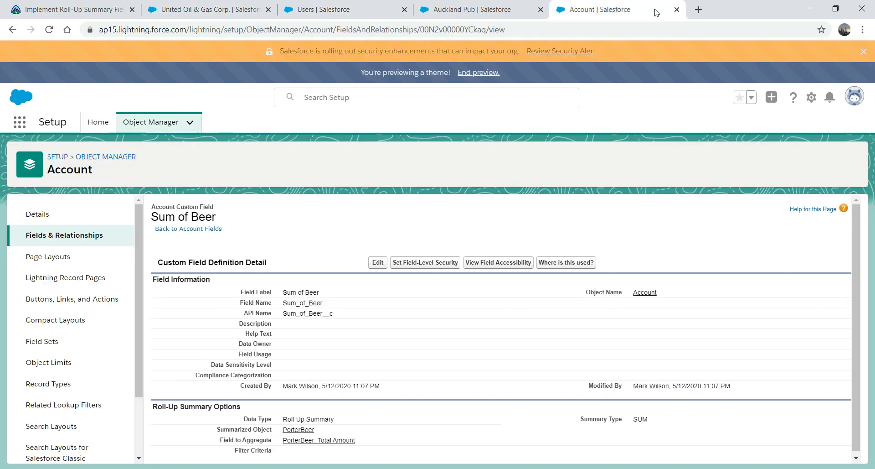
click(677, 10)
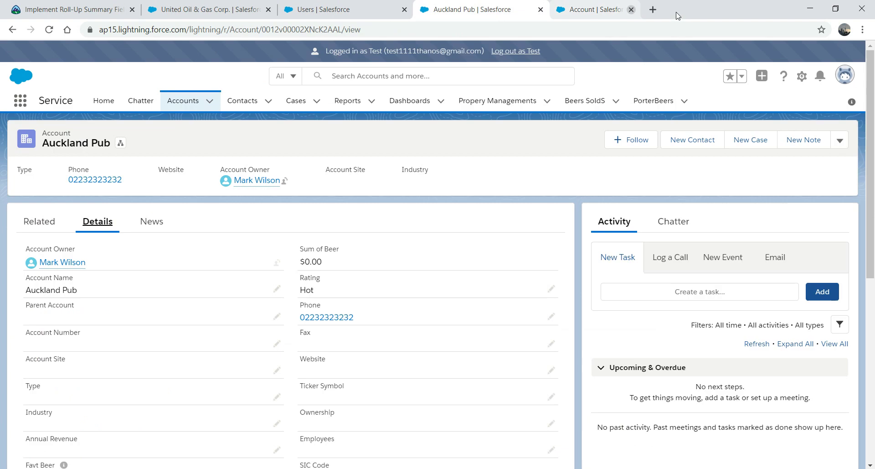
Step: Revisit the United Oil & Gas Corp. account, then bring up the Implement Roll-Up Summary Fields unit
click(237, 5)
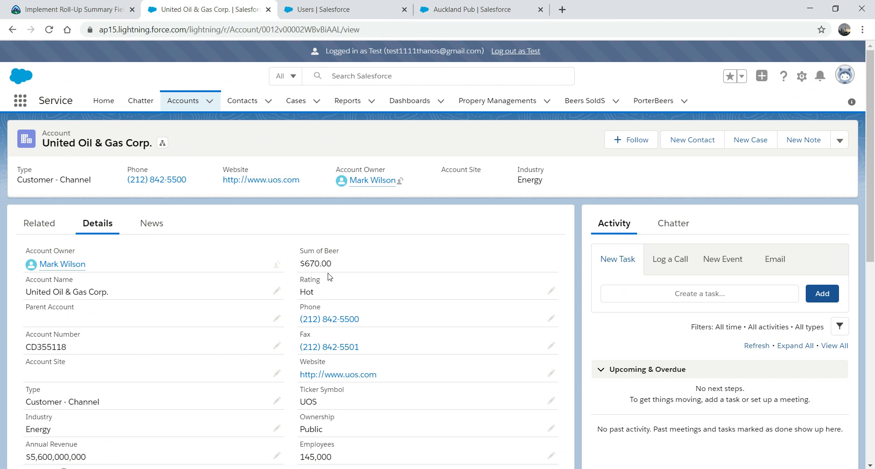
scroll(874, 217, down, 5)
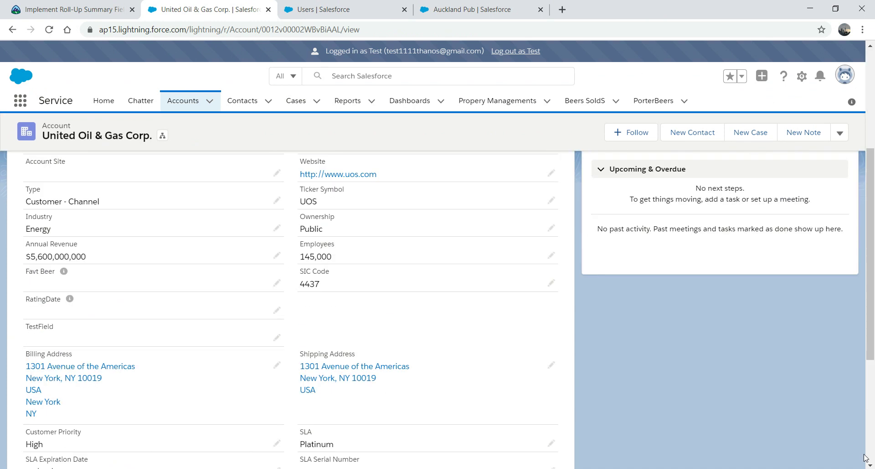
drag(870, 256, 586, 197)
click(97, 5)
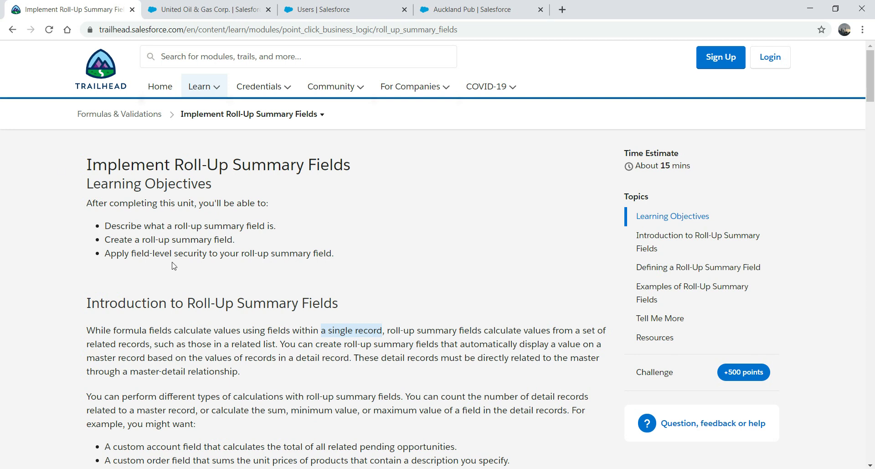
key(ctrl+Tab)
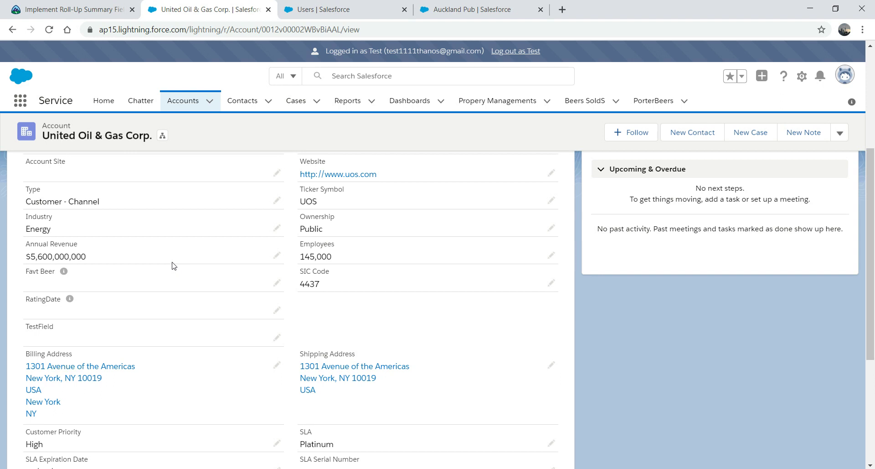
drag(871, 206, 844, 401)
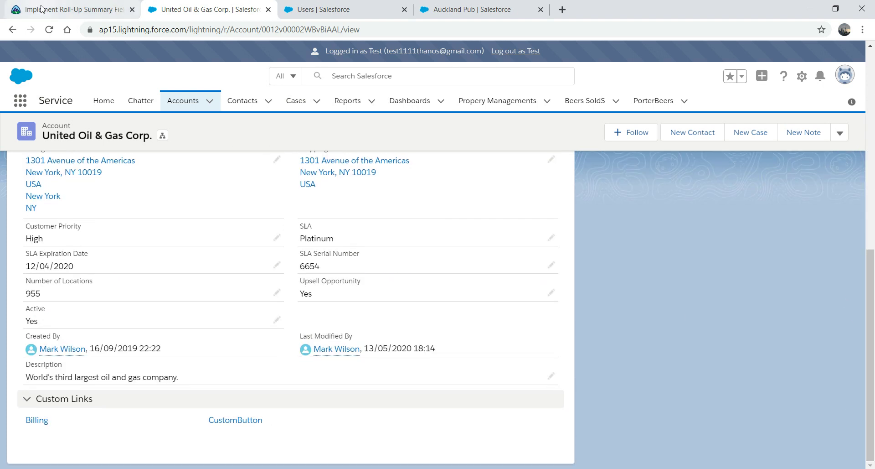
click(88, 15)
Step: Go back to the Formulas & Validations module overview, then return to Auckland Pub
click(12, 30)
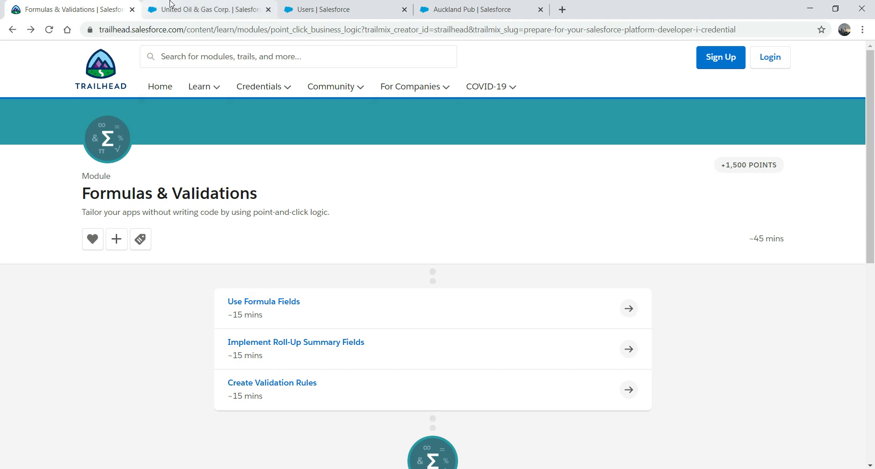
click(472, 9)
Step: Log out as the Test user and open Setup in a new tab
click(520, 51)
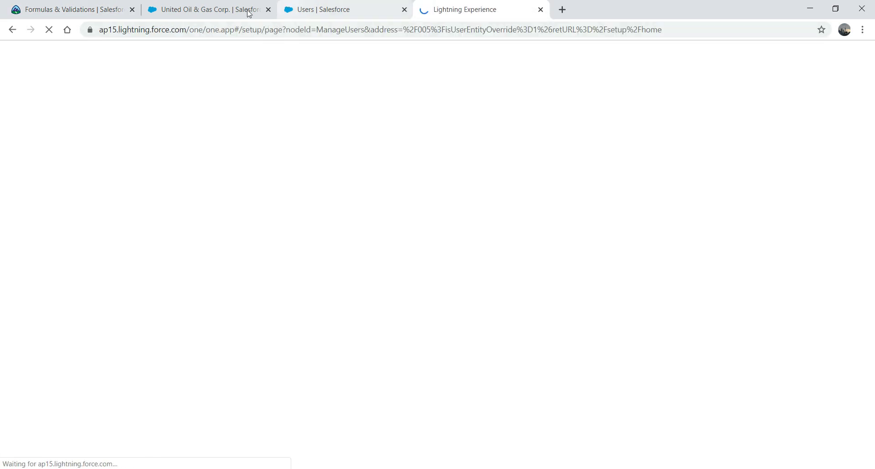
click(207, 9)
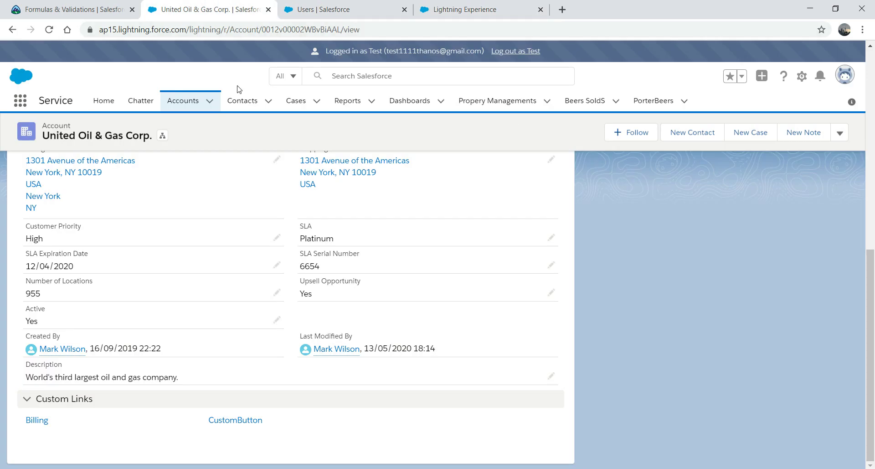
click(802, 79)
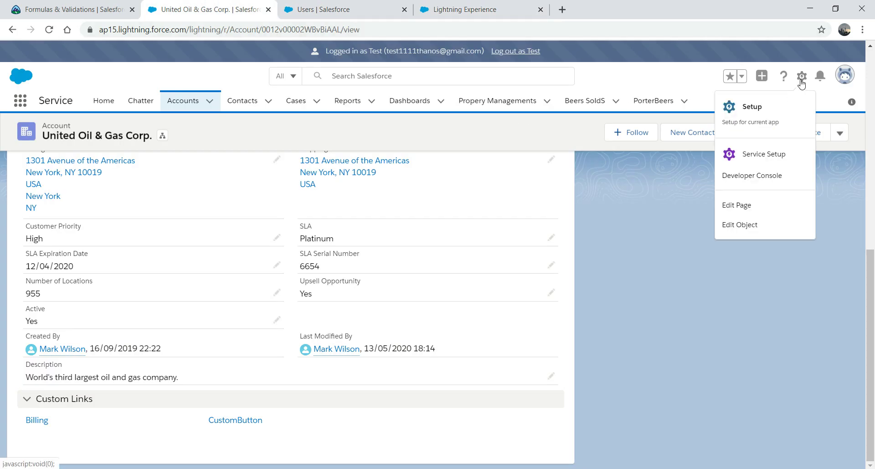
click(750, 108)
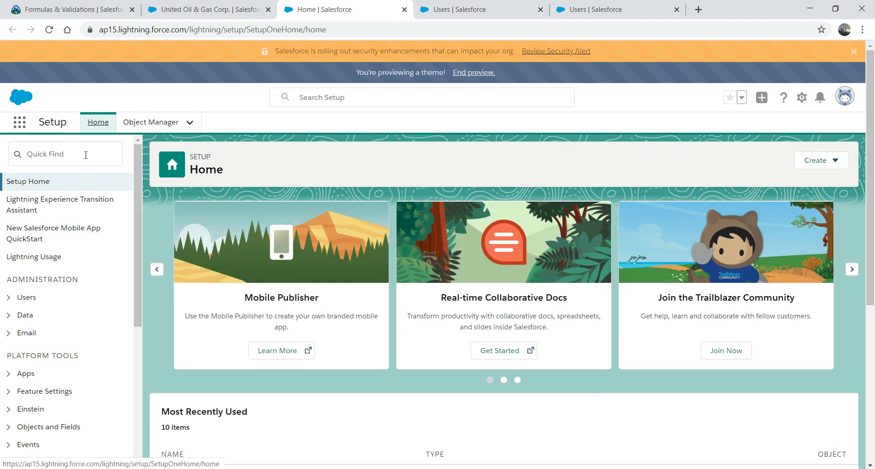
Step: Filter Object Manager by 'port' and open the PorterBeer object
click(85, 155)
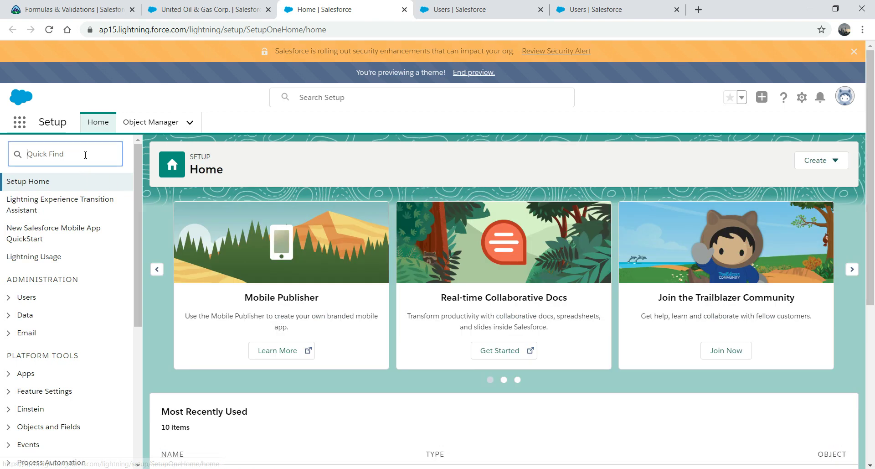
click(150, 122)
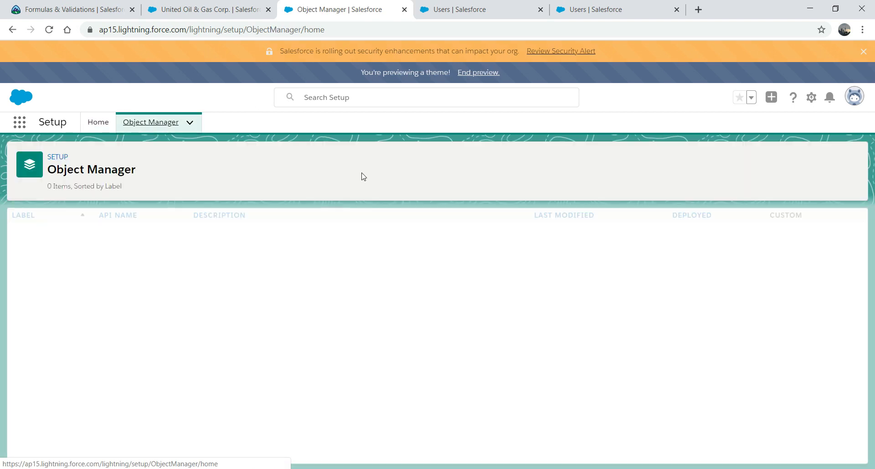
click(660, 155)
text(port)
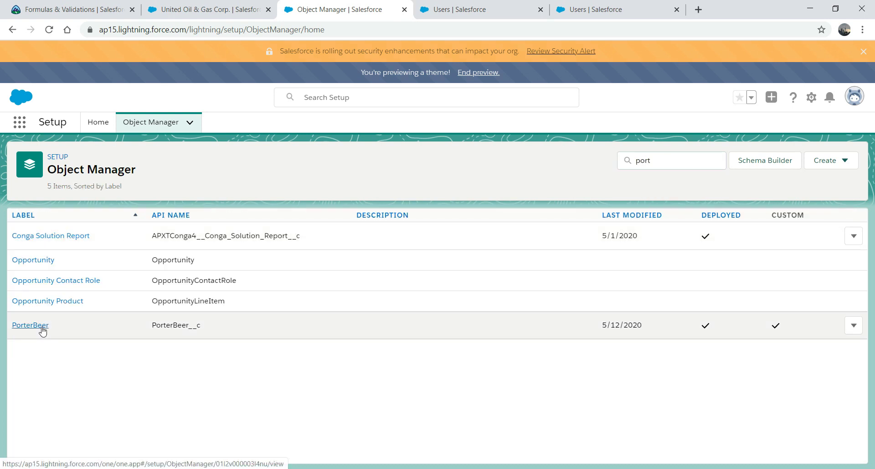
click(42, 326)
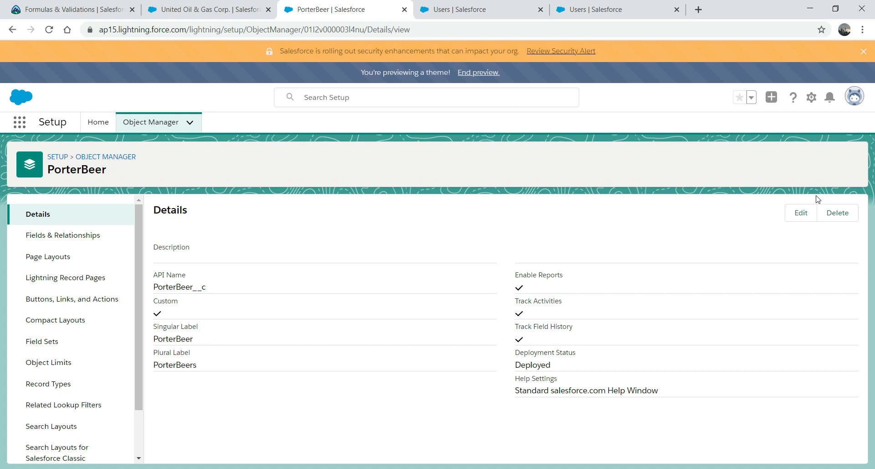
Step: Show PorterBeer's Validation Rules page, which has no rules yet
drag(139, 216, 149, 361)
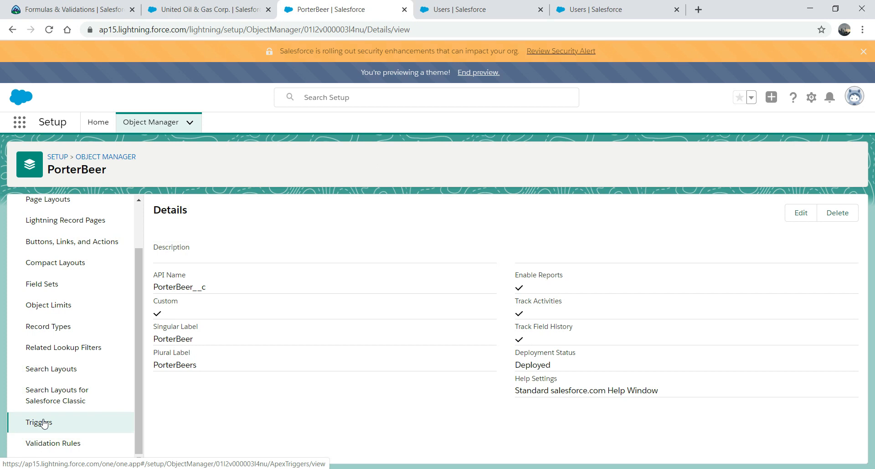
click(61, 443)
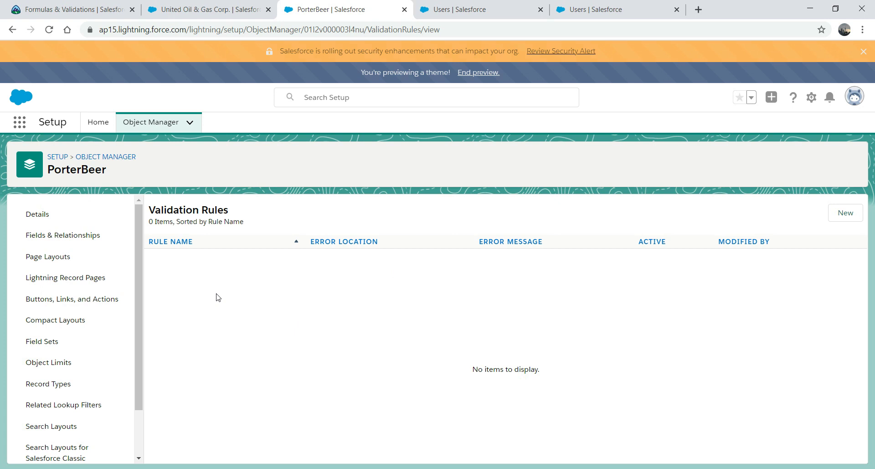
Step: Start a new validation rule named 'Amount Validation'
click(845, 218)
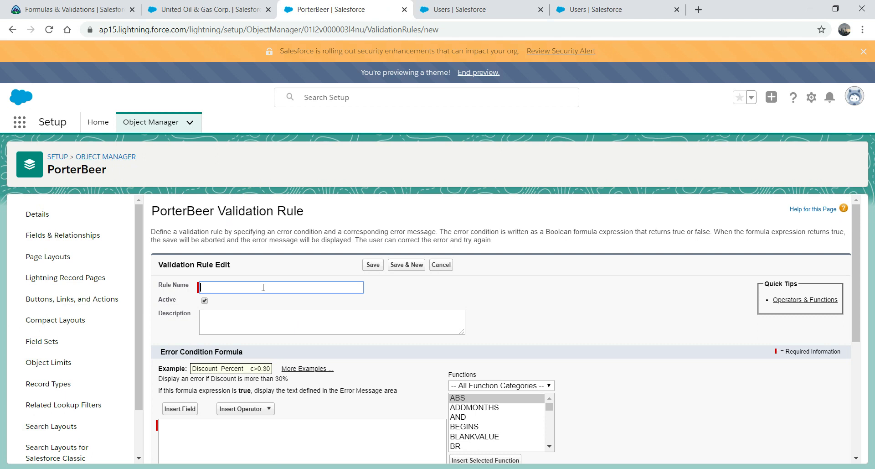
text(Amount Validation)
click(214, 444)
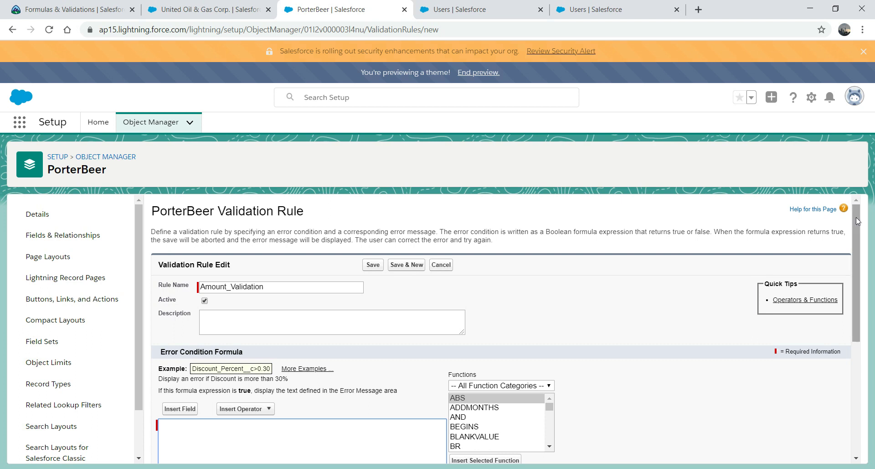
drag(856, 219, 856, 222)
triple_click(845, 274)
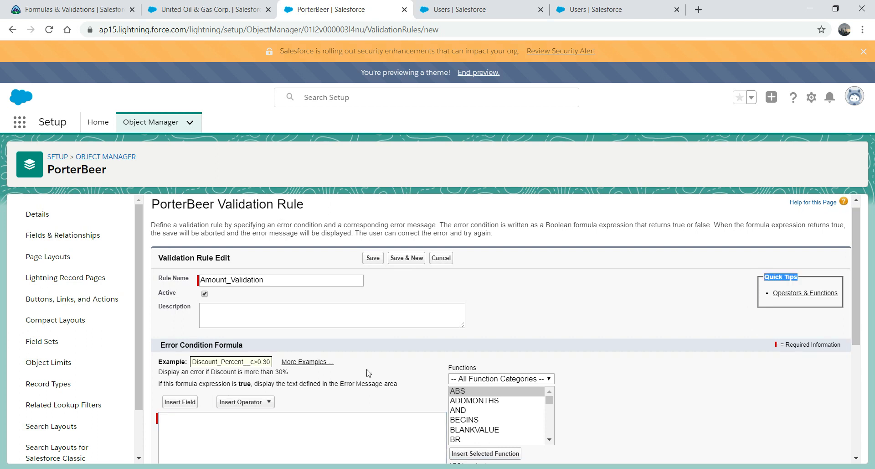
Step: Insert the PorterAmount__c field into the error condition followed by '<2'
click(175, 404)
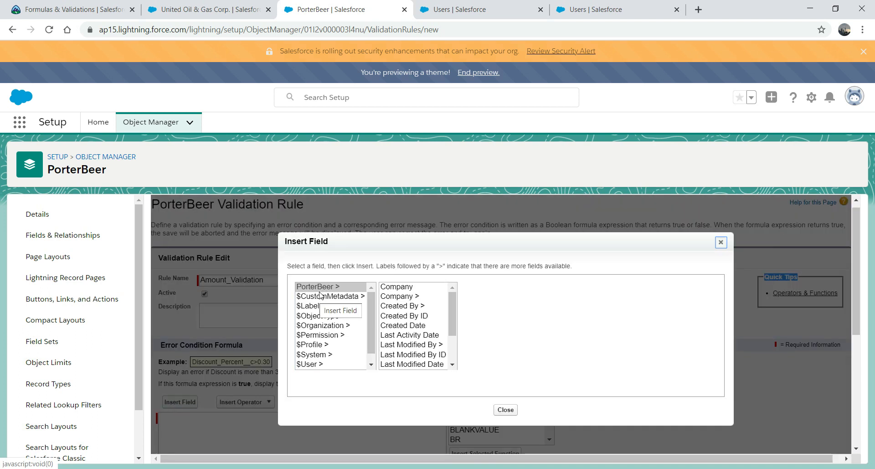
drag(450, 322, 451, 347)
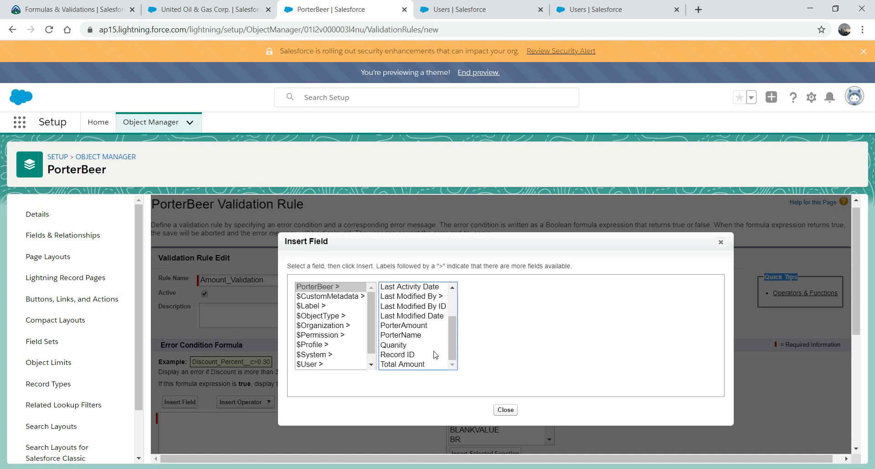
click(416, 326)
click(501, 348)
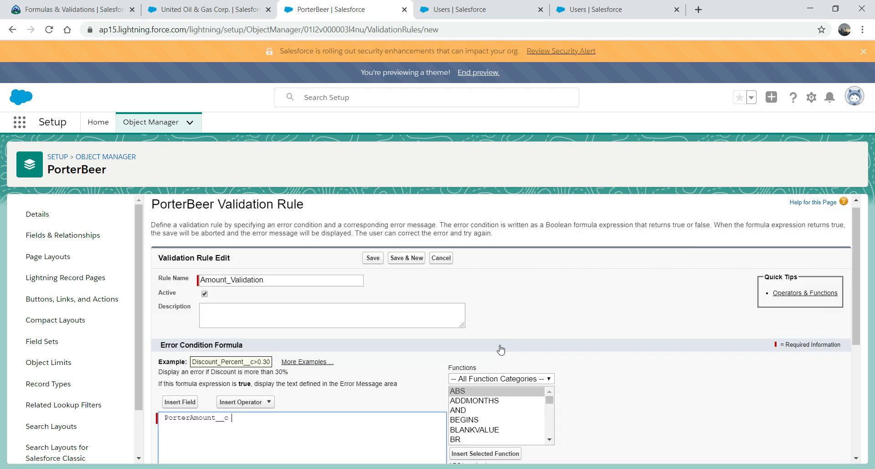
text(<2)
Step: Set error message 'Please enter Amount >2', correct the formula to <=2, and save
drag(858, 279, 855, 378)
click(290, 407)
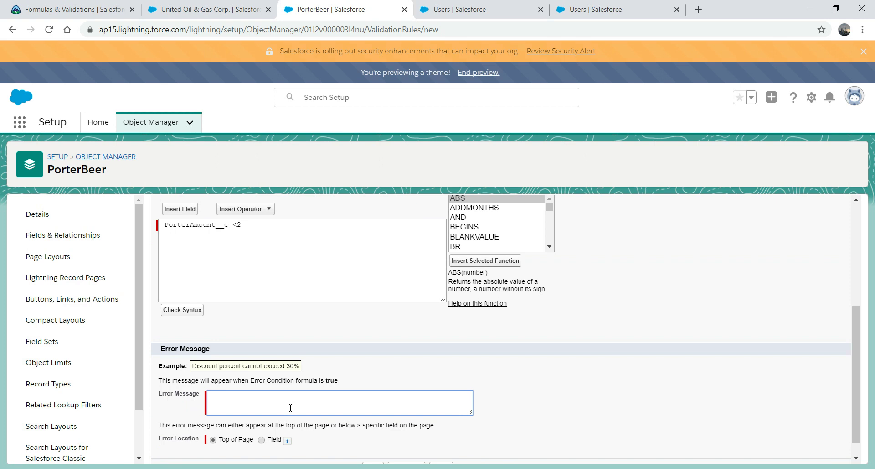
text(Please enter AMount)
key(BackSpace)
key(BackSpace)
text(mount >2)
click(238, 225)
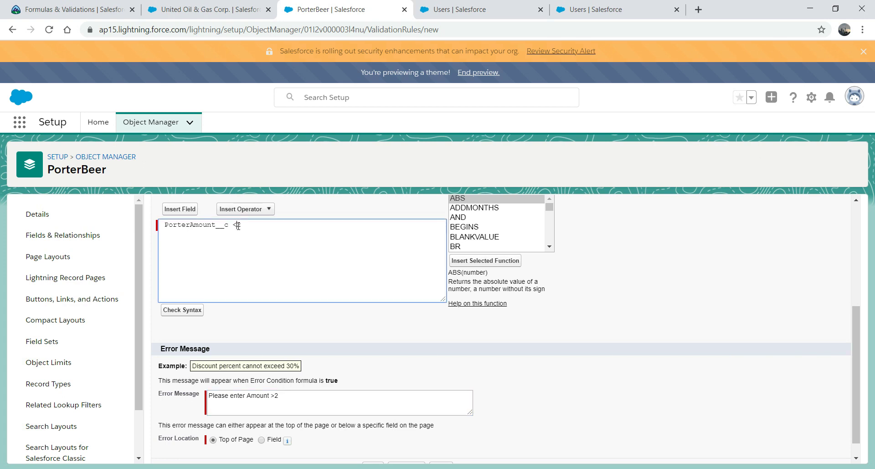
text(=)
click(304, 399)
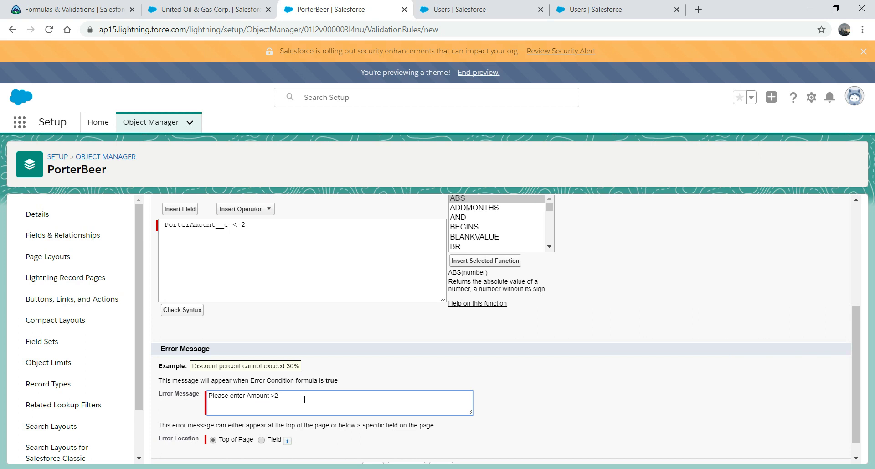
scroll(853, 425, down, 1)
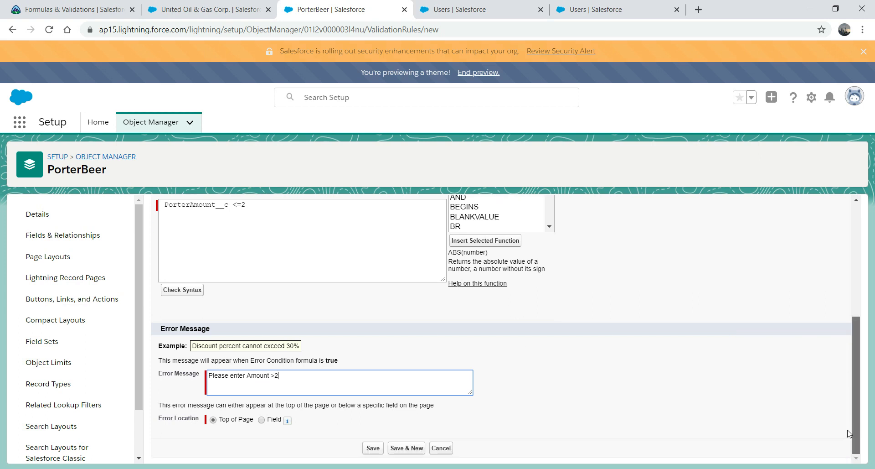
click(374, 449)
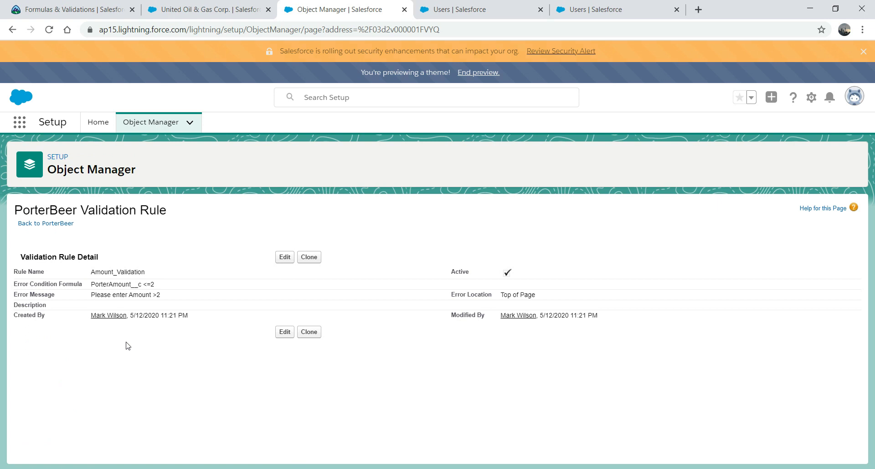
click(285, 256)
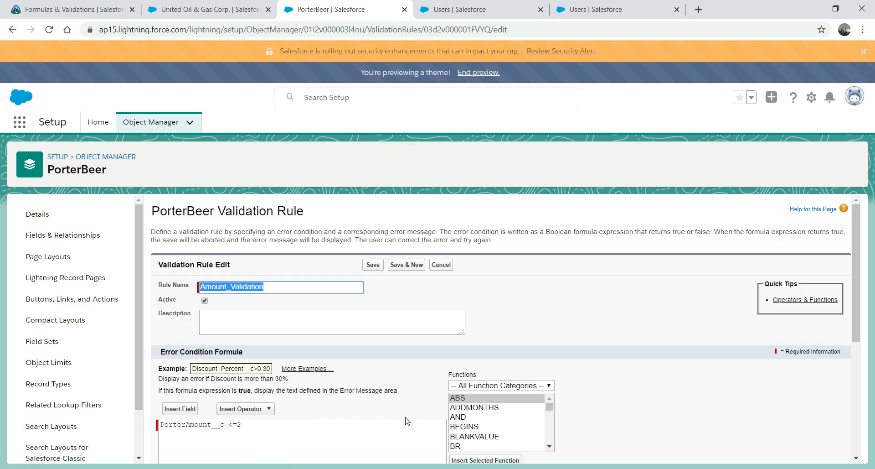
drag(857, 245, 857, 307)
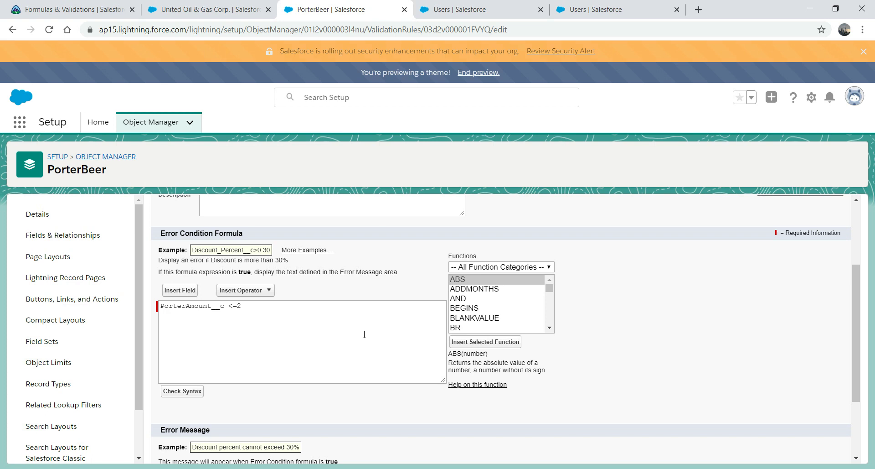
click(175, 292)
click(721, 242)
click(262, 292)
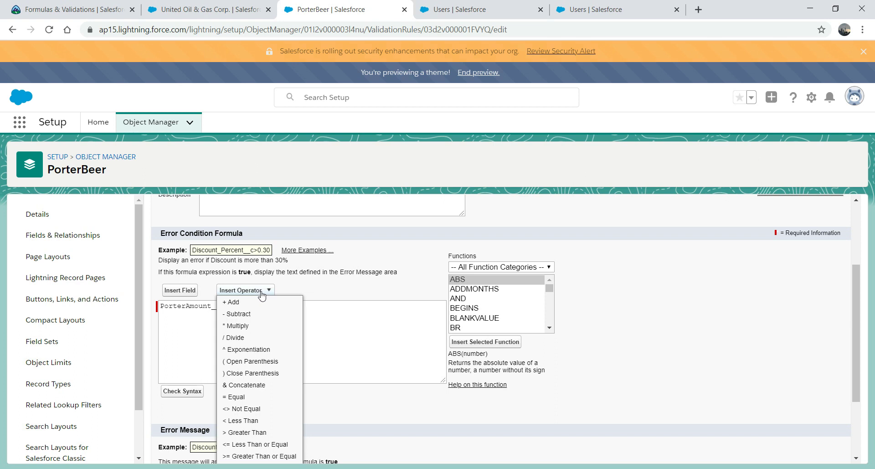
click(339, 309)
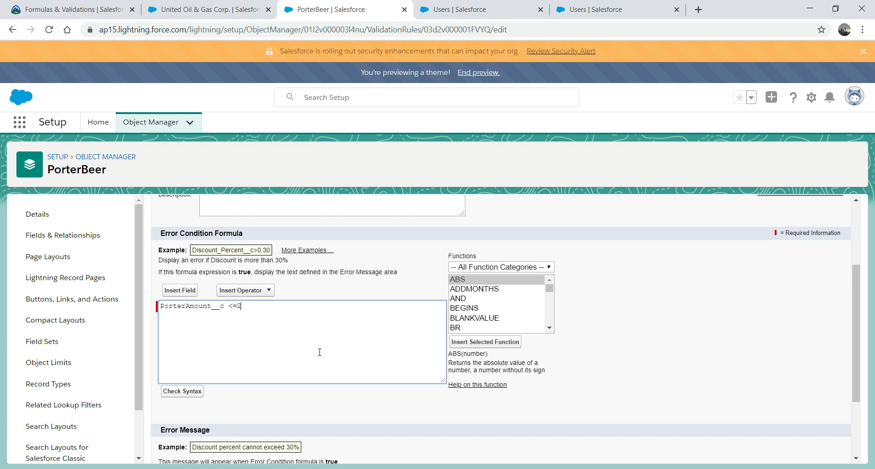
scroll(857, 347, down, 2)
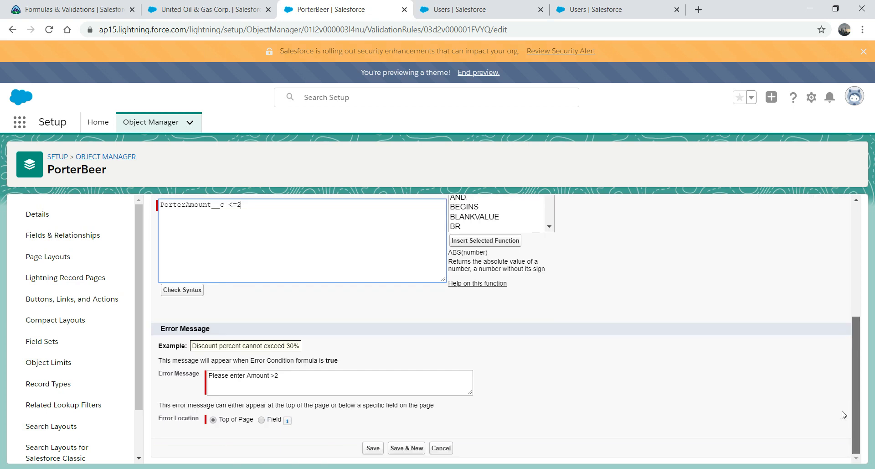
click(372, 448)
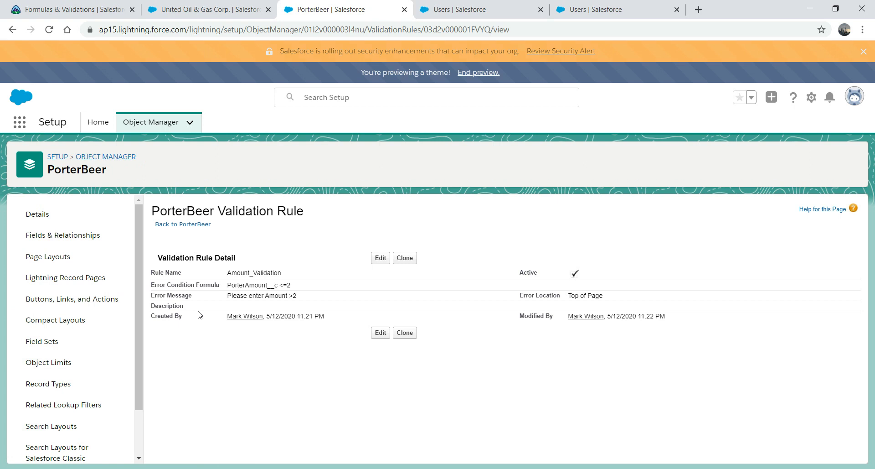
Step: Go to PorterBeers via the App Launcher search 'port' and start a new record
click(20, 123)
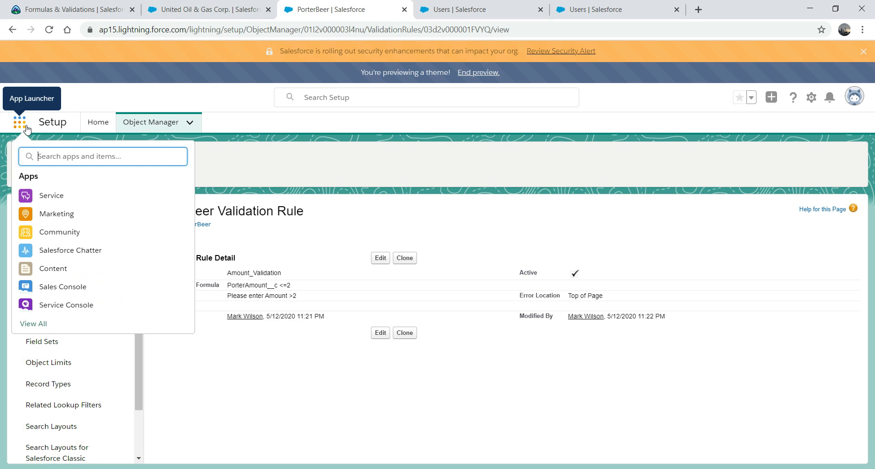
text(port)
click(50, 241)
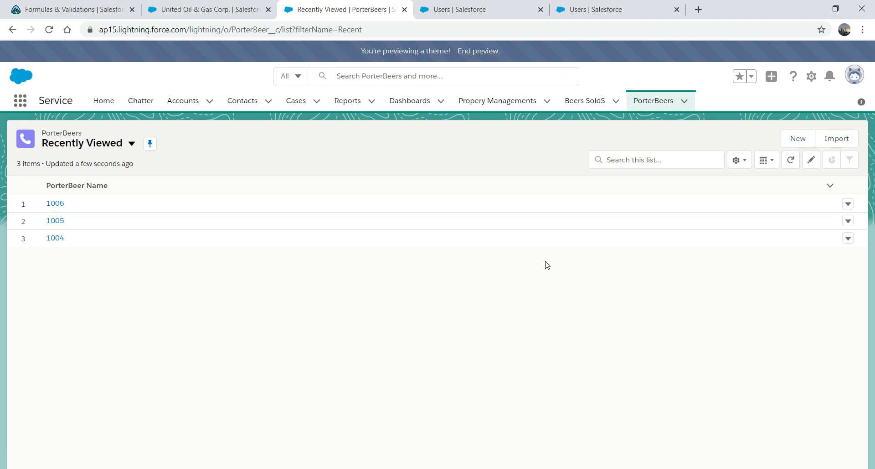
click(796, 139)
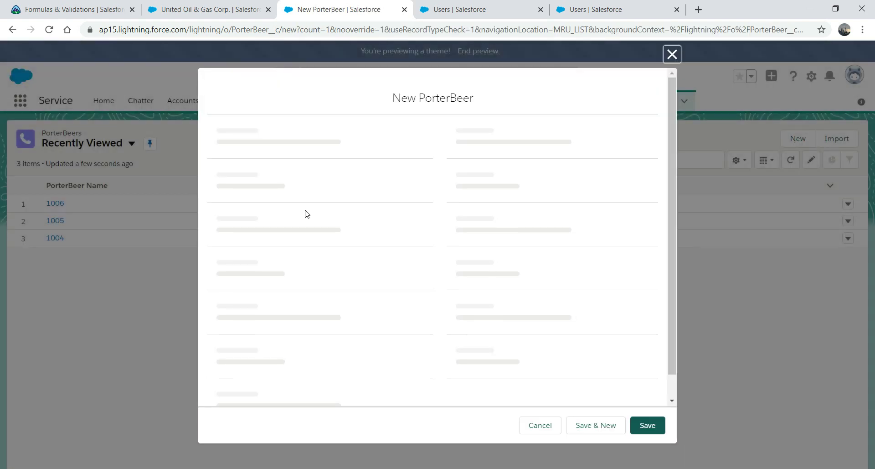
Step: Enter a PorterName, amount 2, company United Oil & Gas Corp., Quanity 1, and save it
click(274, 233)
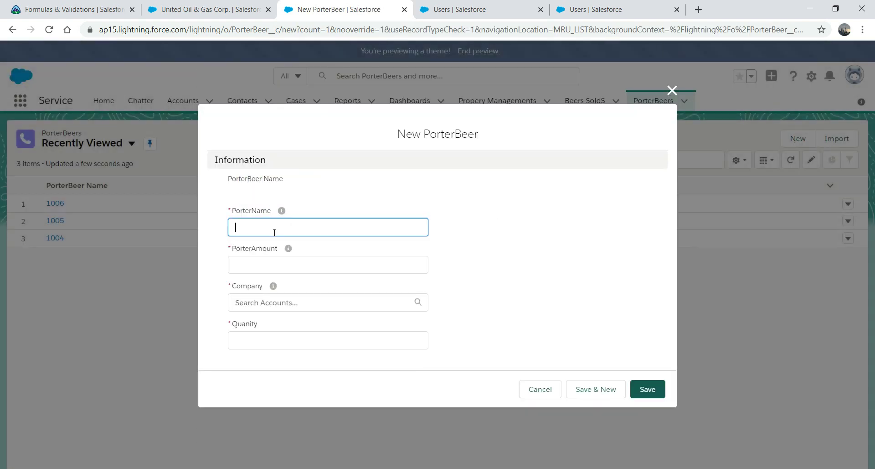
text(Jack)
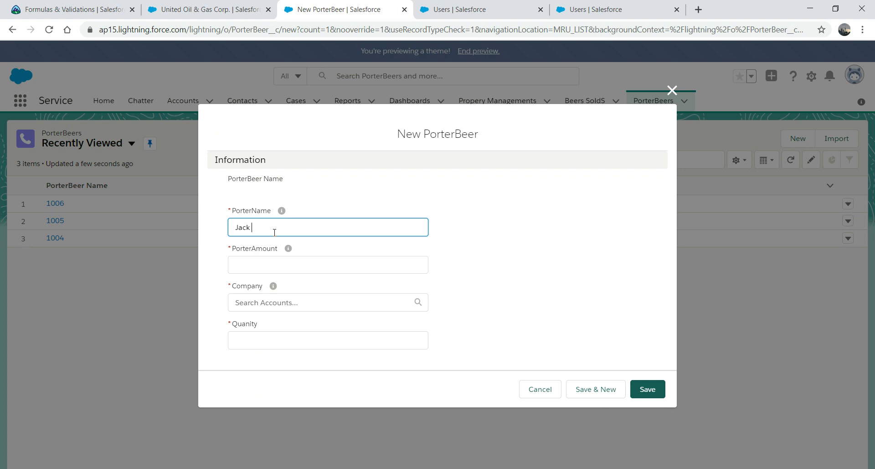
key(Tab)
click(253, 262)
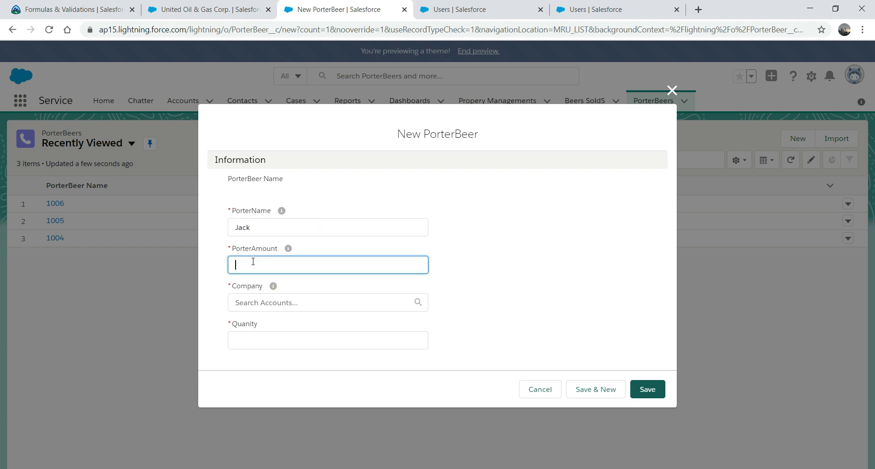
text(2)
key(Tab)
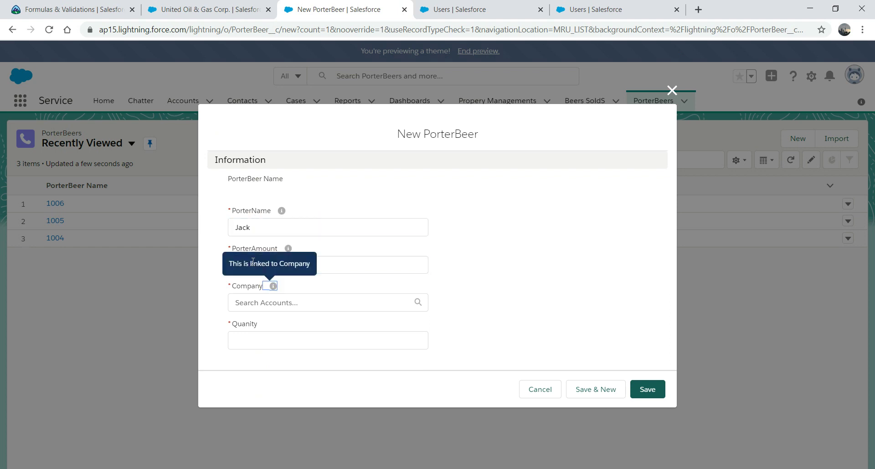
click(291, 302)
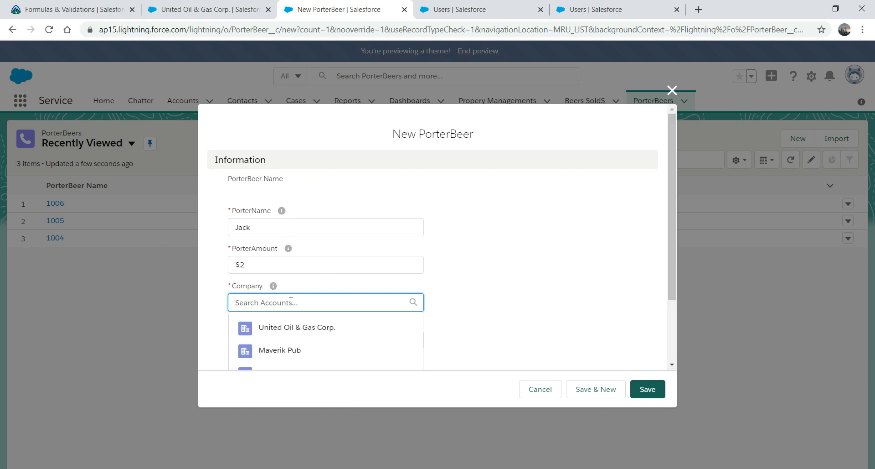
click(275, 327)
click(268, 337)
text(1)
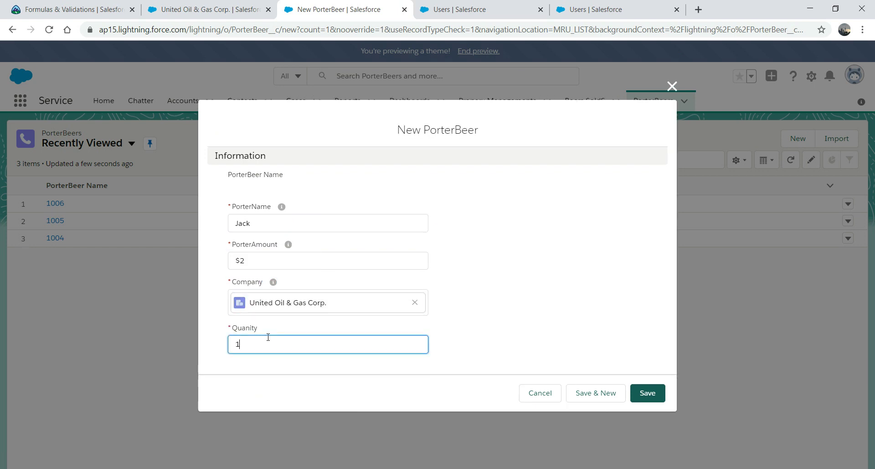
click(651, 394)
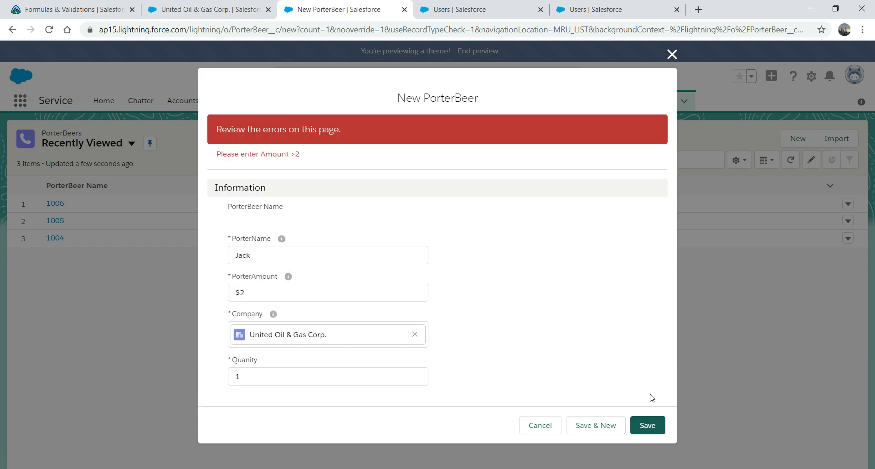